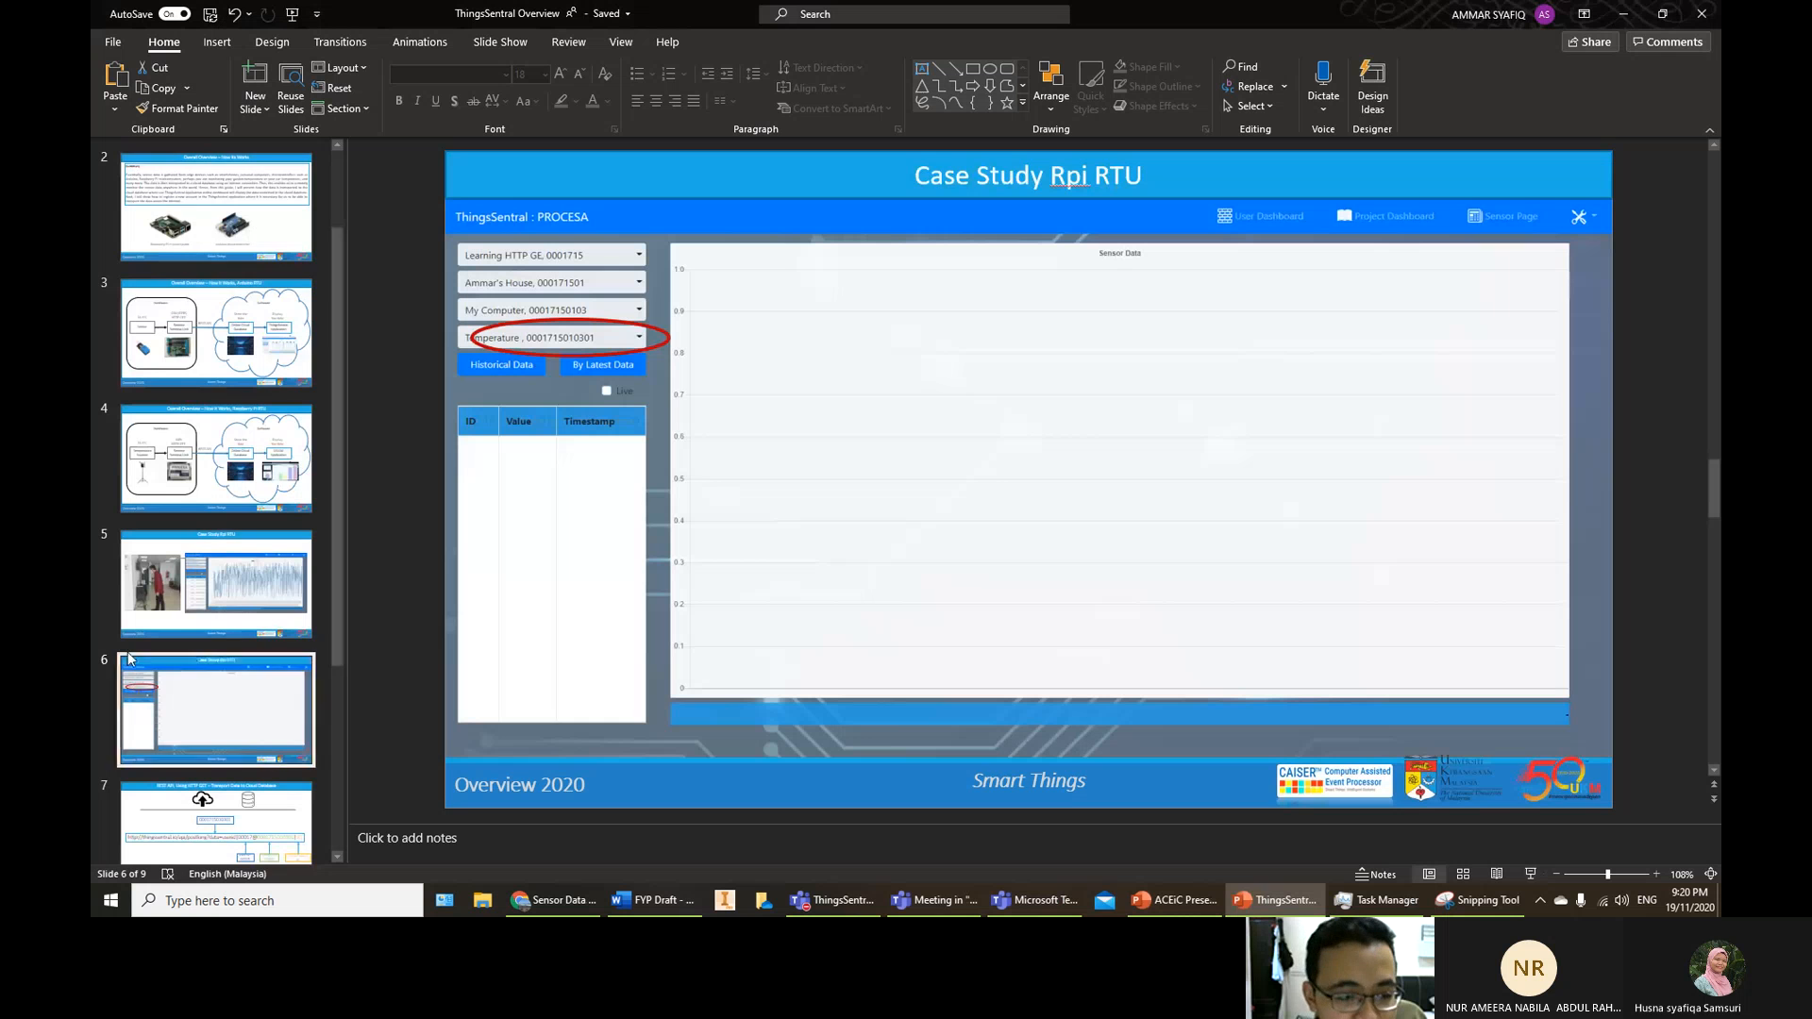
# Switch from PowerPoint slide 6 to the live ThingsSentral Sensor Data page in Chrome
pyautogui.scroll(-3, 217, 472)
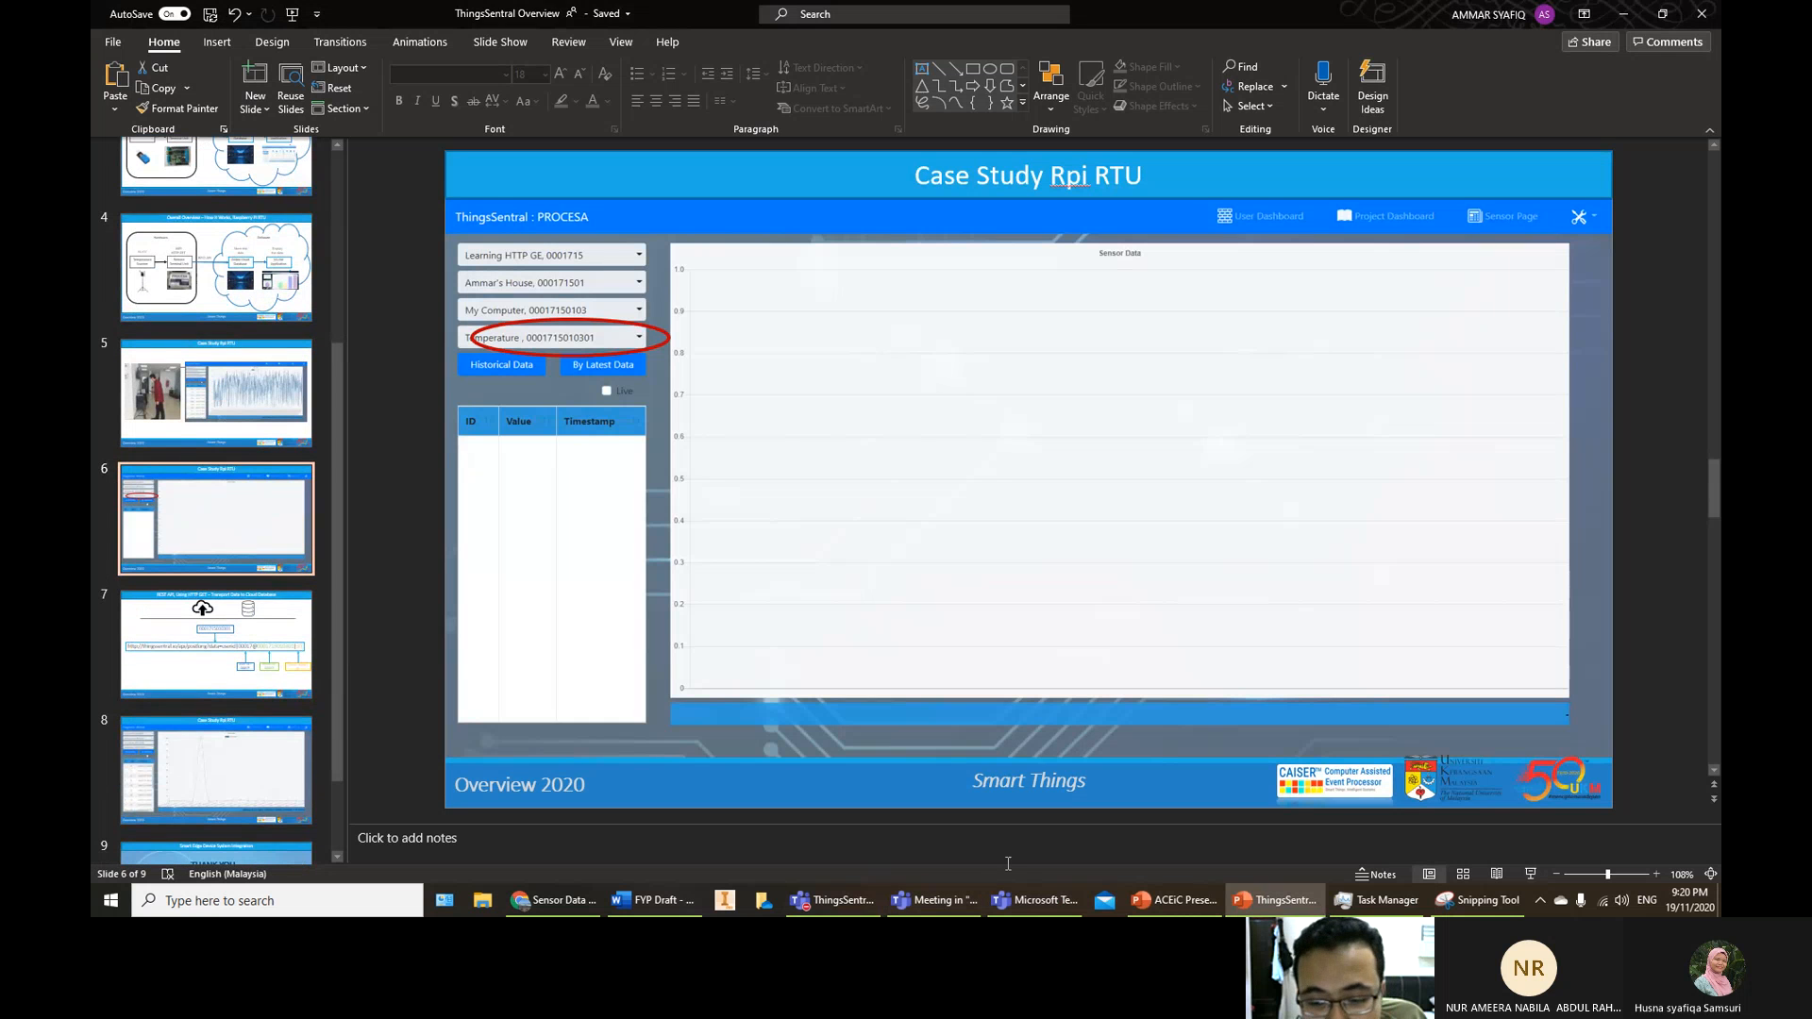
pyautogui.click(552, 900)
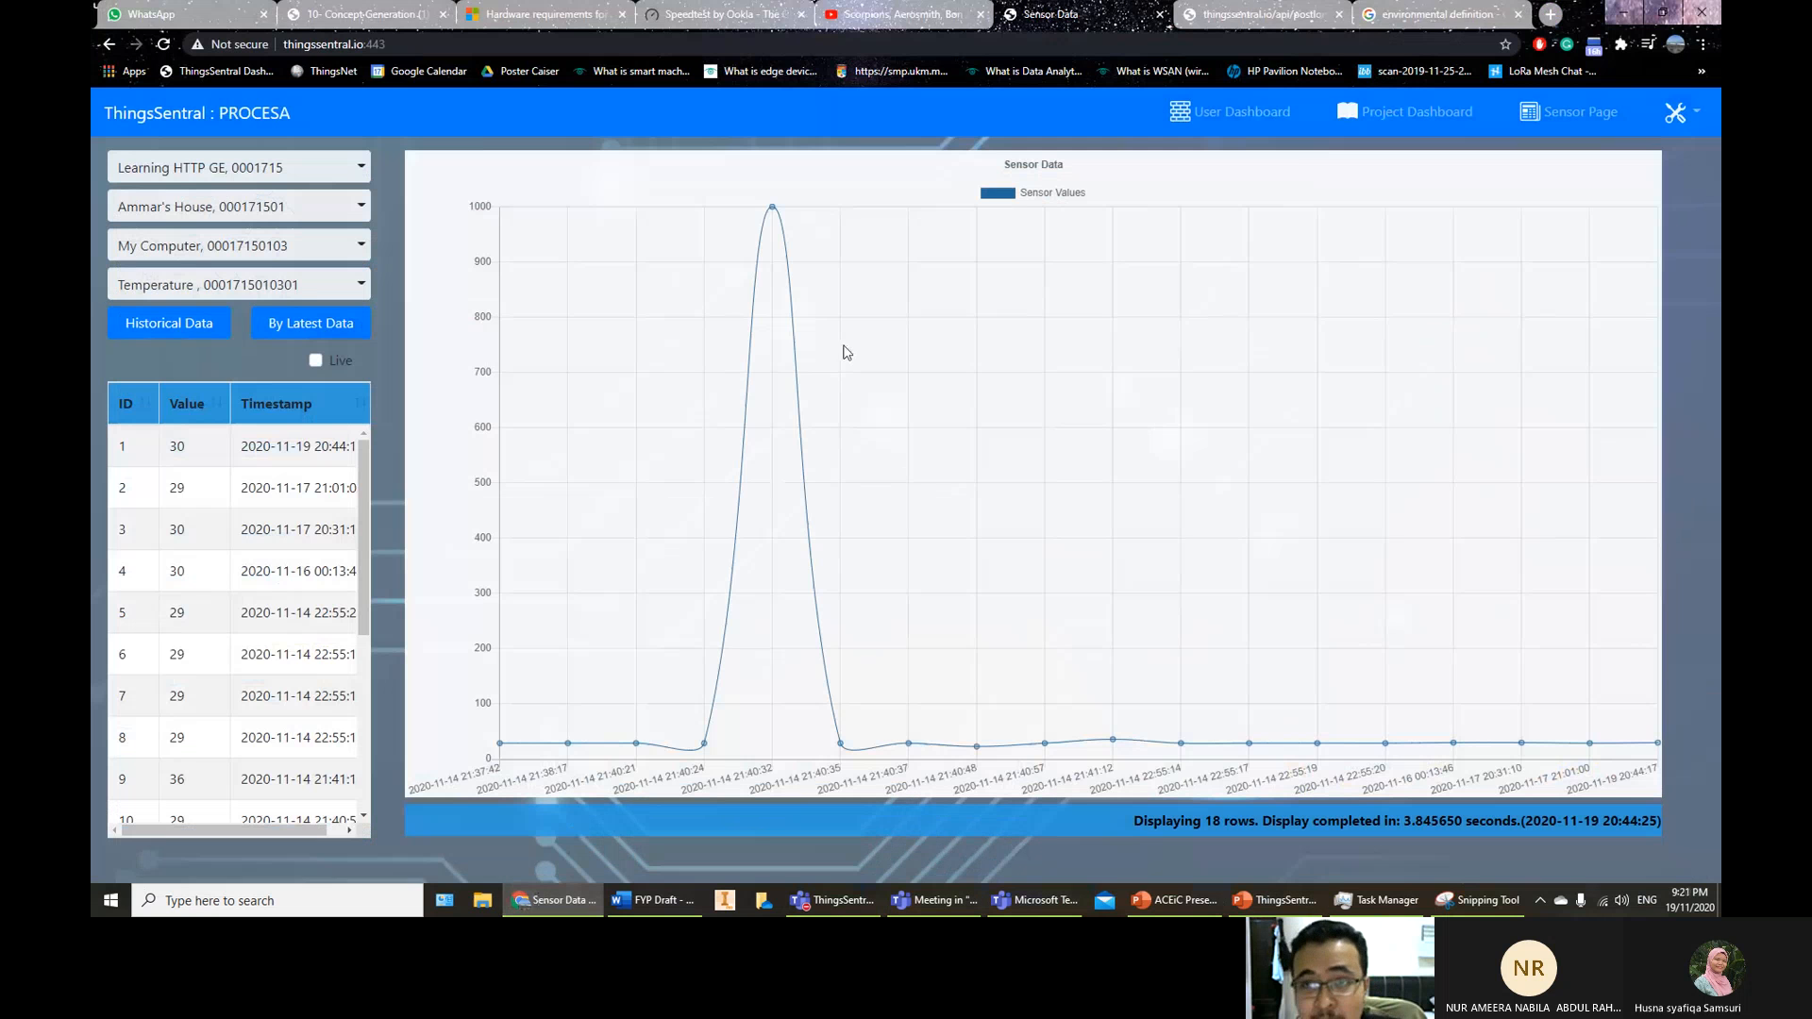
# Reload the ThingsSentral site
pyautogui.click(165, 45)
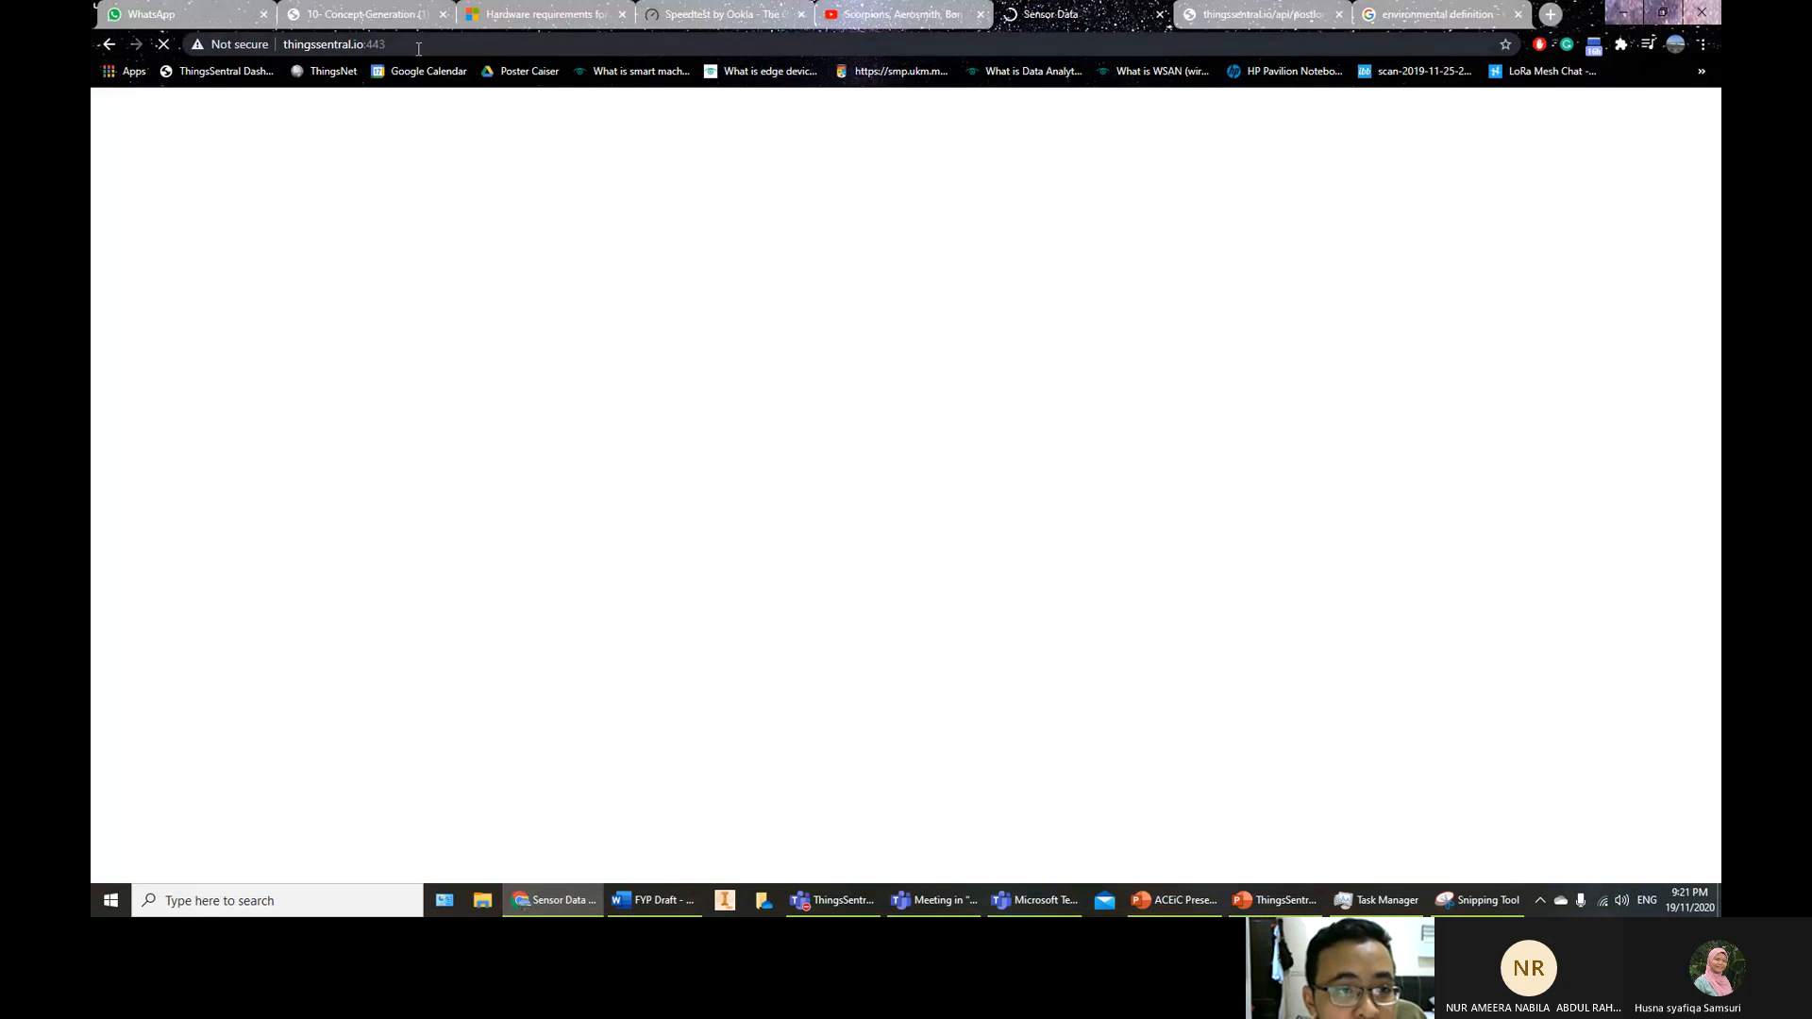
pyautogui.click(418, 48)
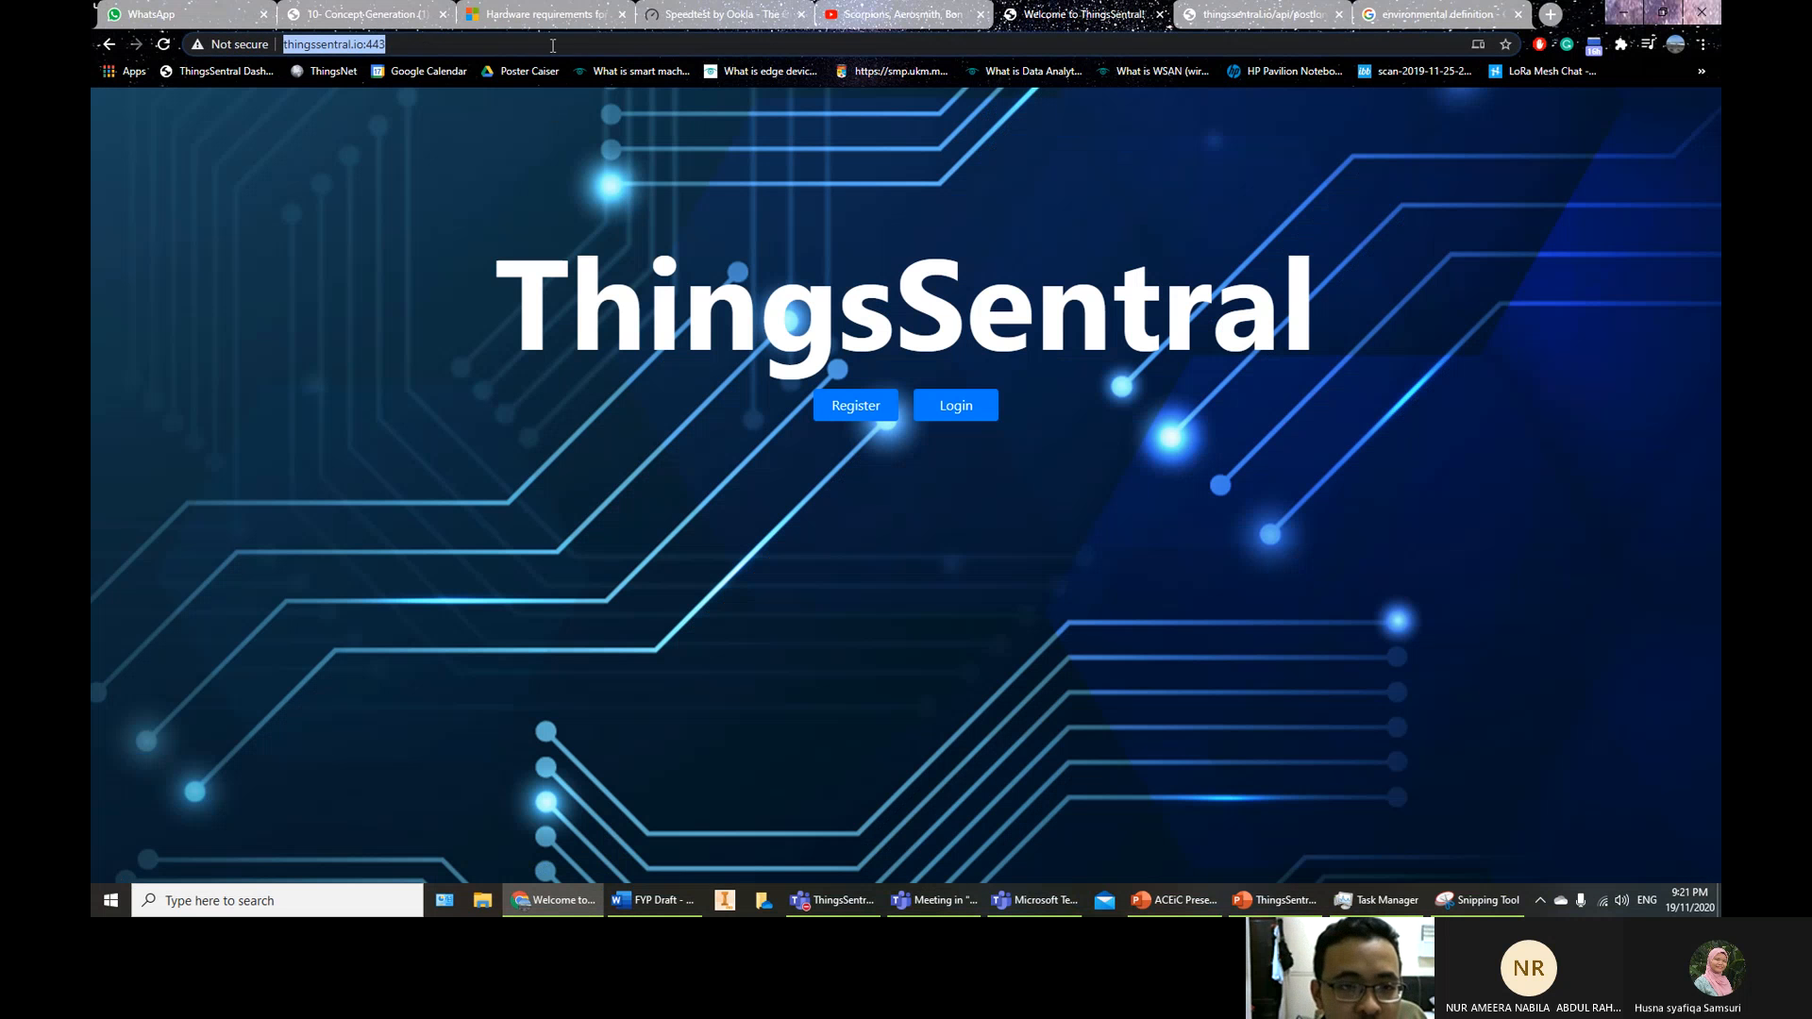
pyautogui.click(553, 45)
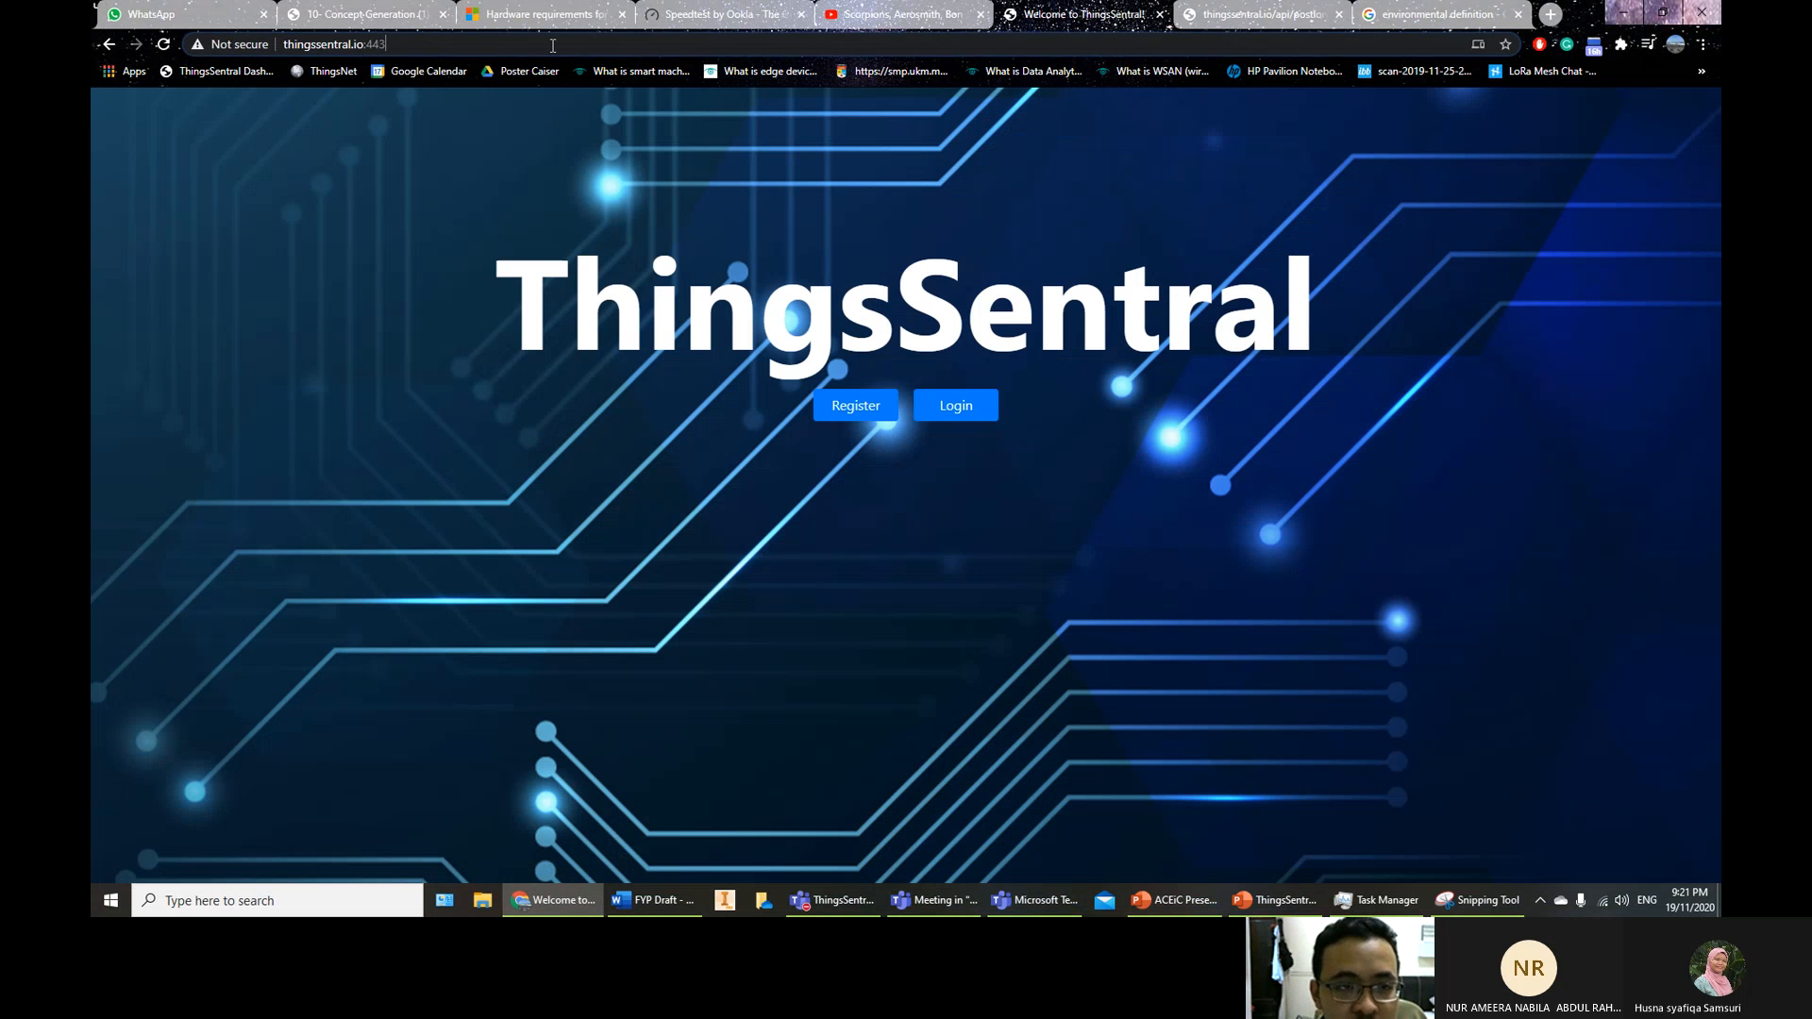
# Register a new account with a user name and password, agreeing to the terms of service
pyautogui.click(859, 408)
pyautogui.click(868, 212)
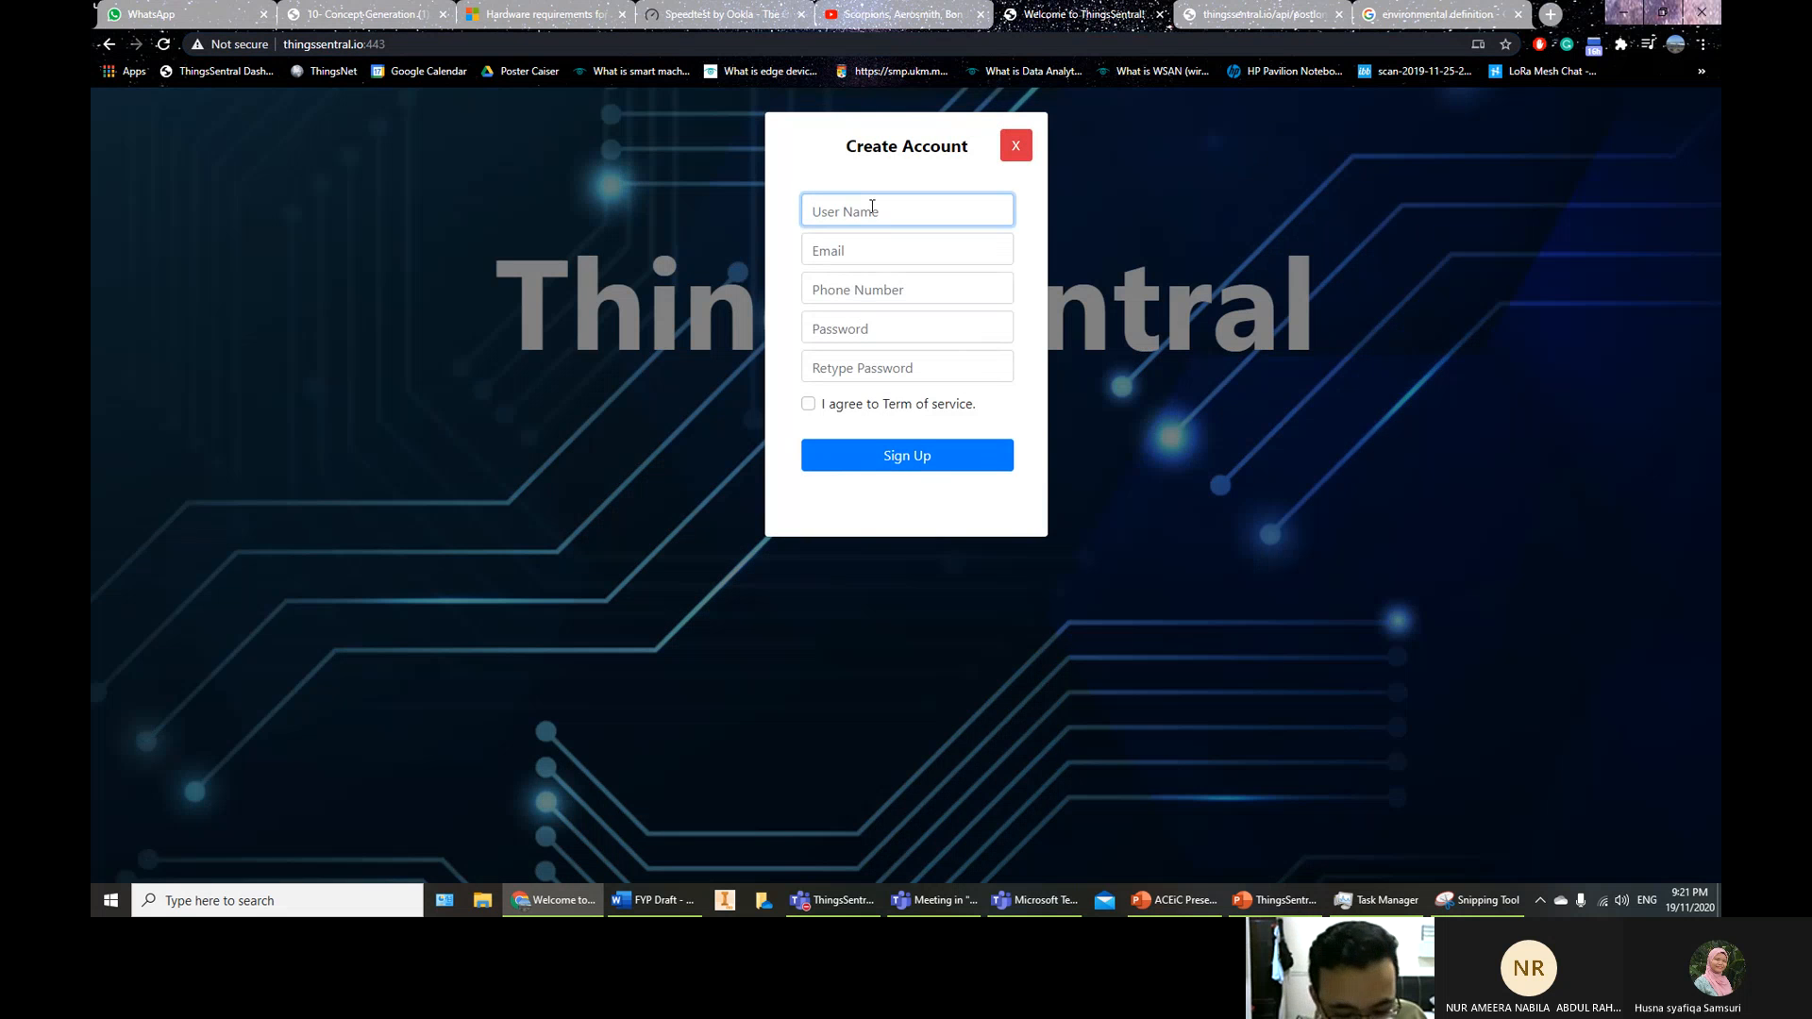
pyautogui.write('Ammar')
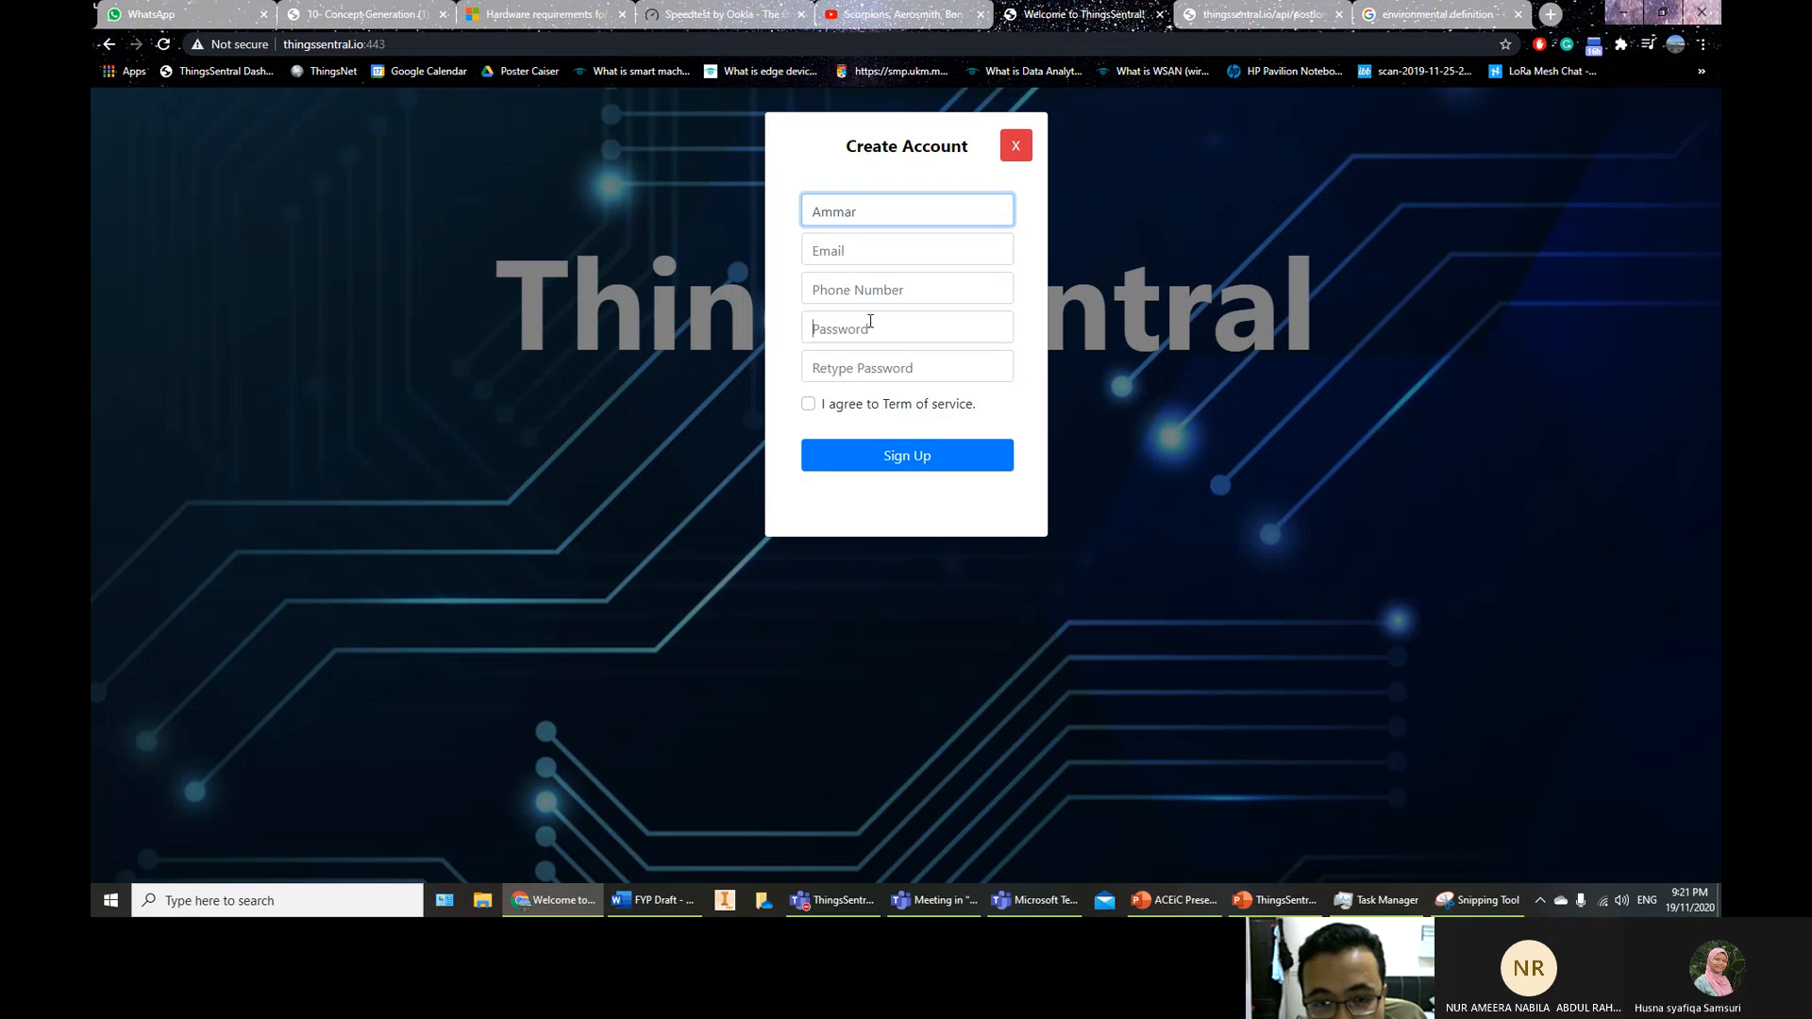
pyautogui.click(869, 321)
pyautogui.write('123')
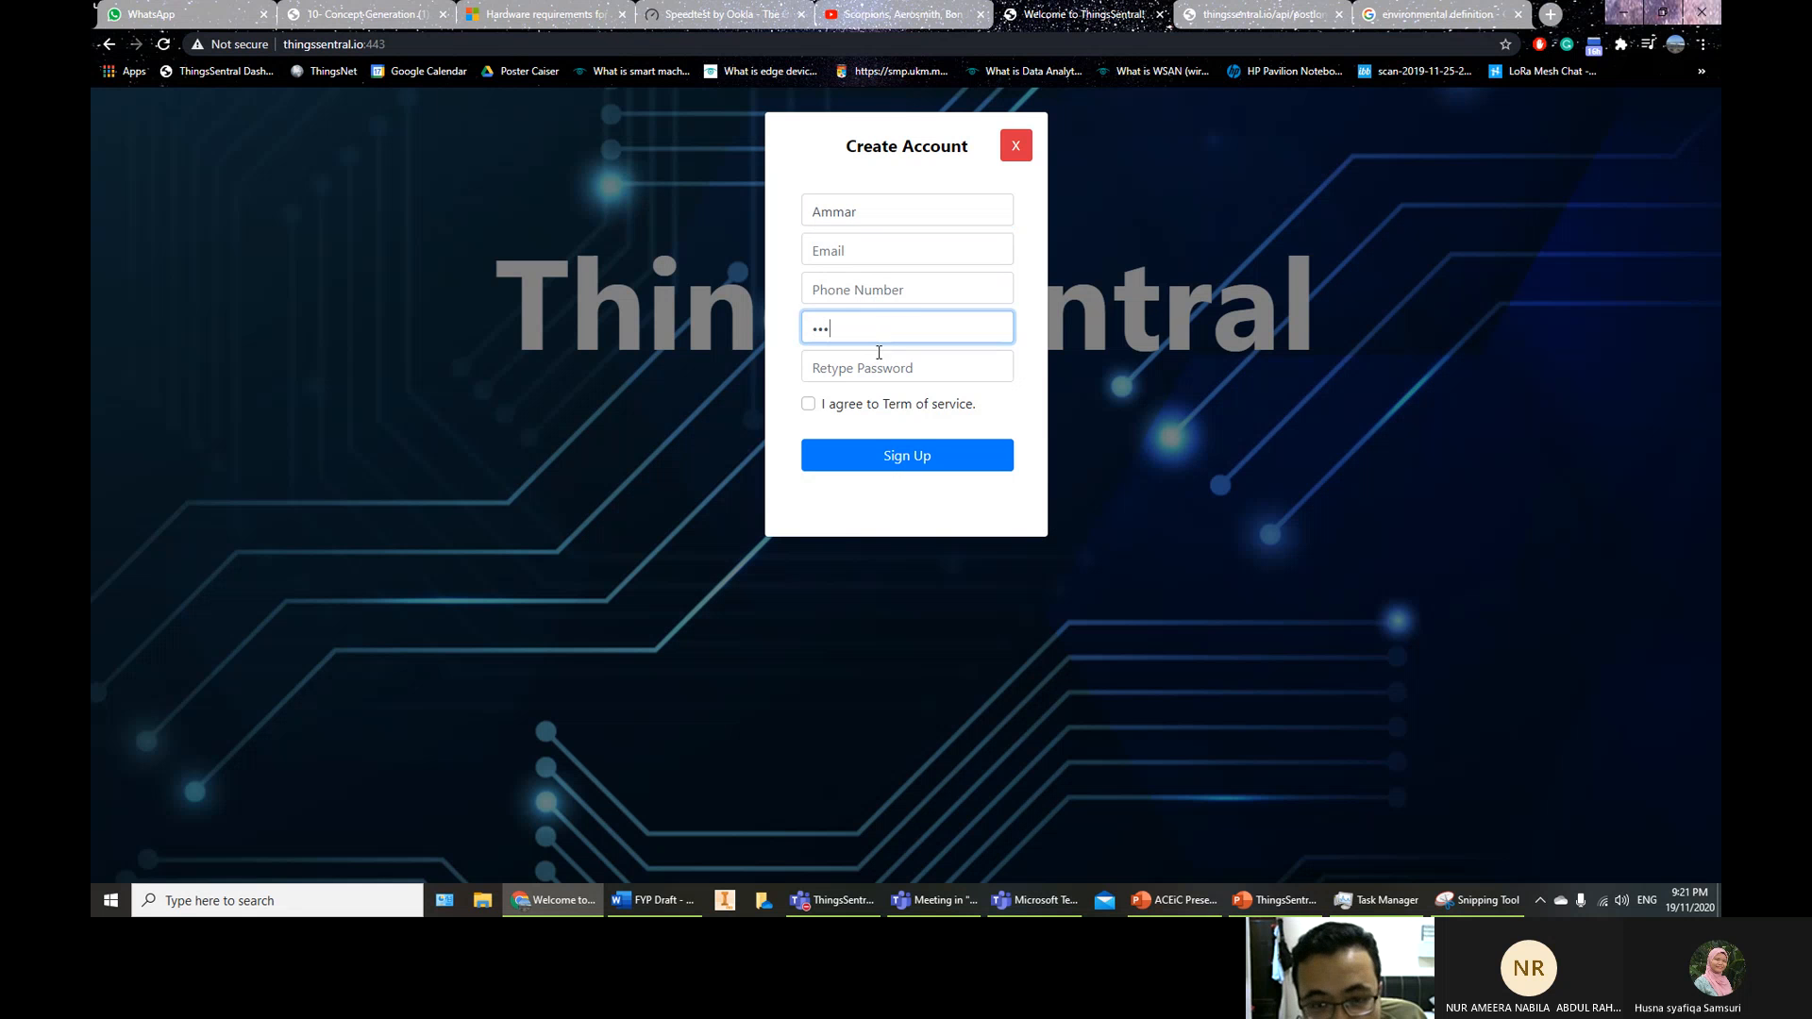
pyautogui.click(879, 365)
pyautogui.write('1')
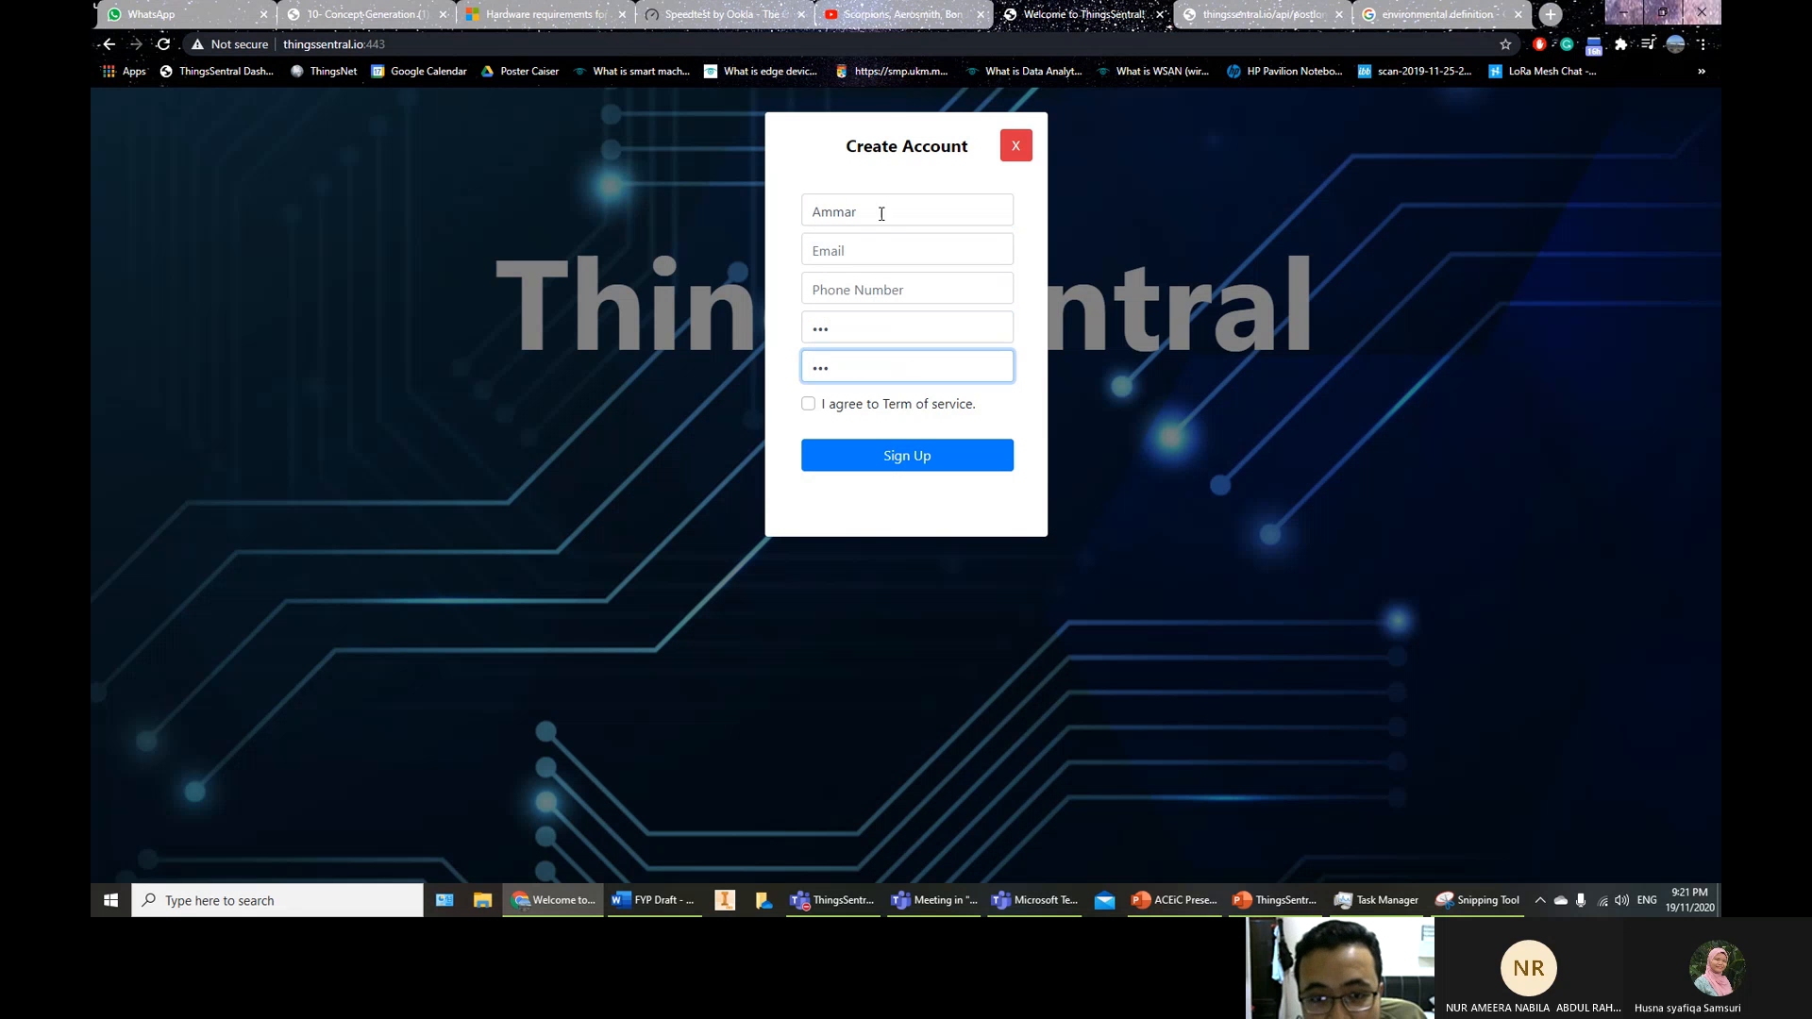
pyautogui.click(829, 412)
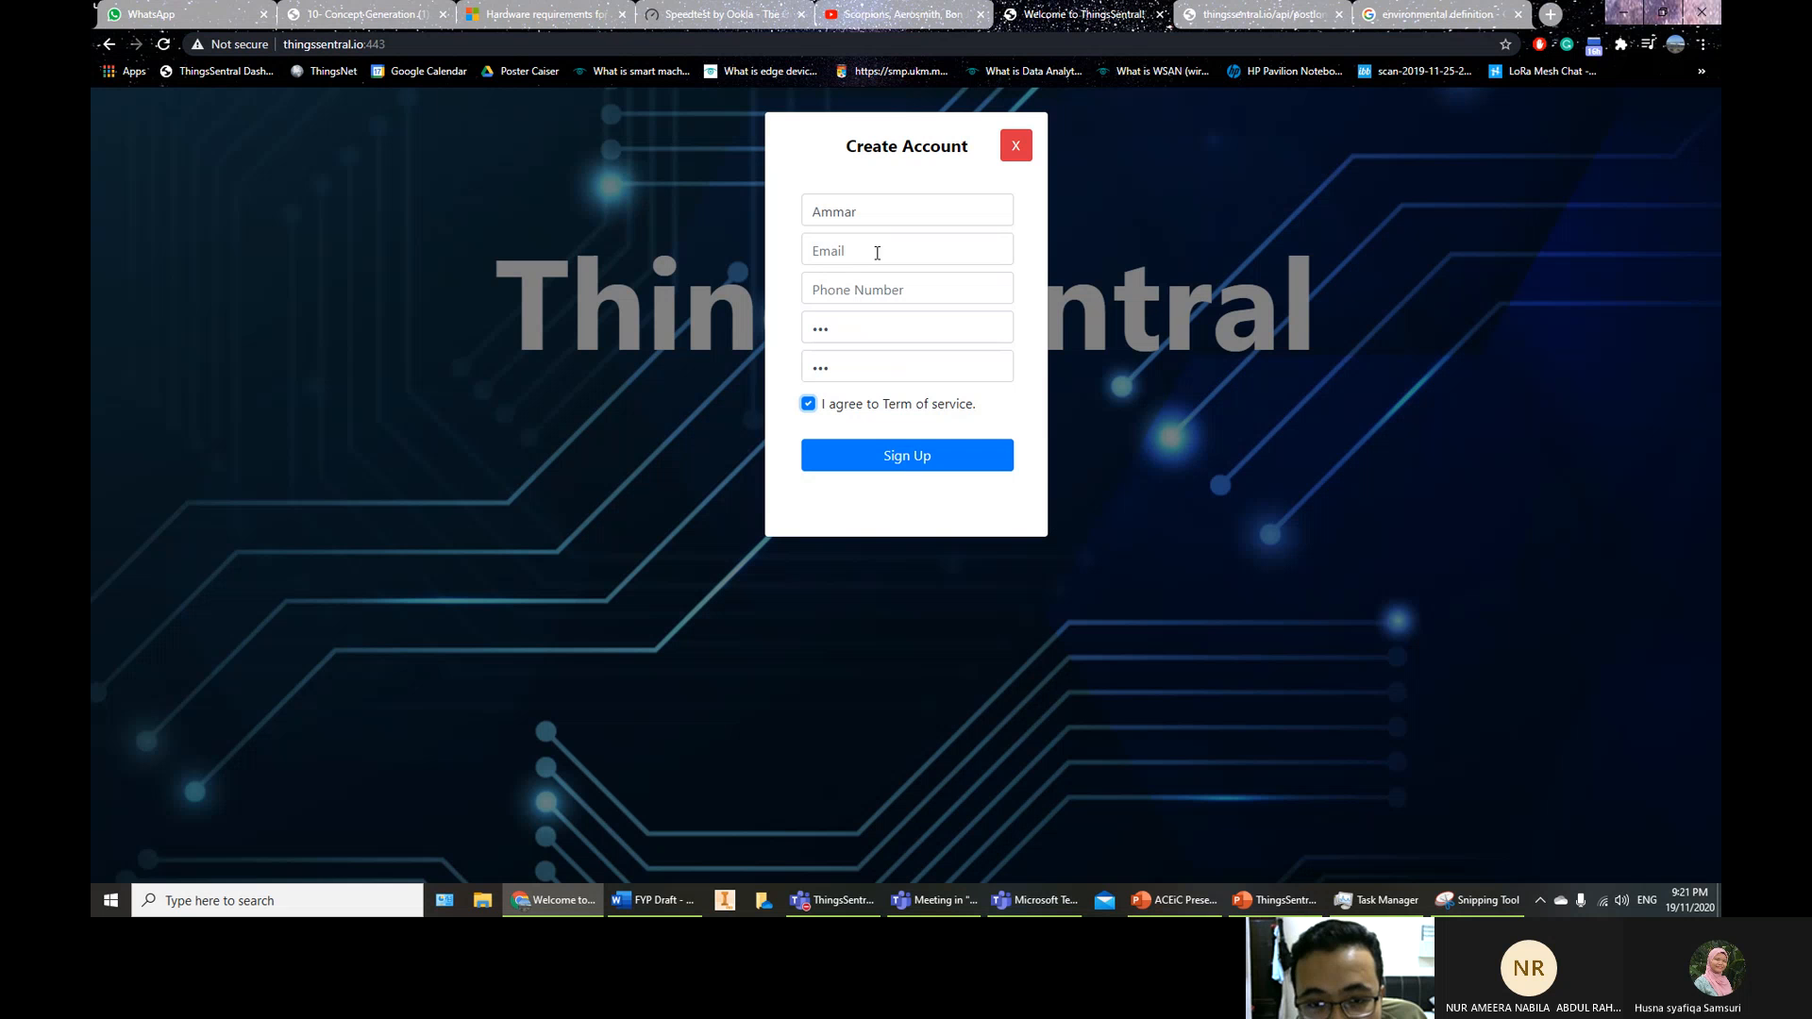
pyautogui.click(864, 457)
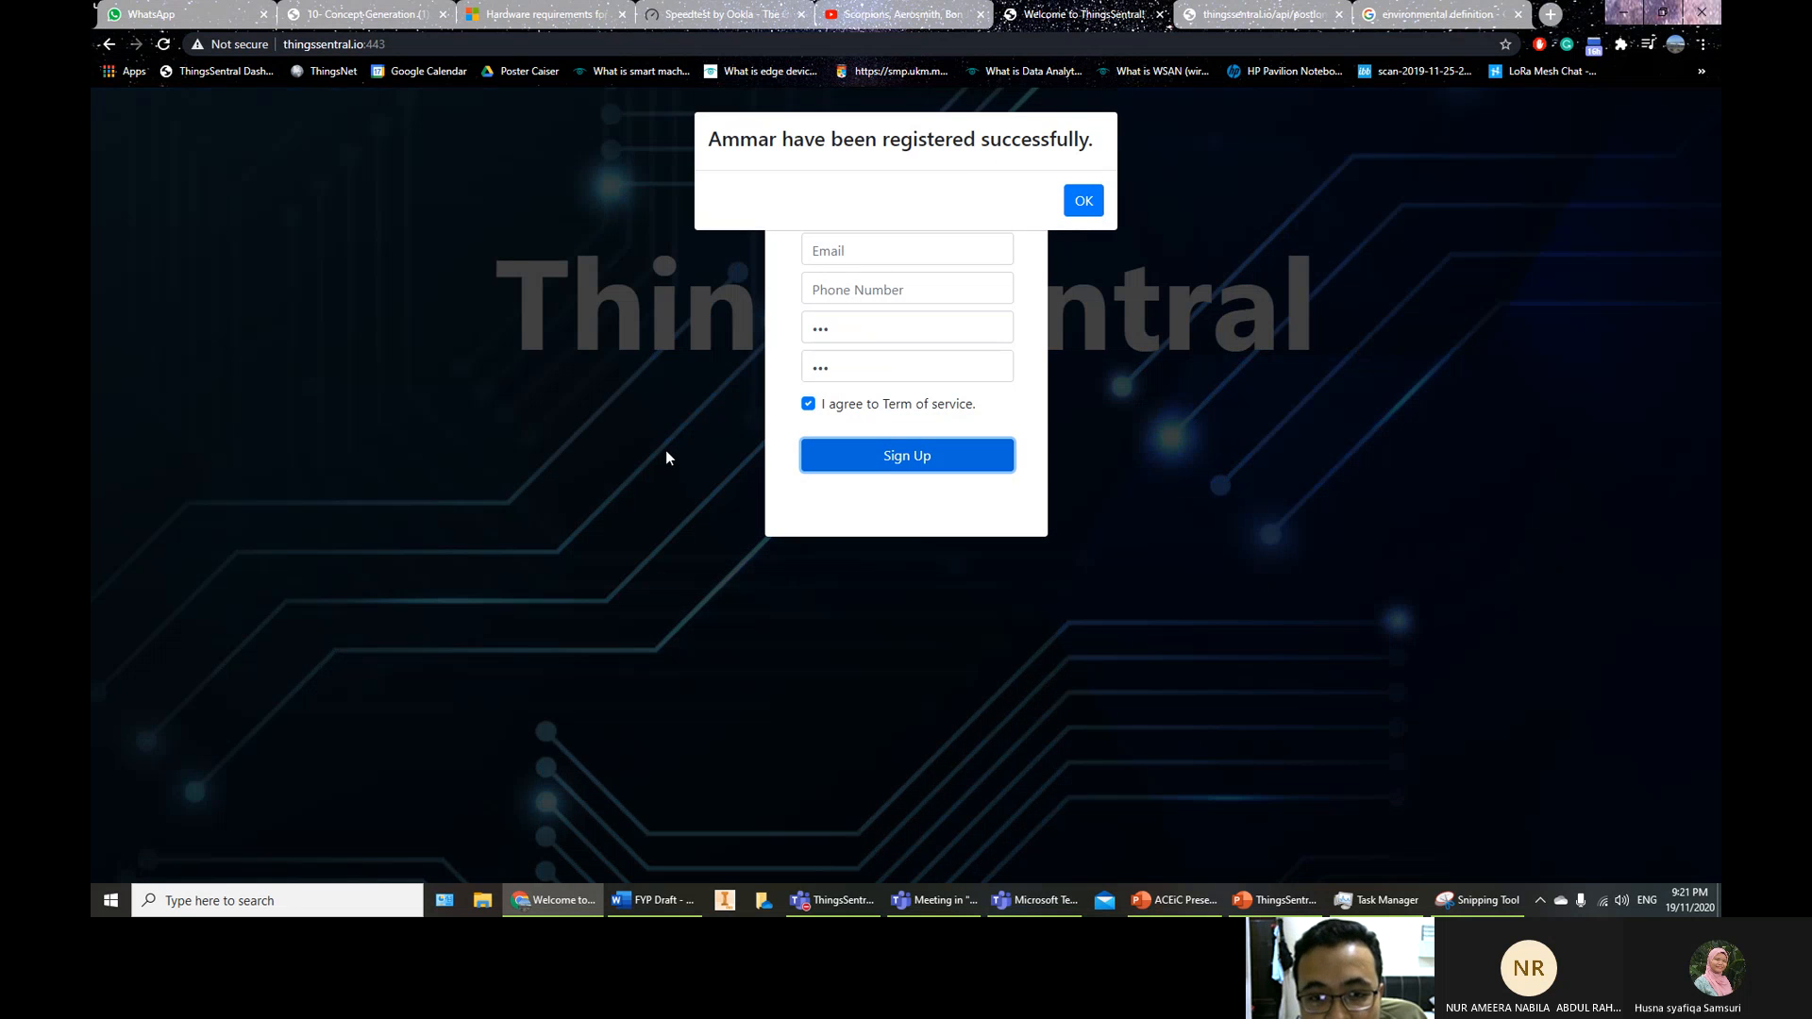
pyautogui.click(1088, 189)
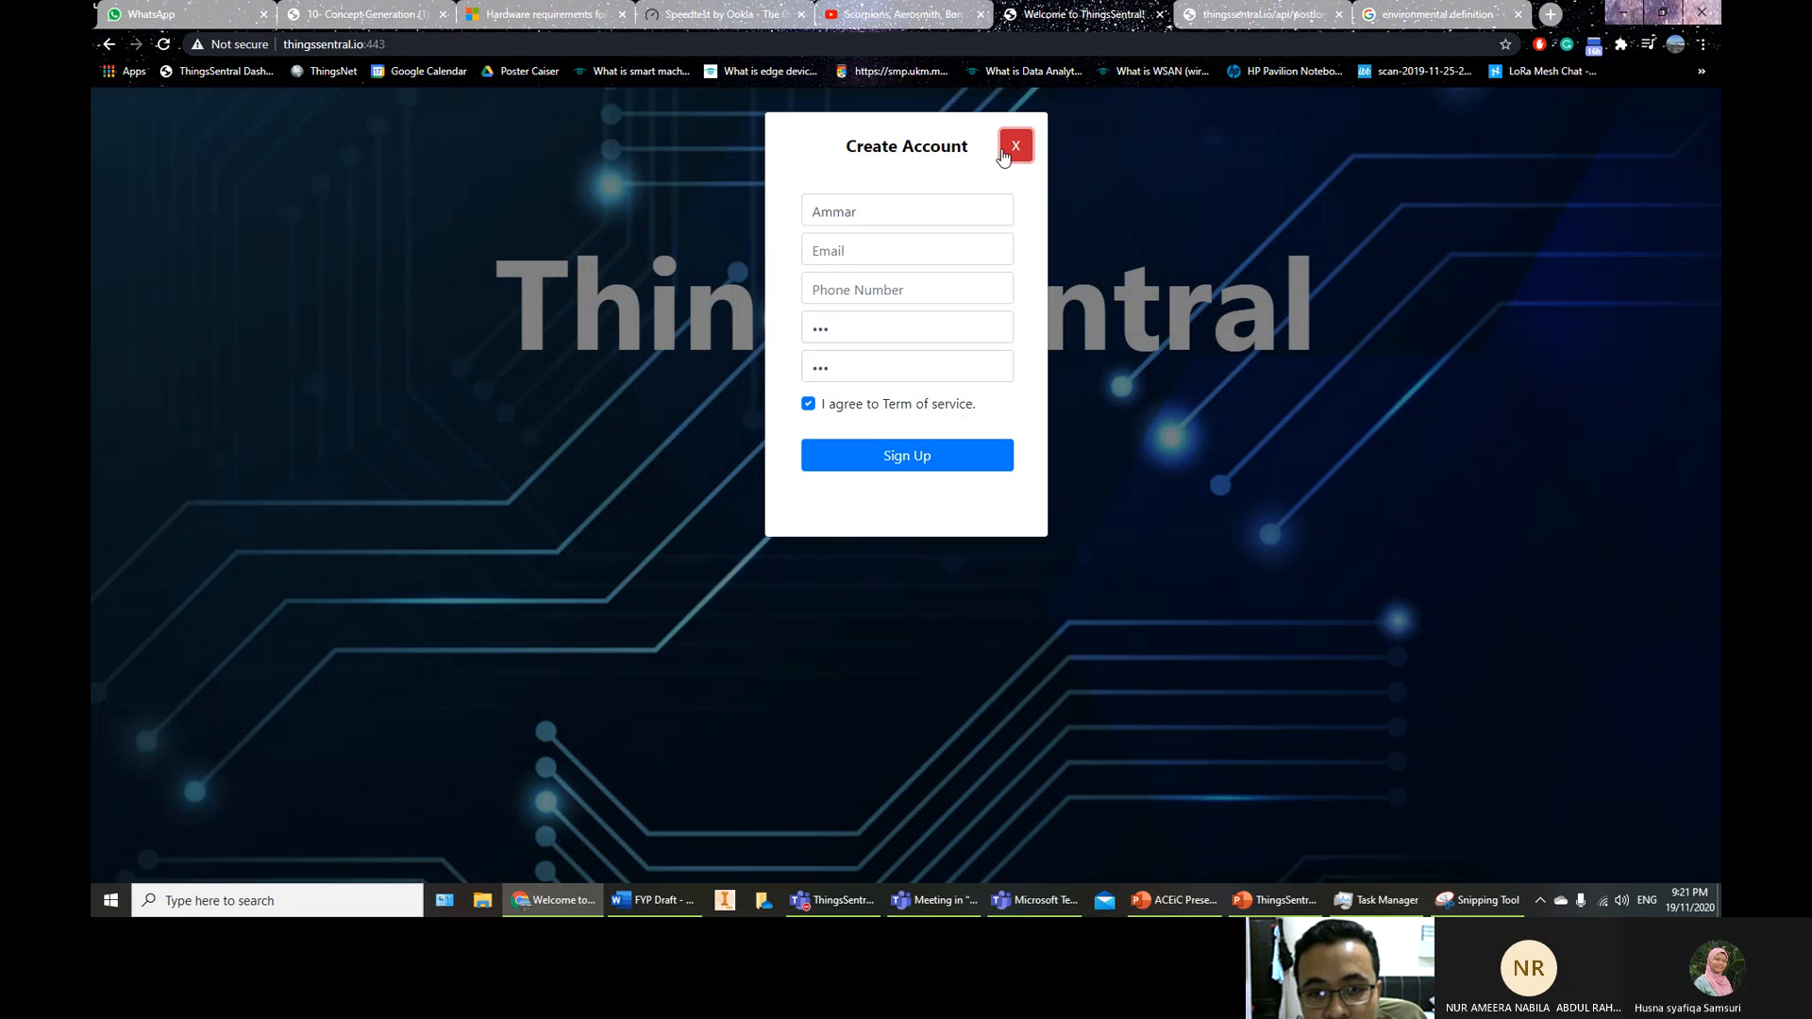
pyautogui.click(1003, 151)
# Log in with the newly registered account and go to its User Settings page
pyautogui.click(954, 405)
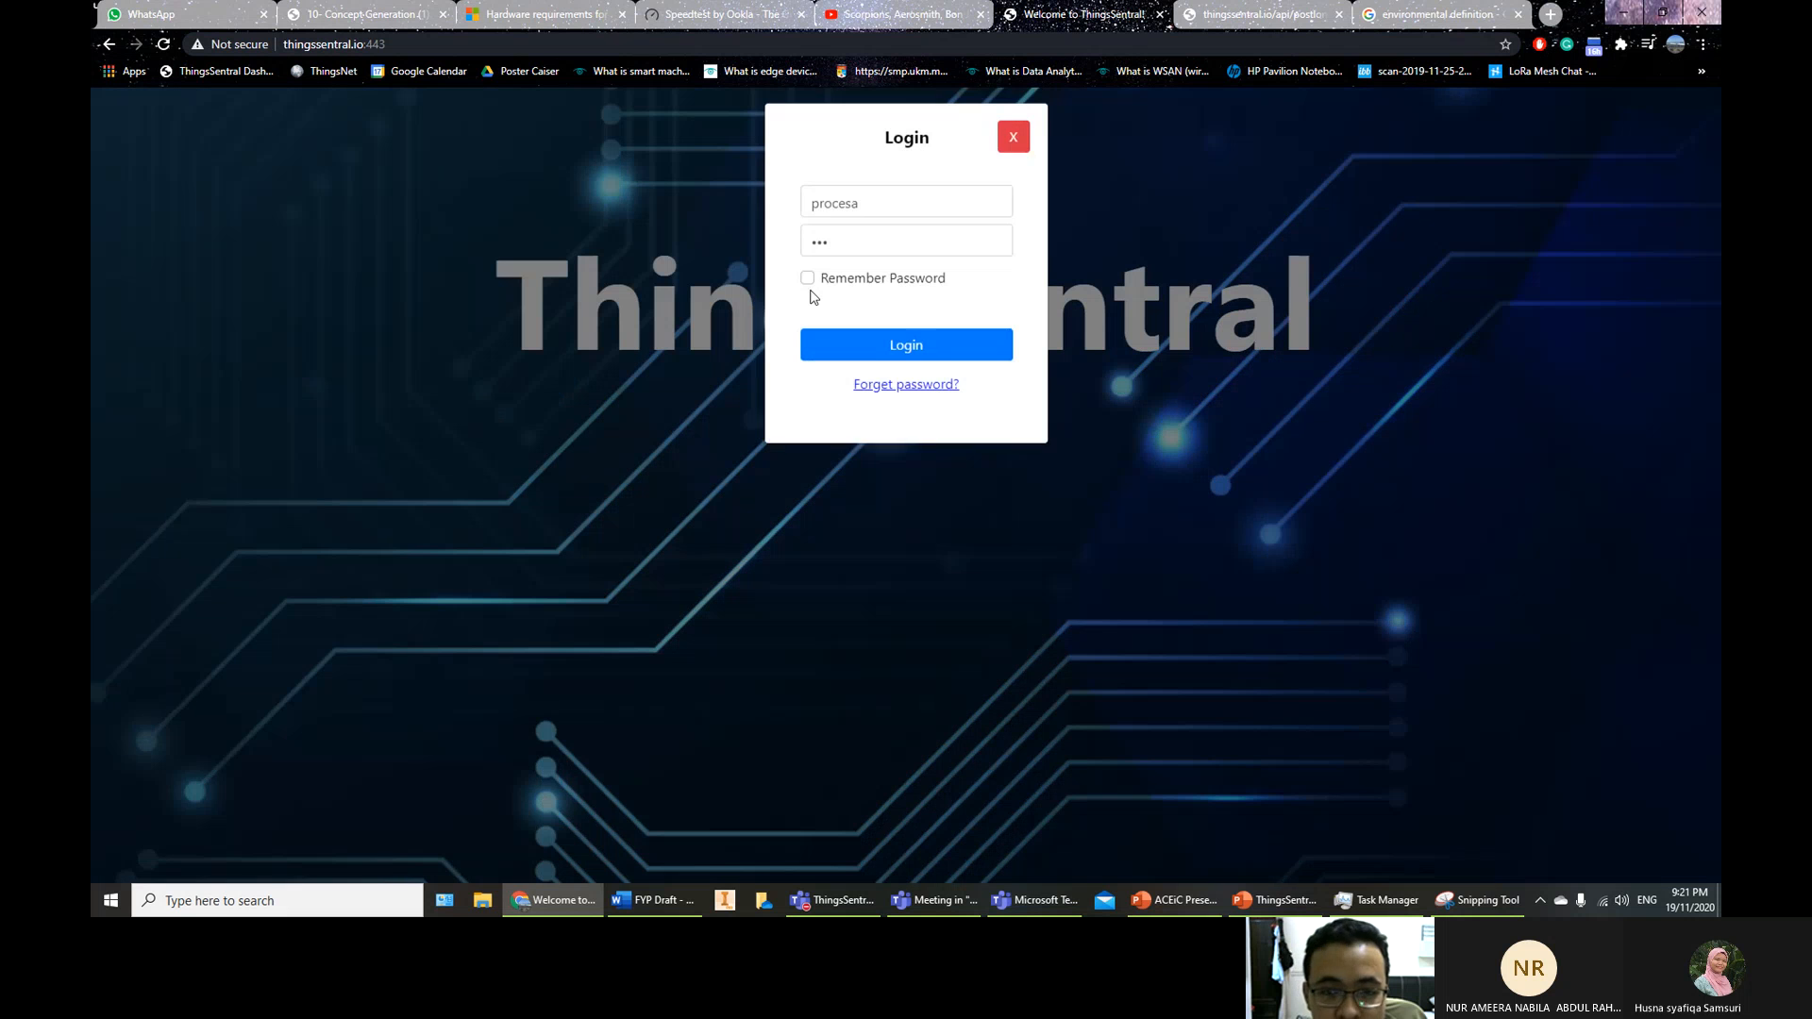
pyautogui.moveTo(861, 212); pyautogui.dragTo(712, 196)
pyautogui.write('Ammar')
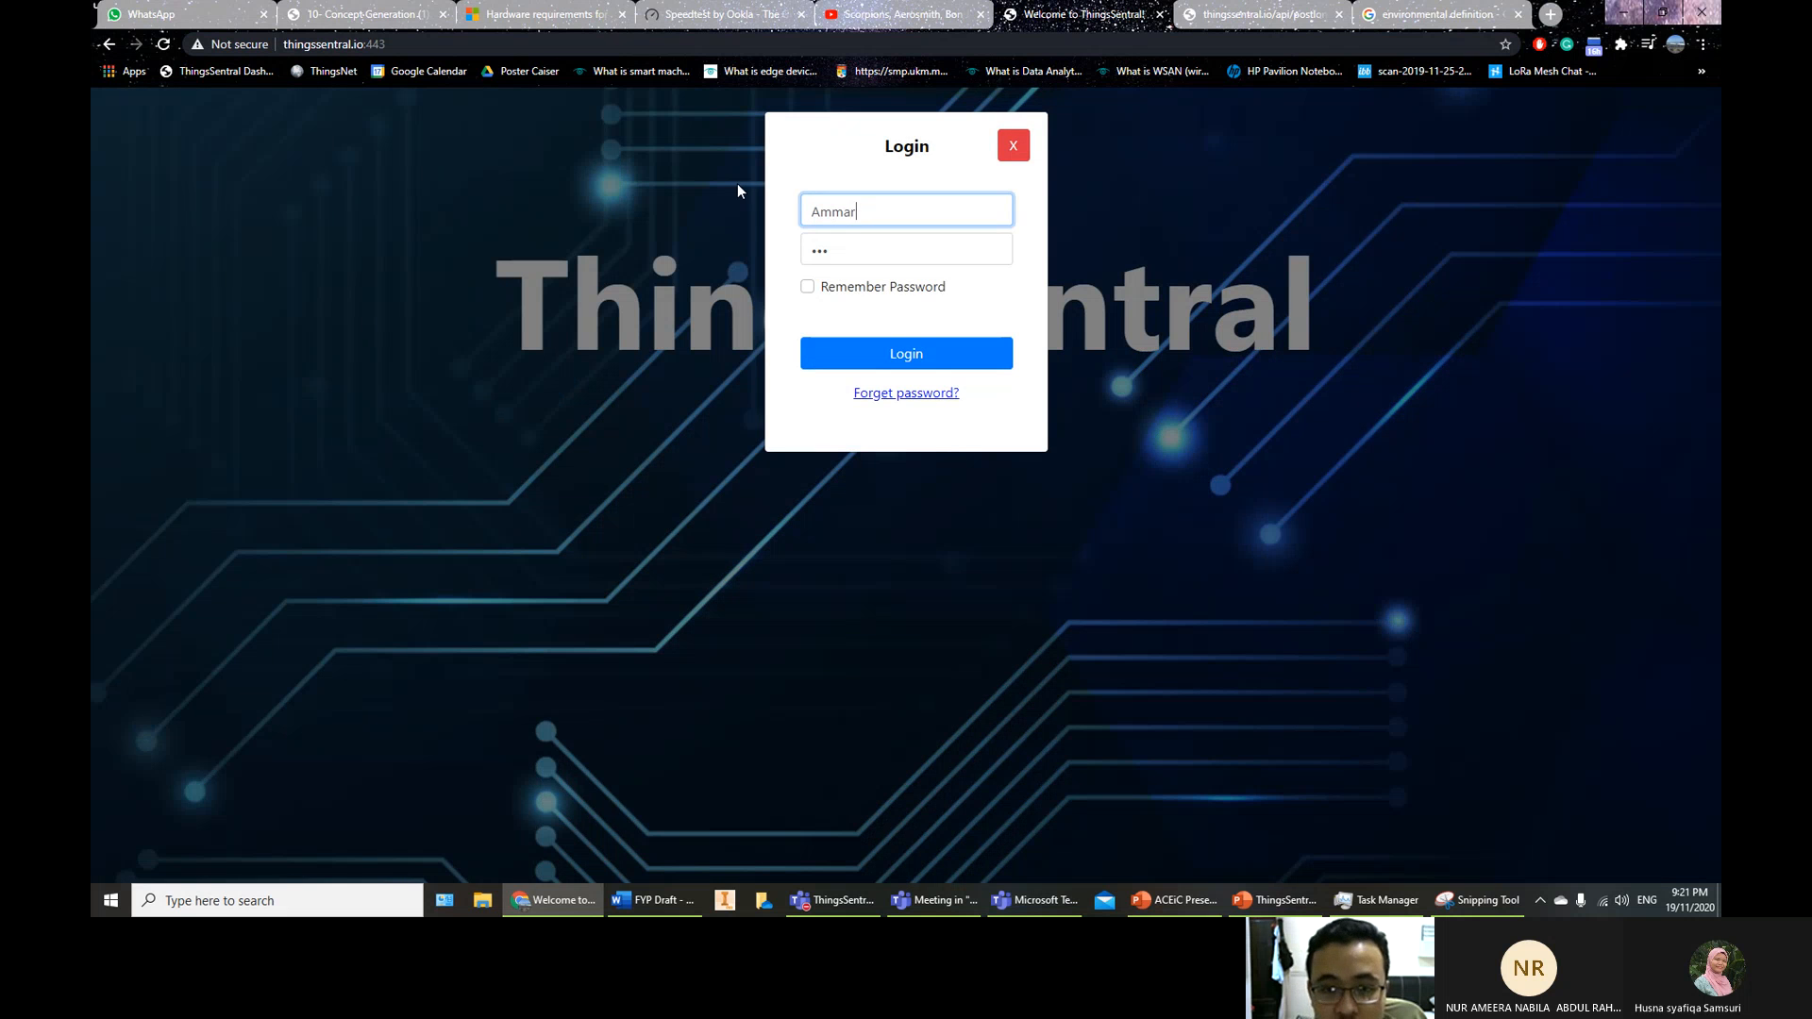
pyautogui.click(914, 351)
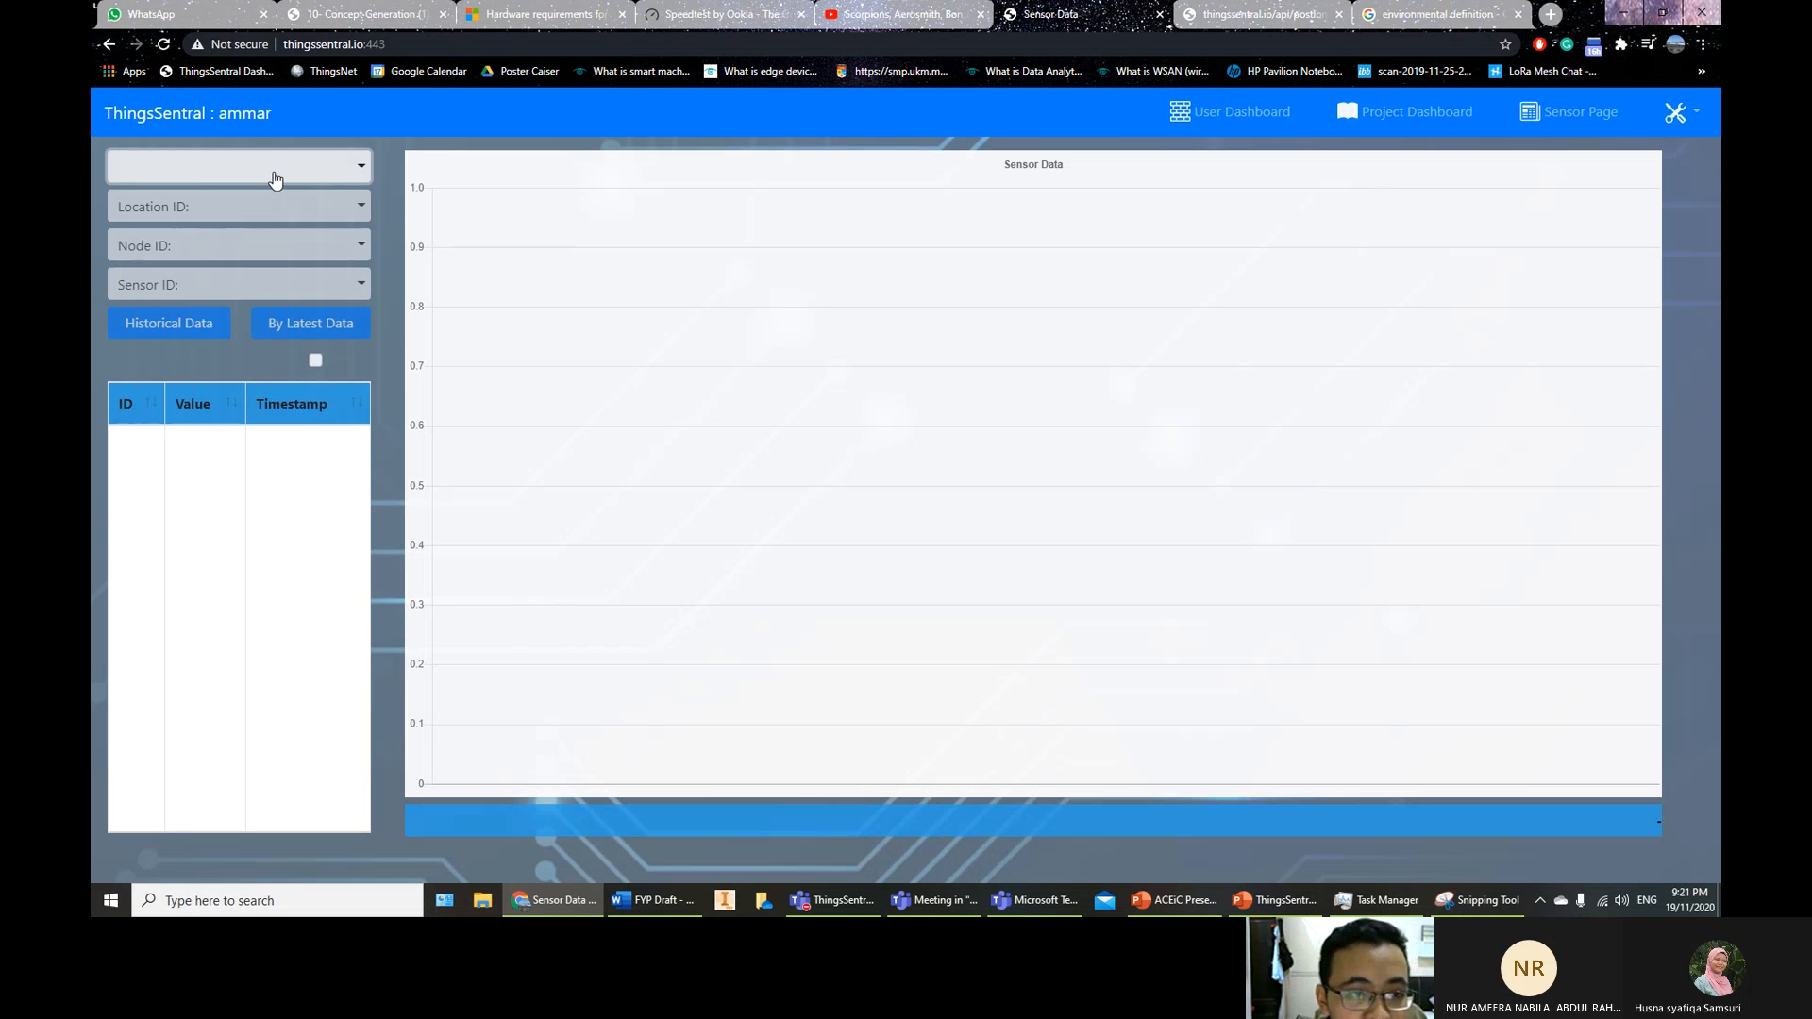
pyautogui.click(1693, 121)
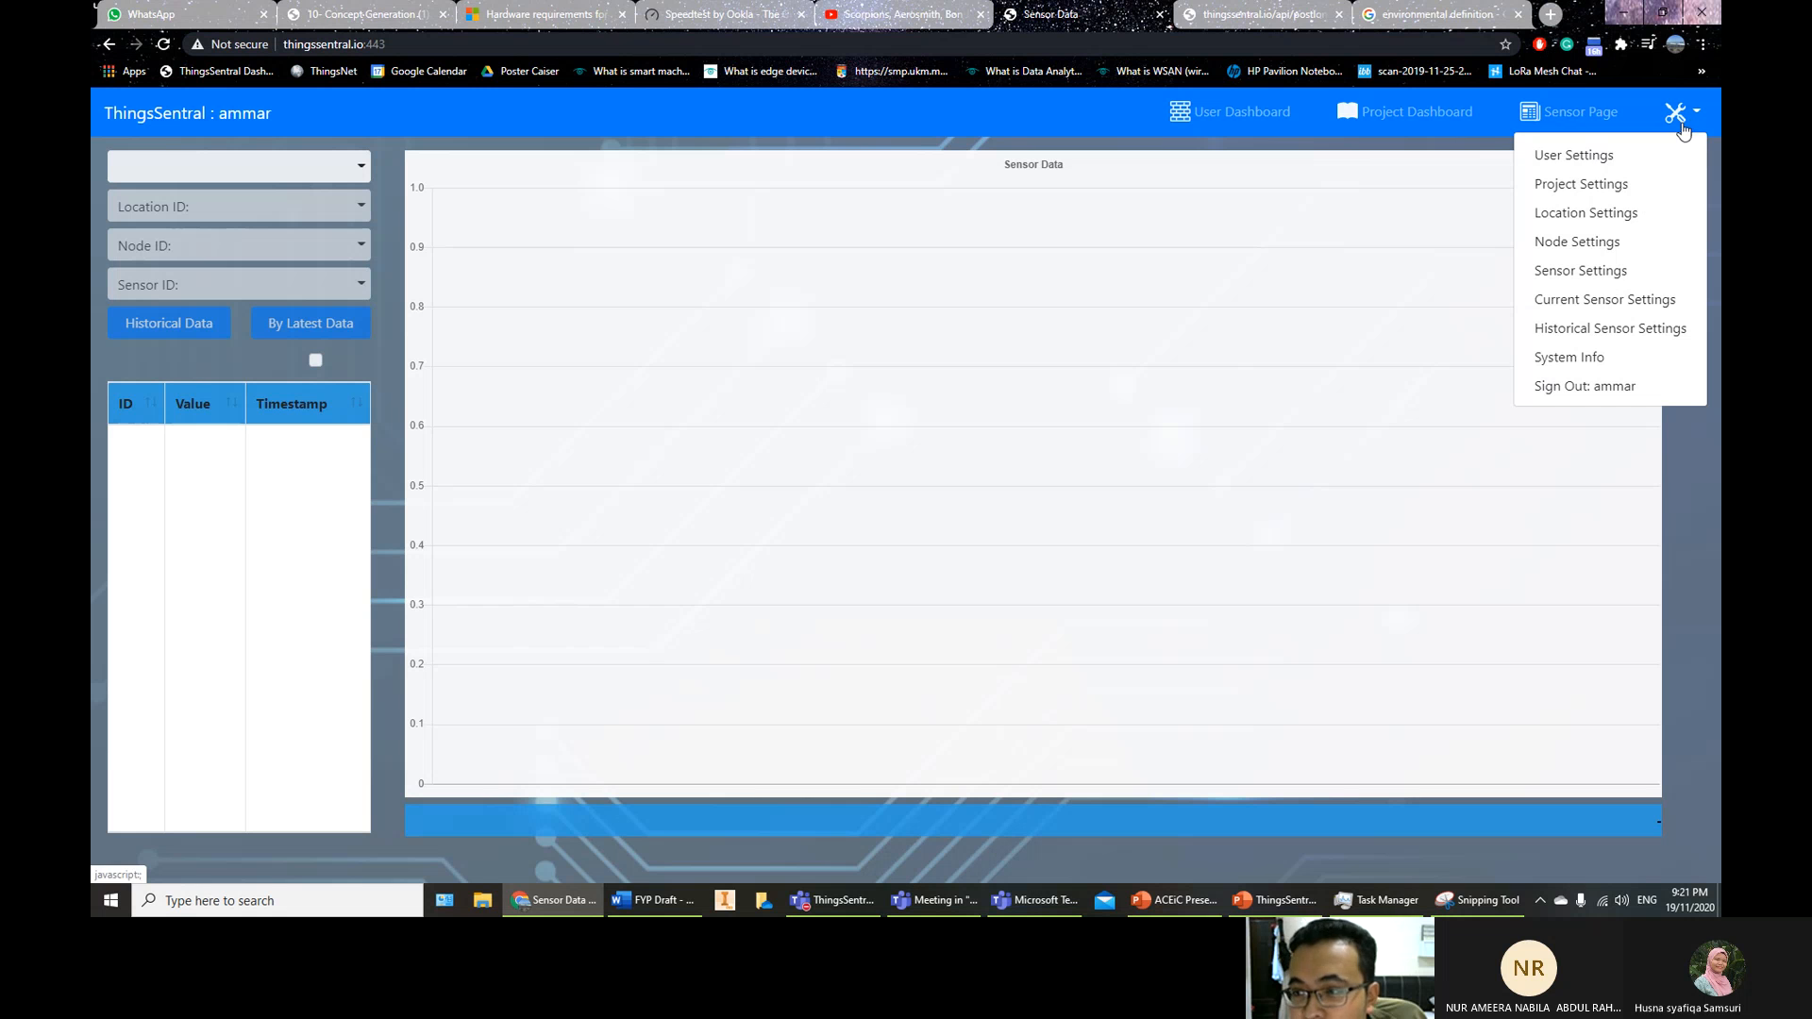
pyautogui.click(1573, 155)
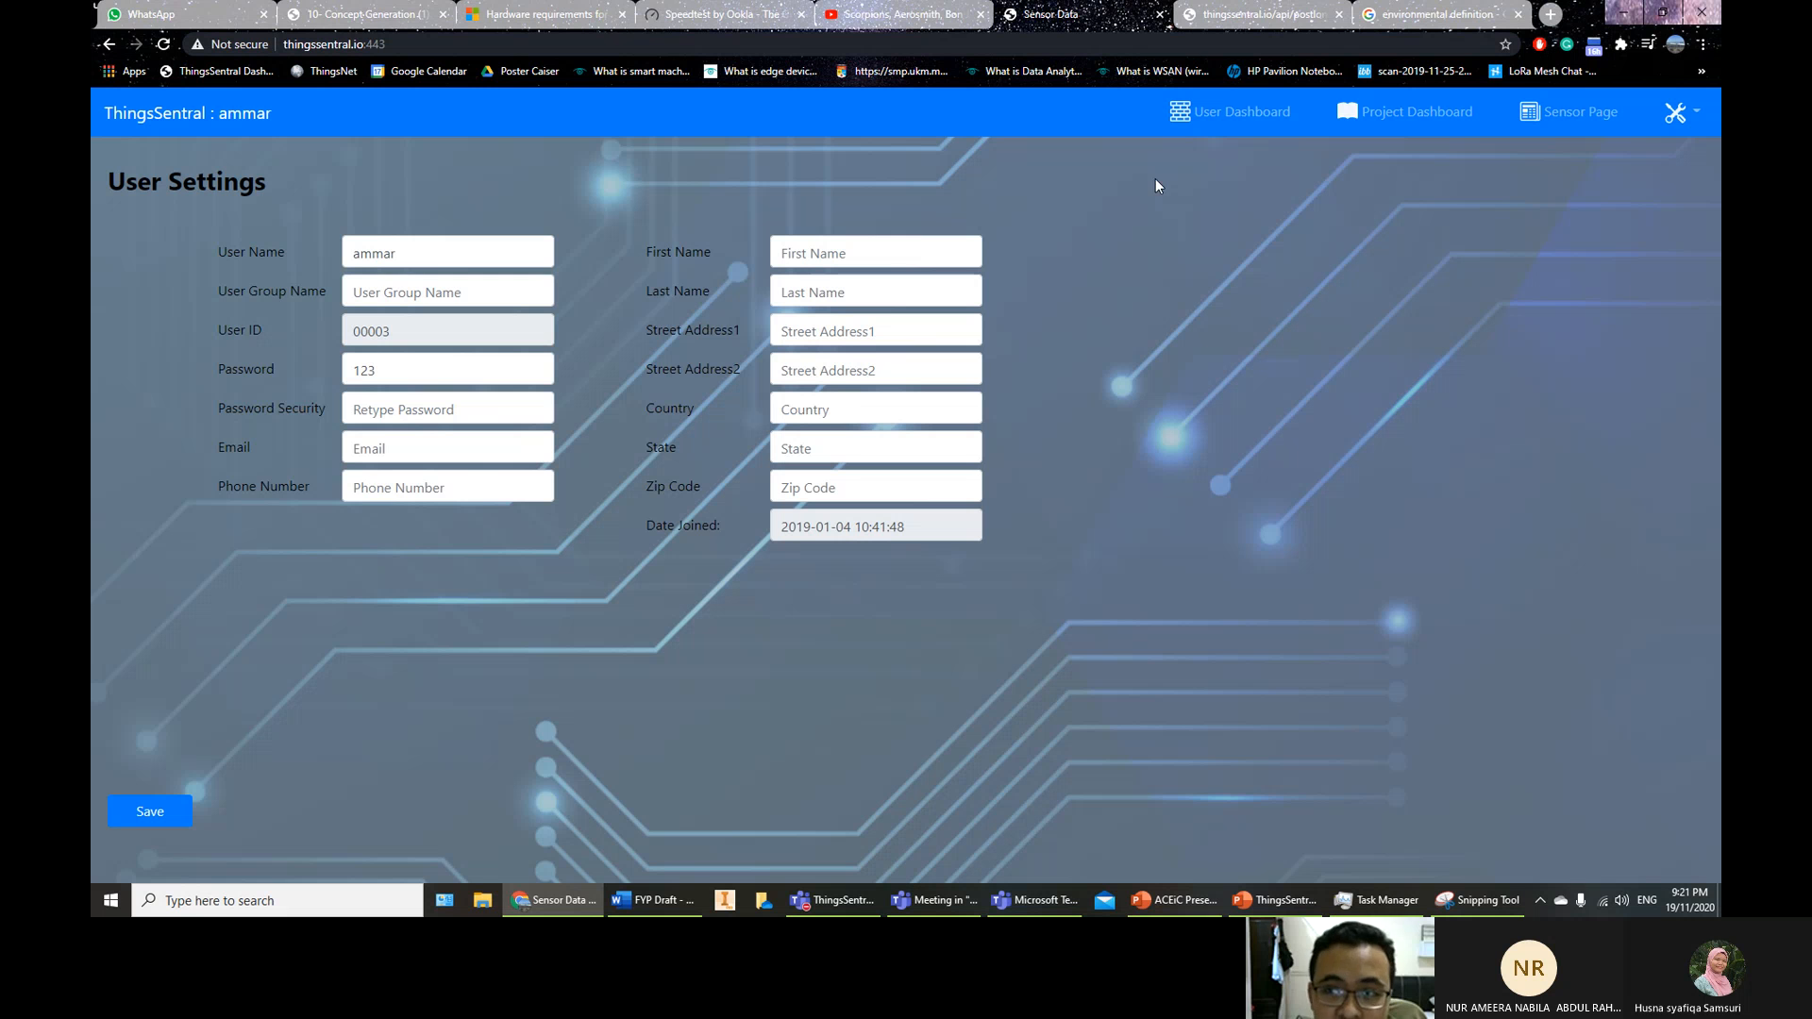
# Briefly open a new tab, return to ThingsSentral, and go to Project Settings
pyautogui.click(1550, 14)
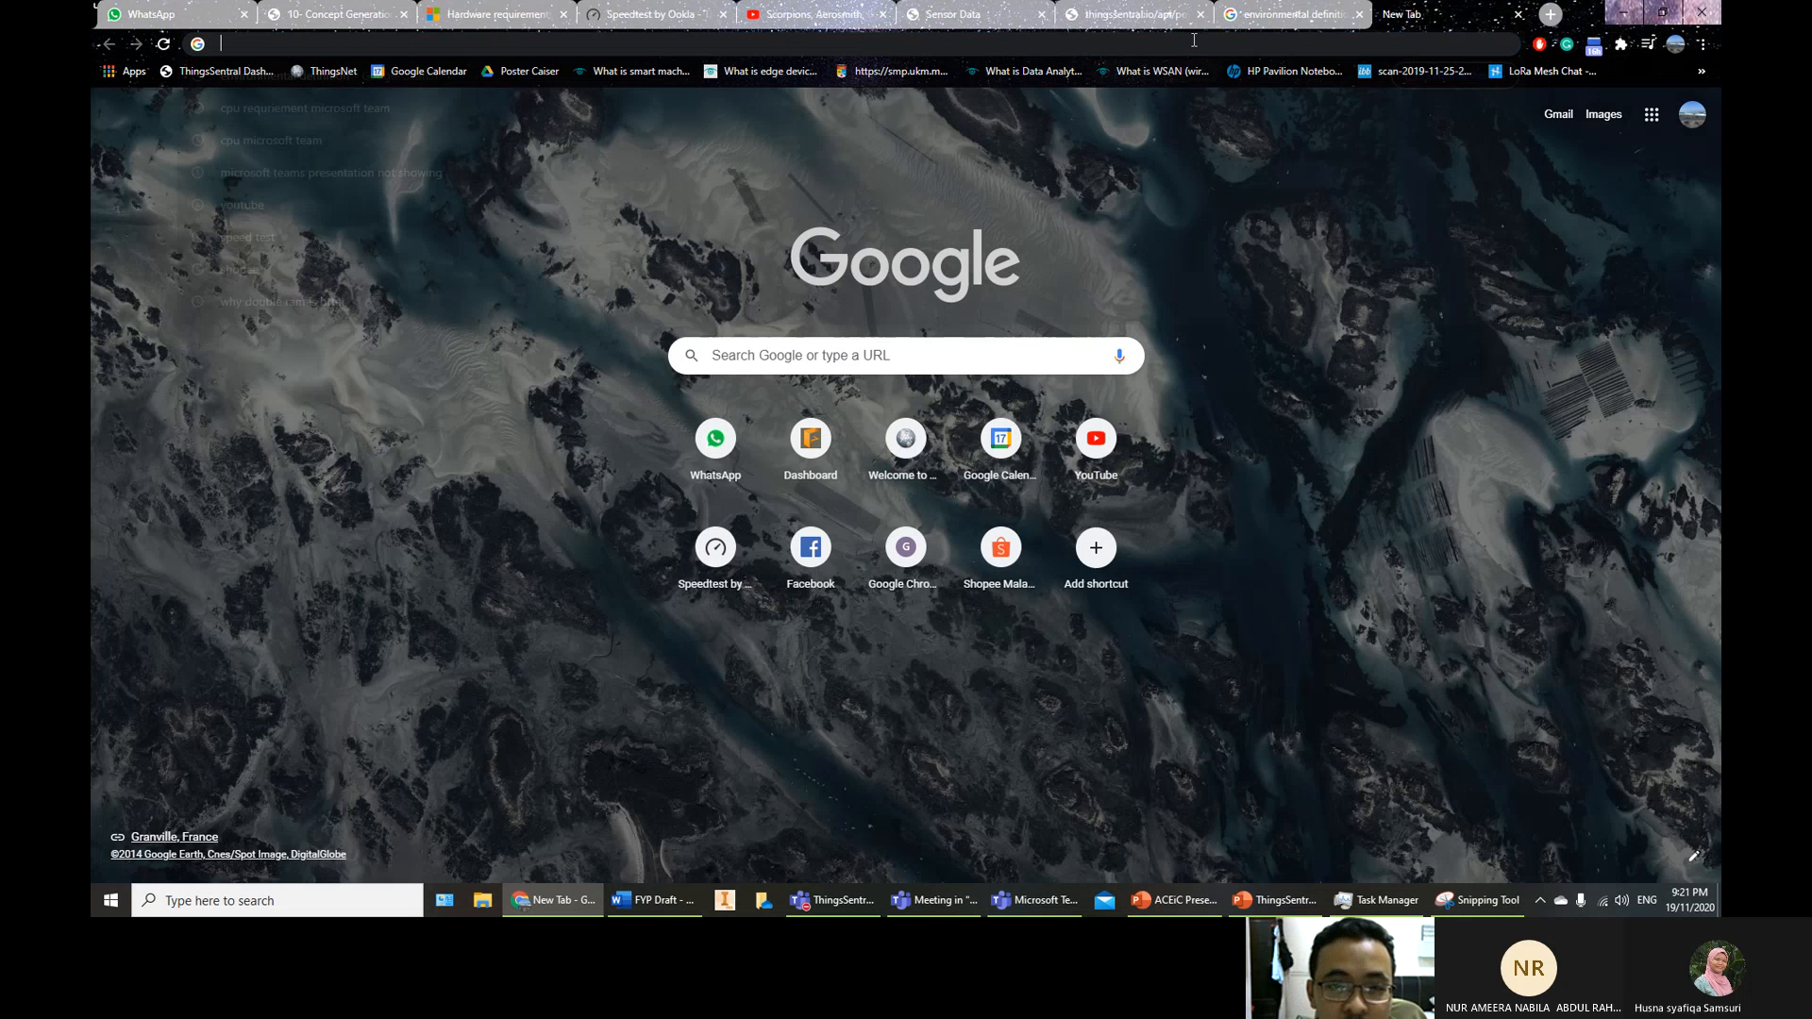
pyautogui.click(1194, 39)
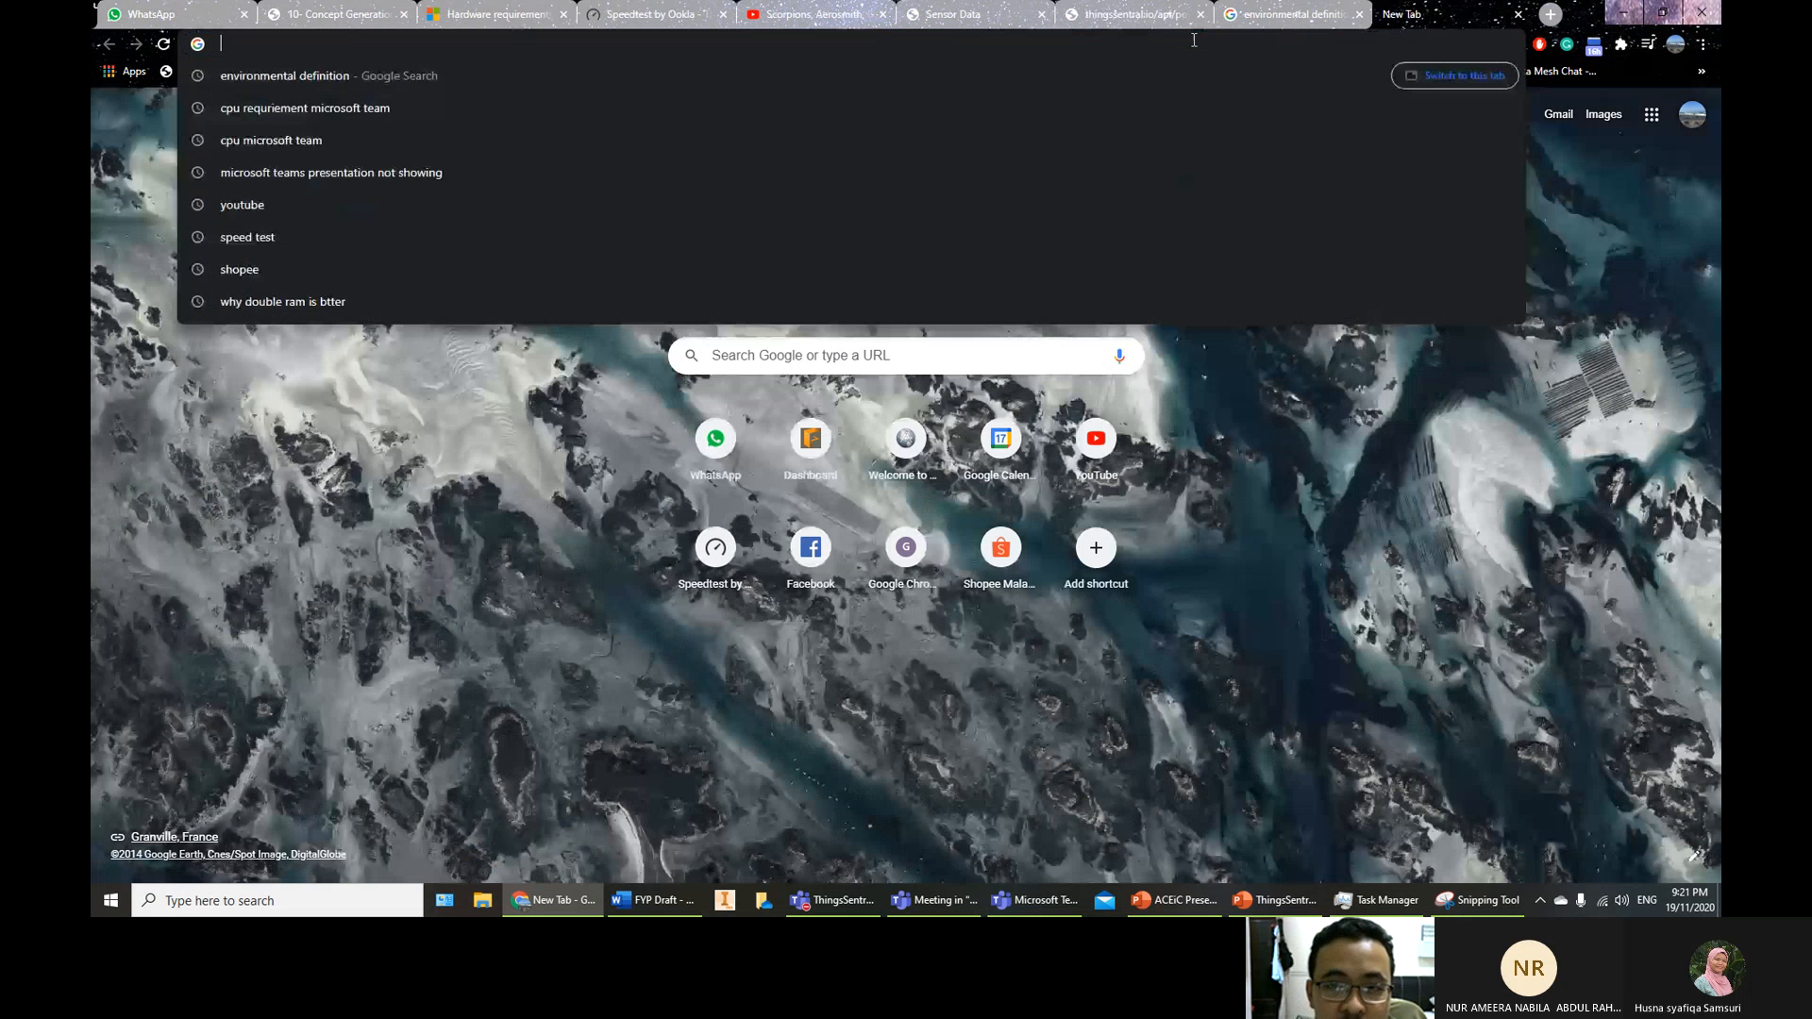
pyautogui.click(1141, 11)
pyautogui.click(1001, 12)
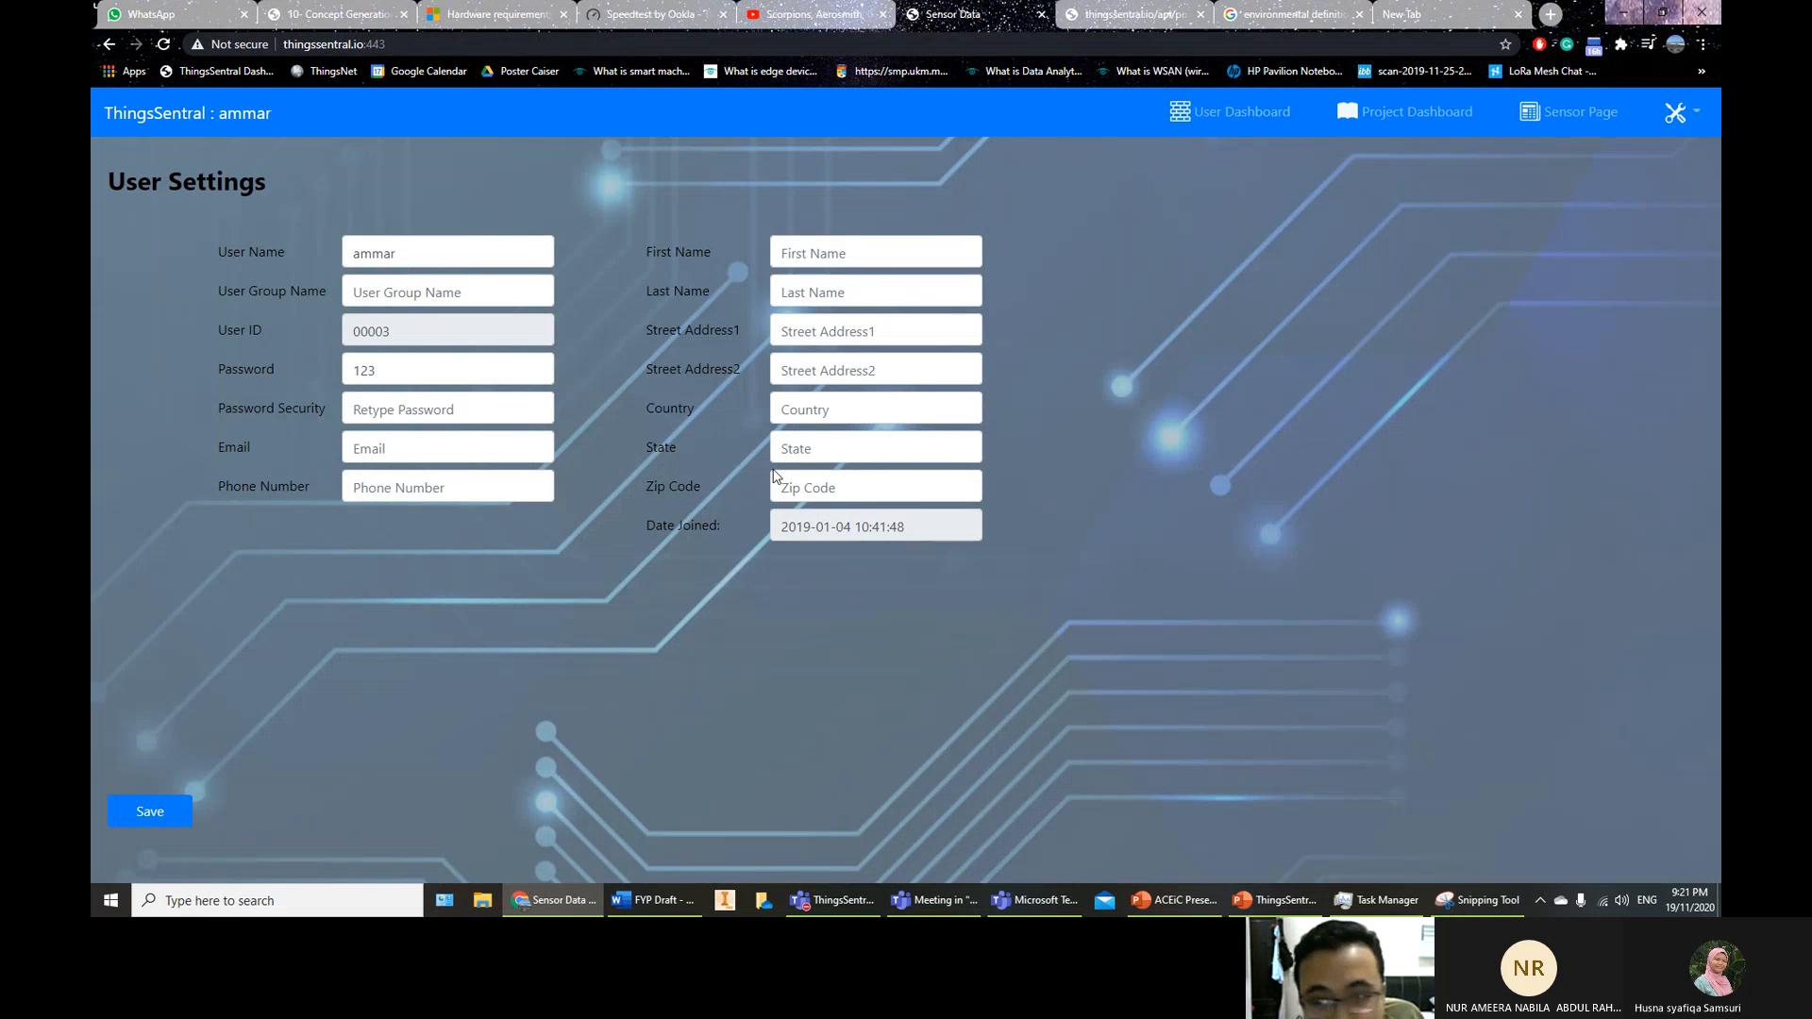
pyautogui.click(1696, 126)
pyautogui.click(1636, 192)
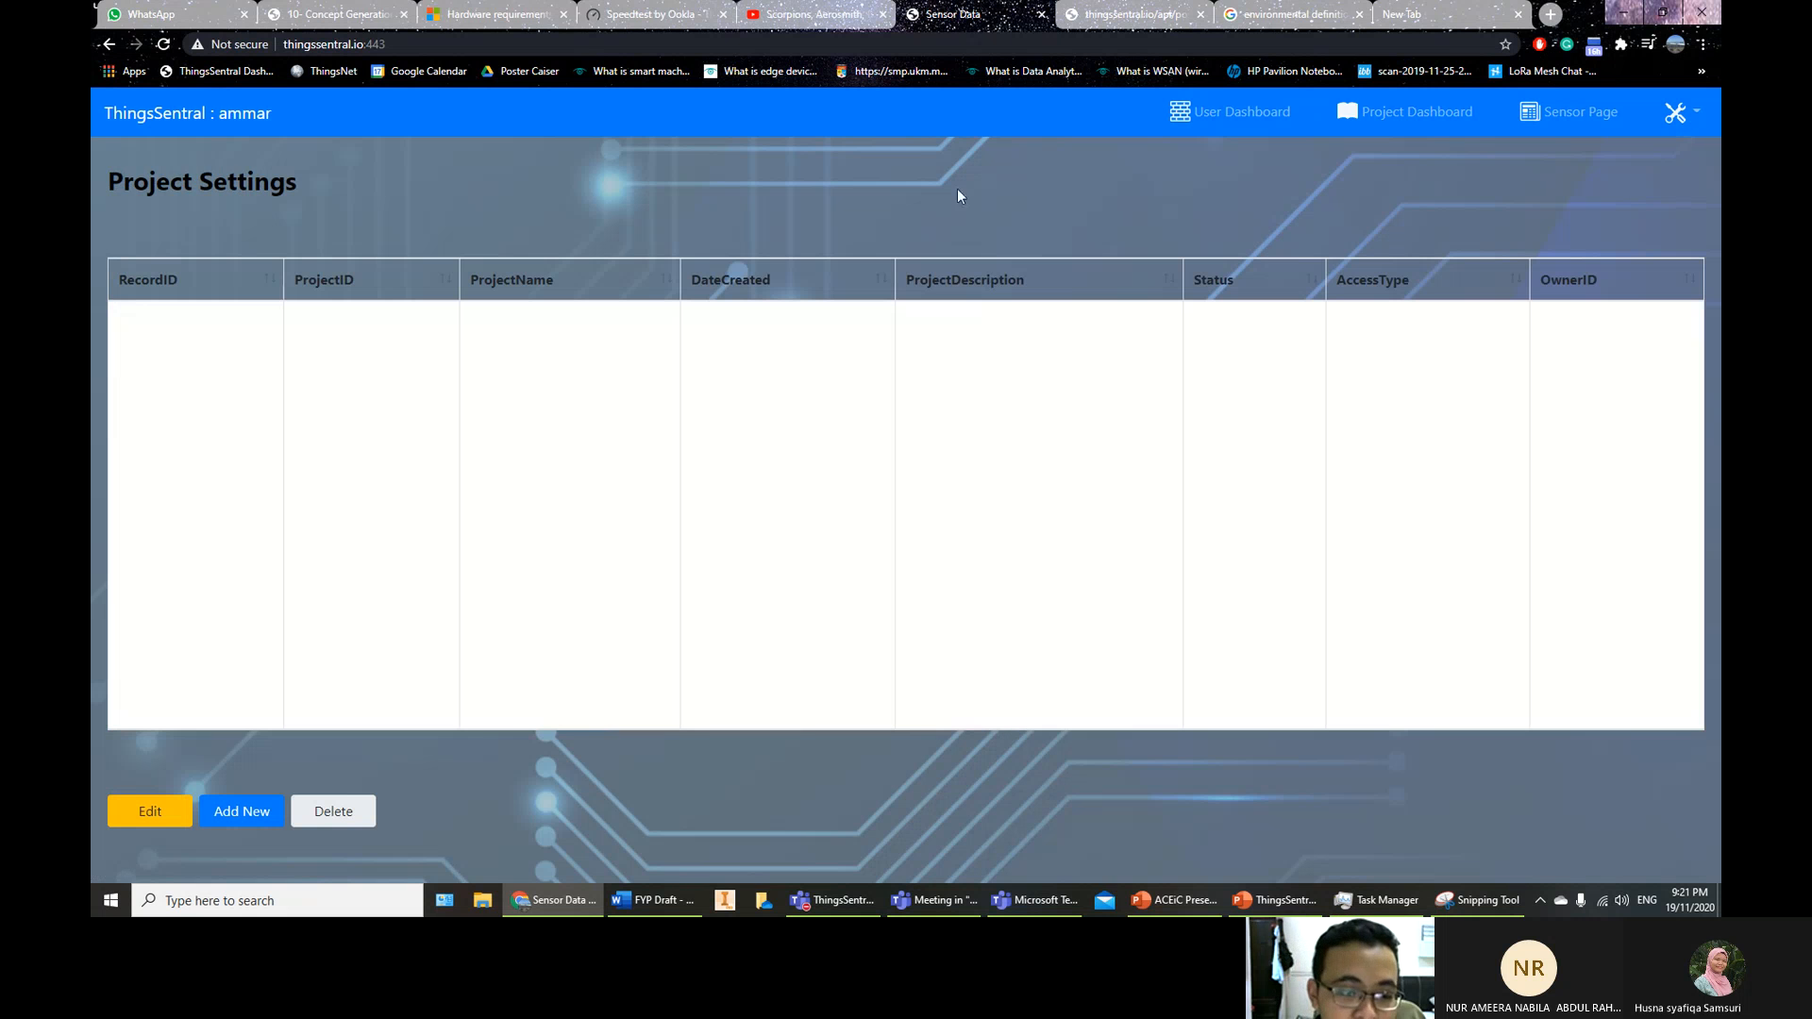
# Add and save a new private project named 'Learn TS'
pyautogui.click(251, 816)
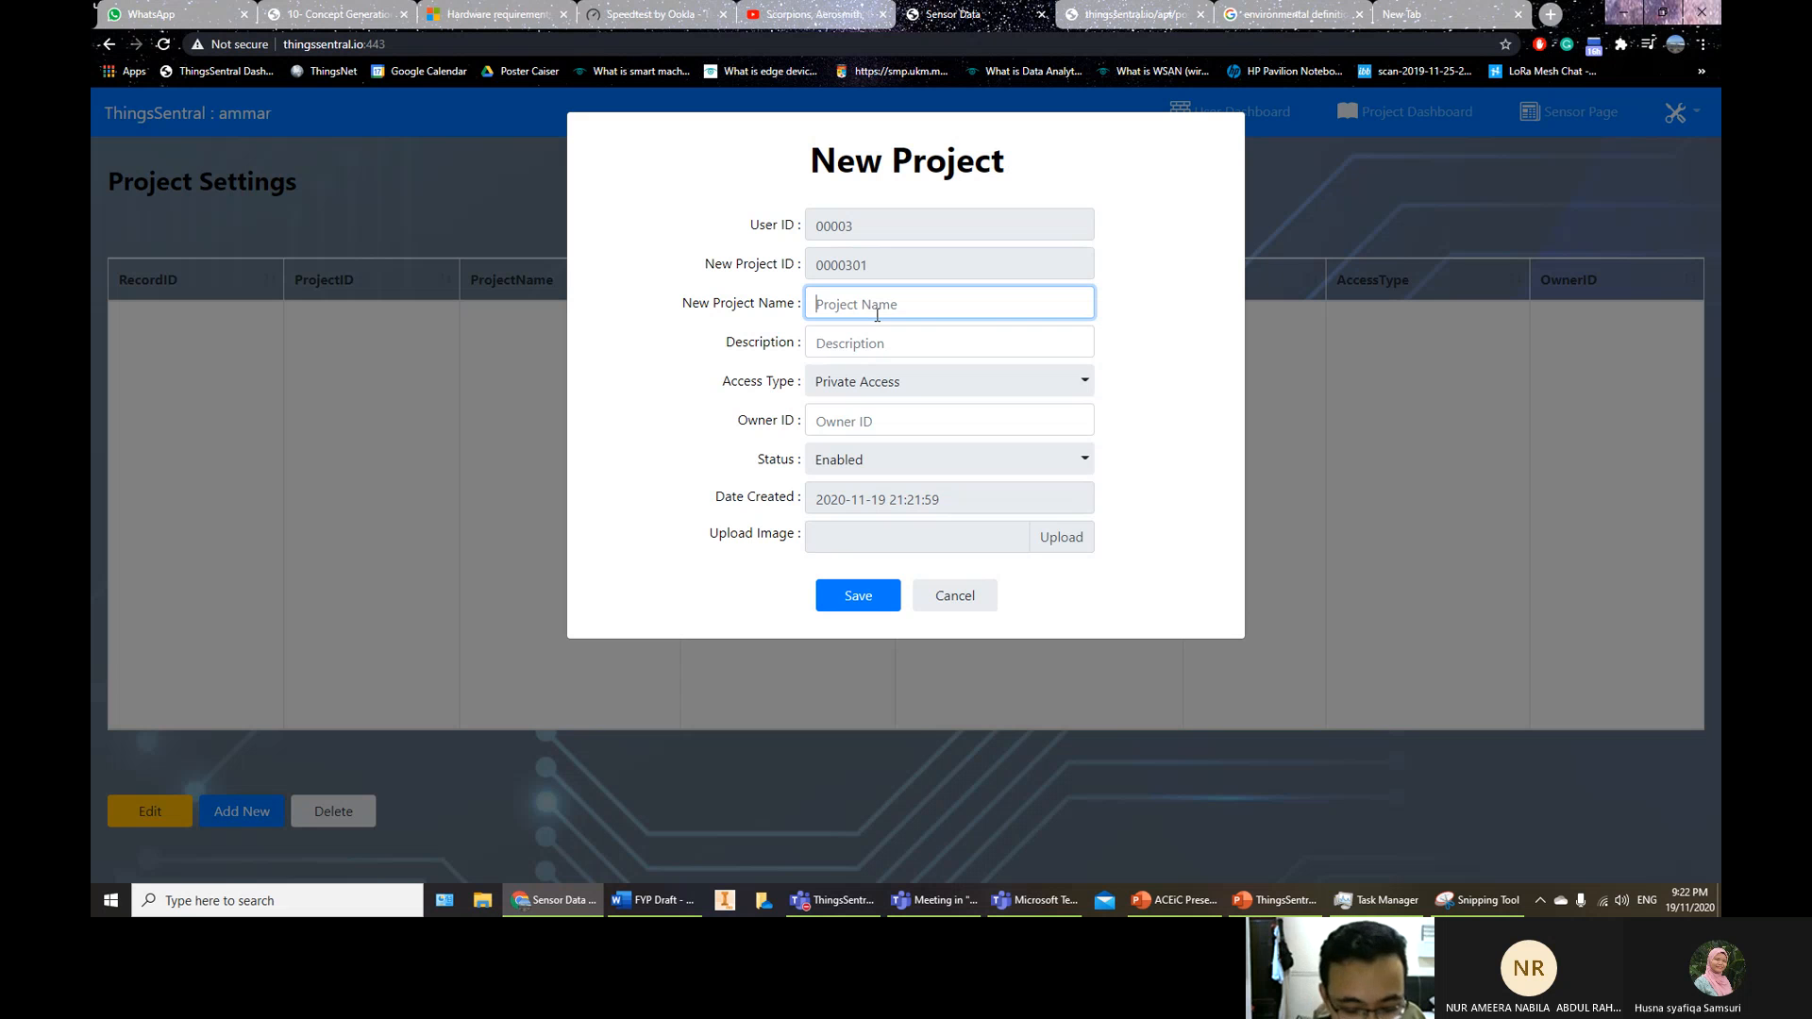
pyautogui.write('Learn TS')
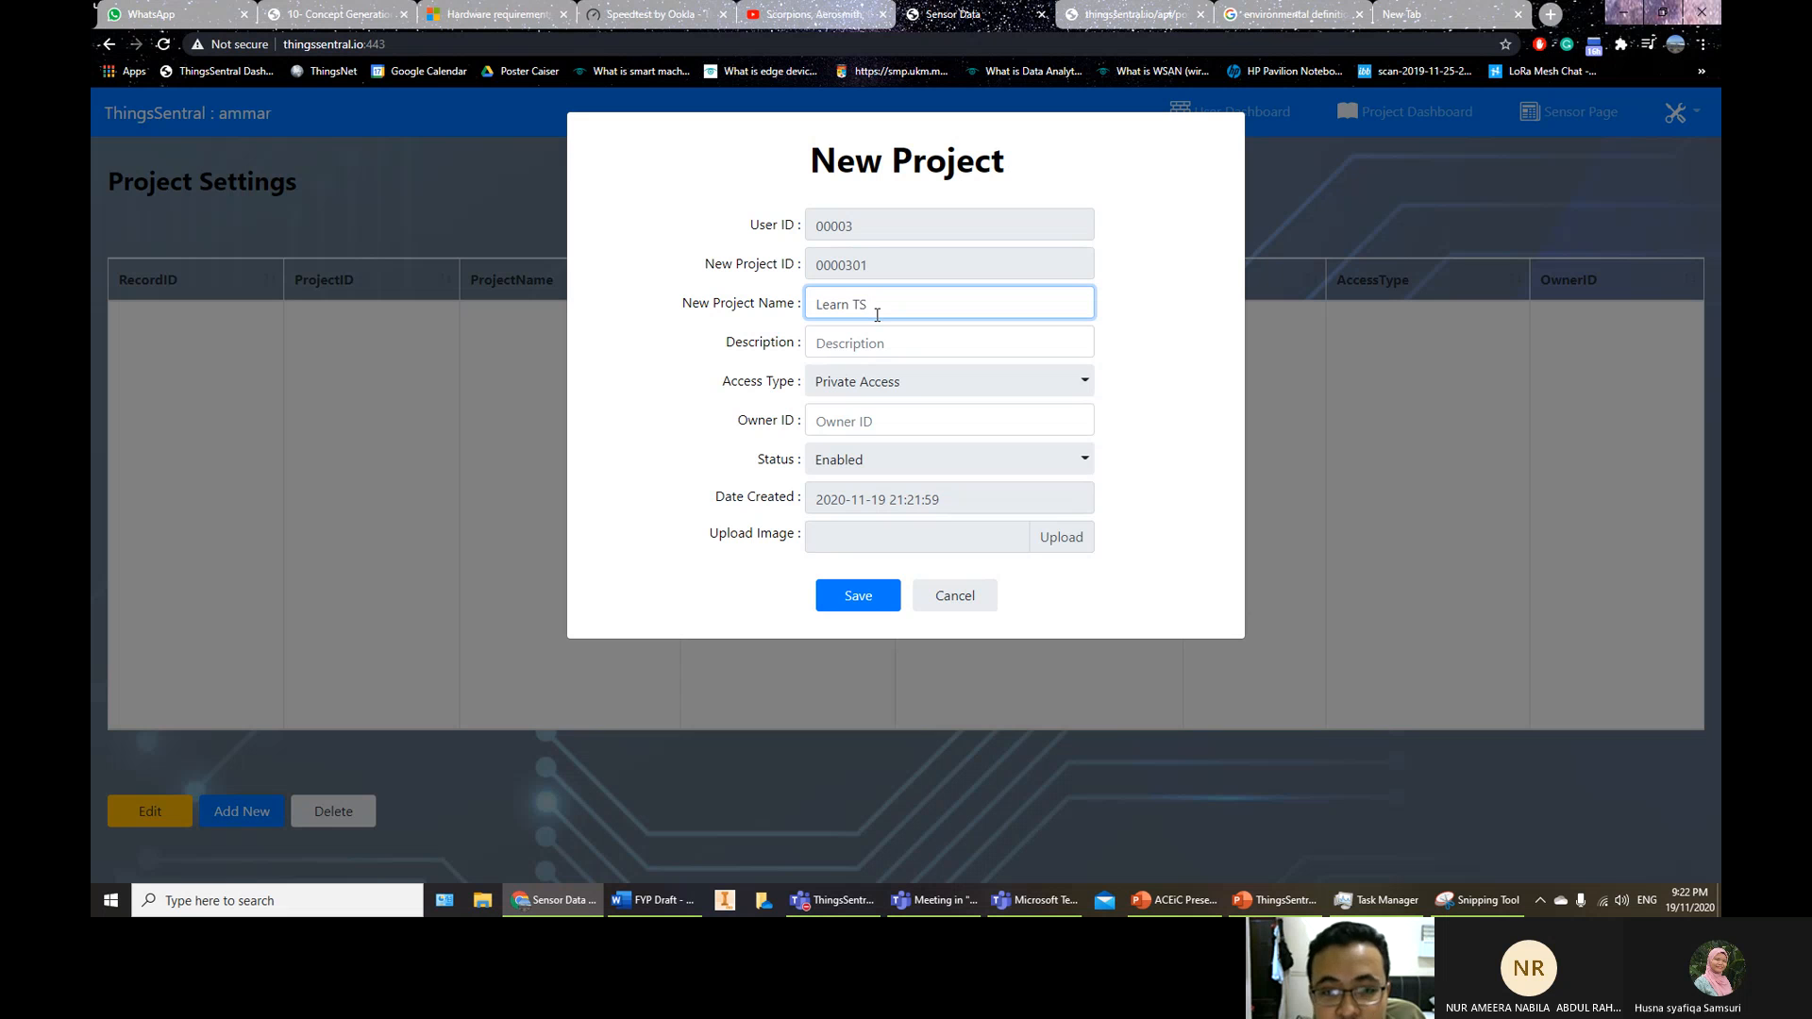
pyautogui.click(877, 594)
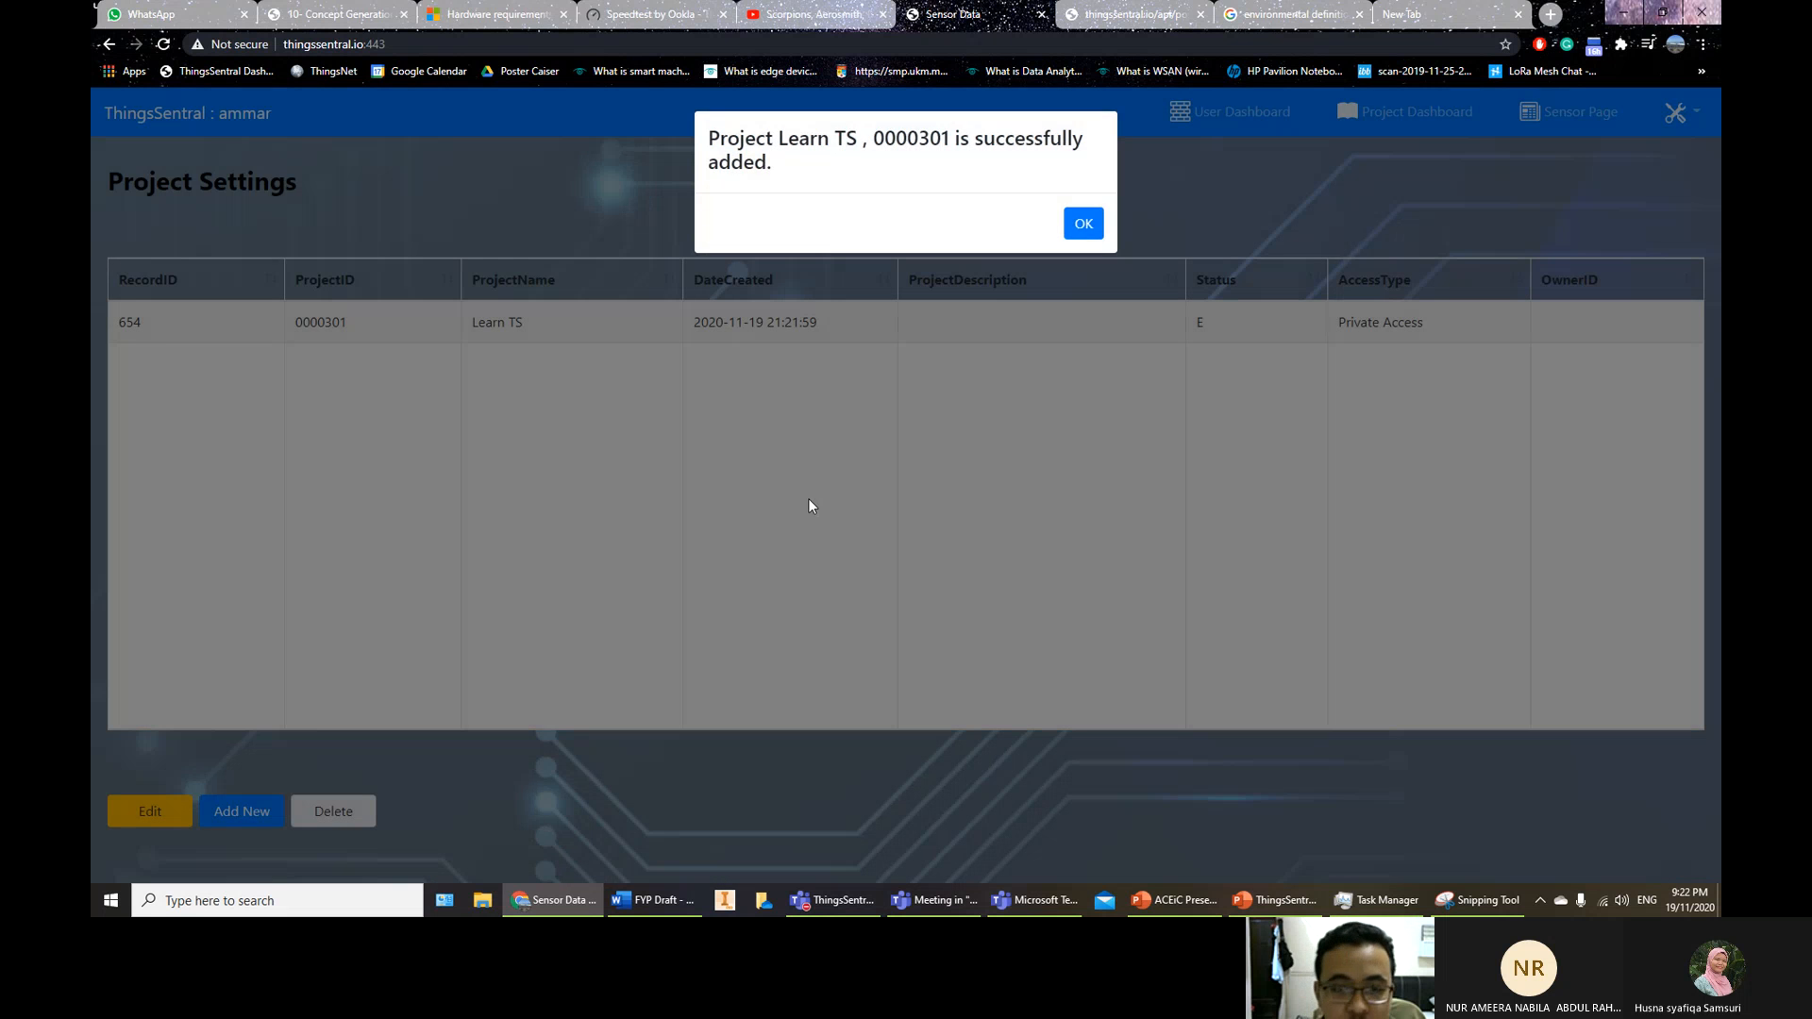
pyautogui.click(1085, 223)
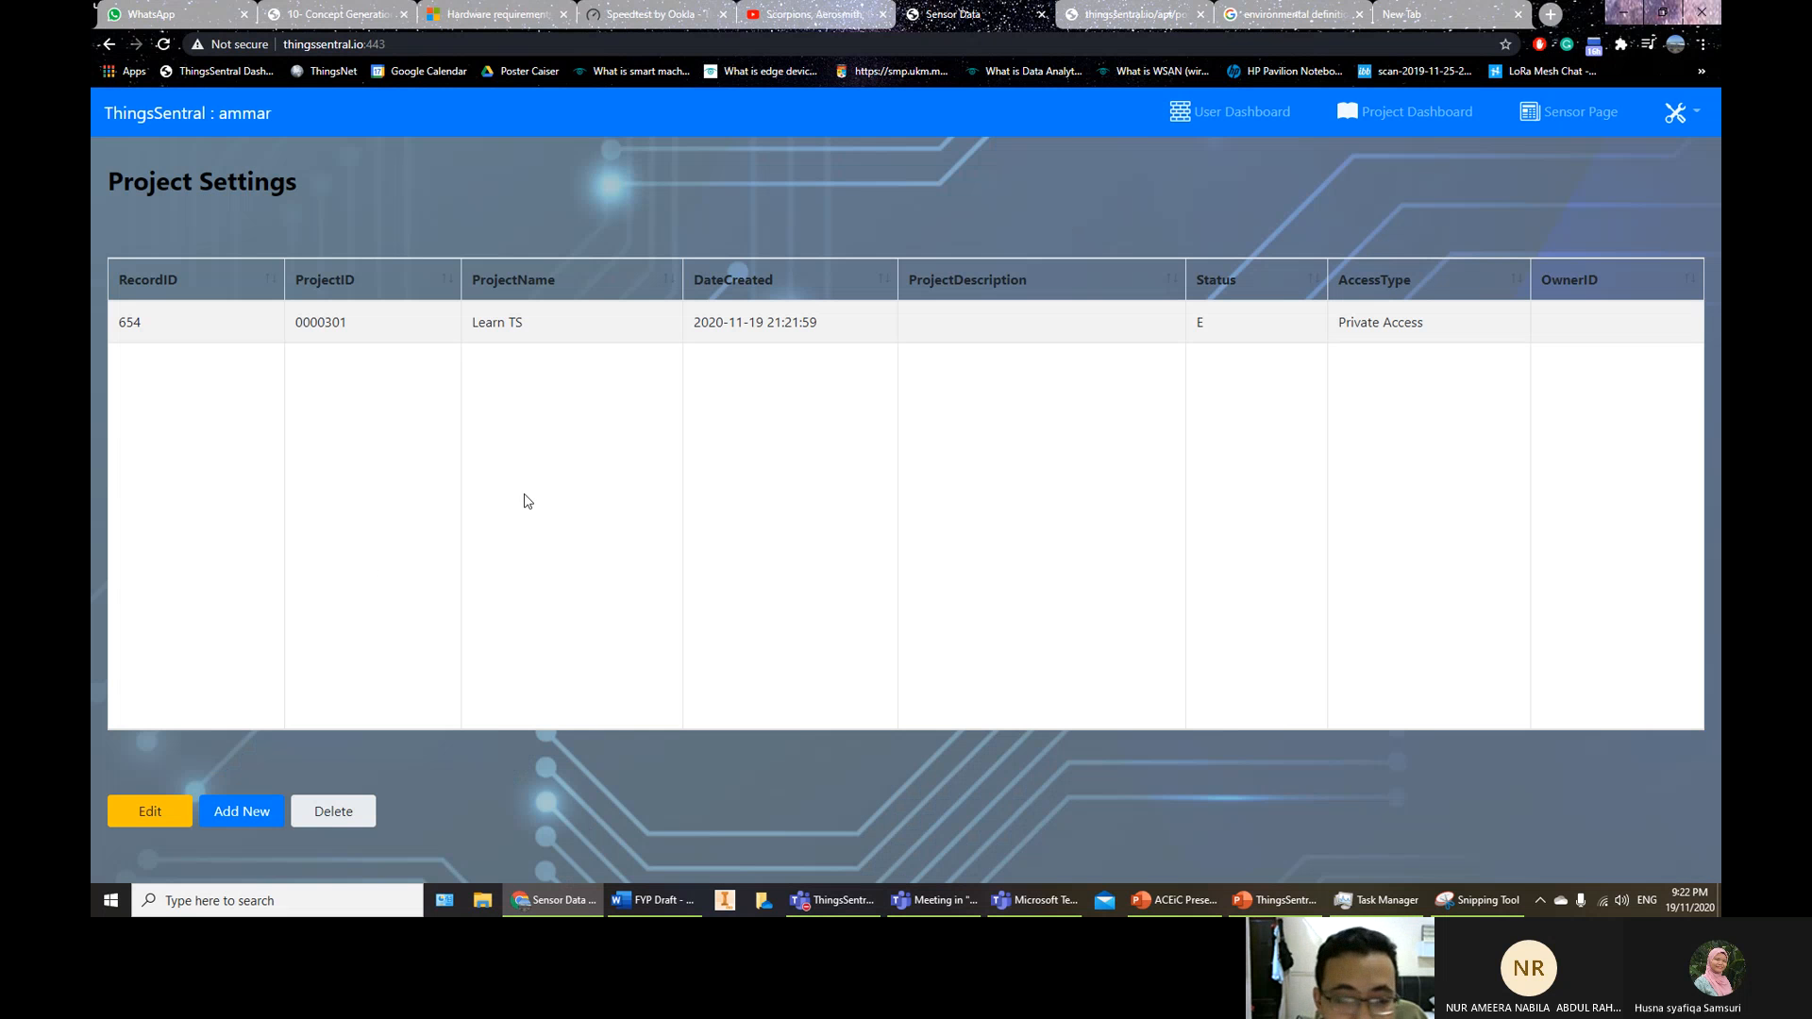
pyautogui.click(1678, 113)
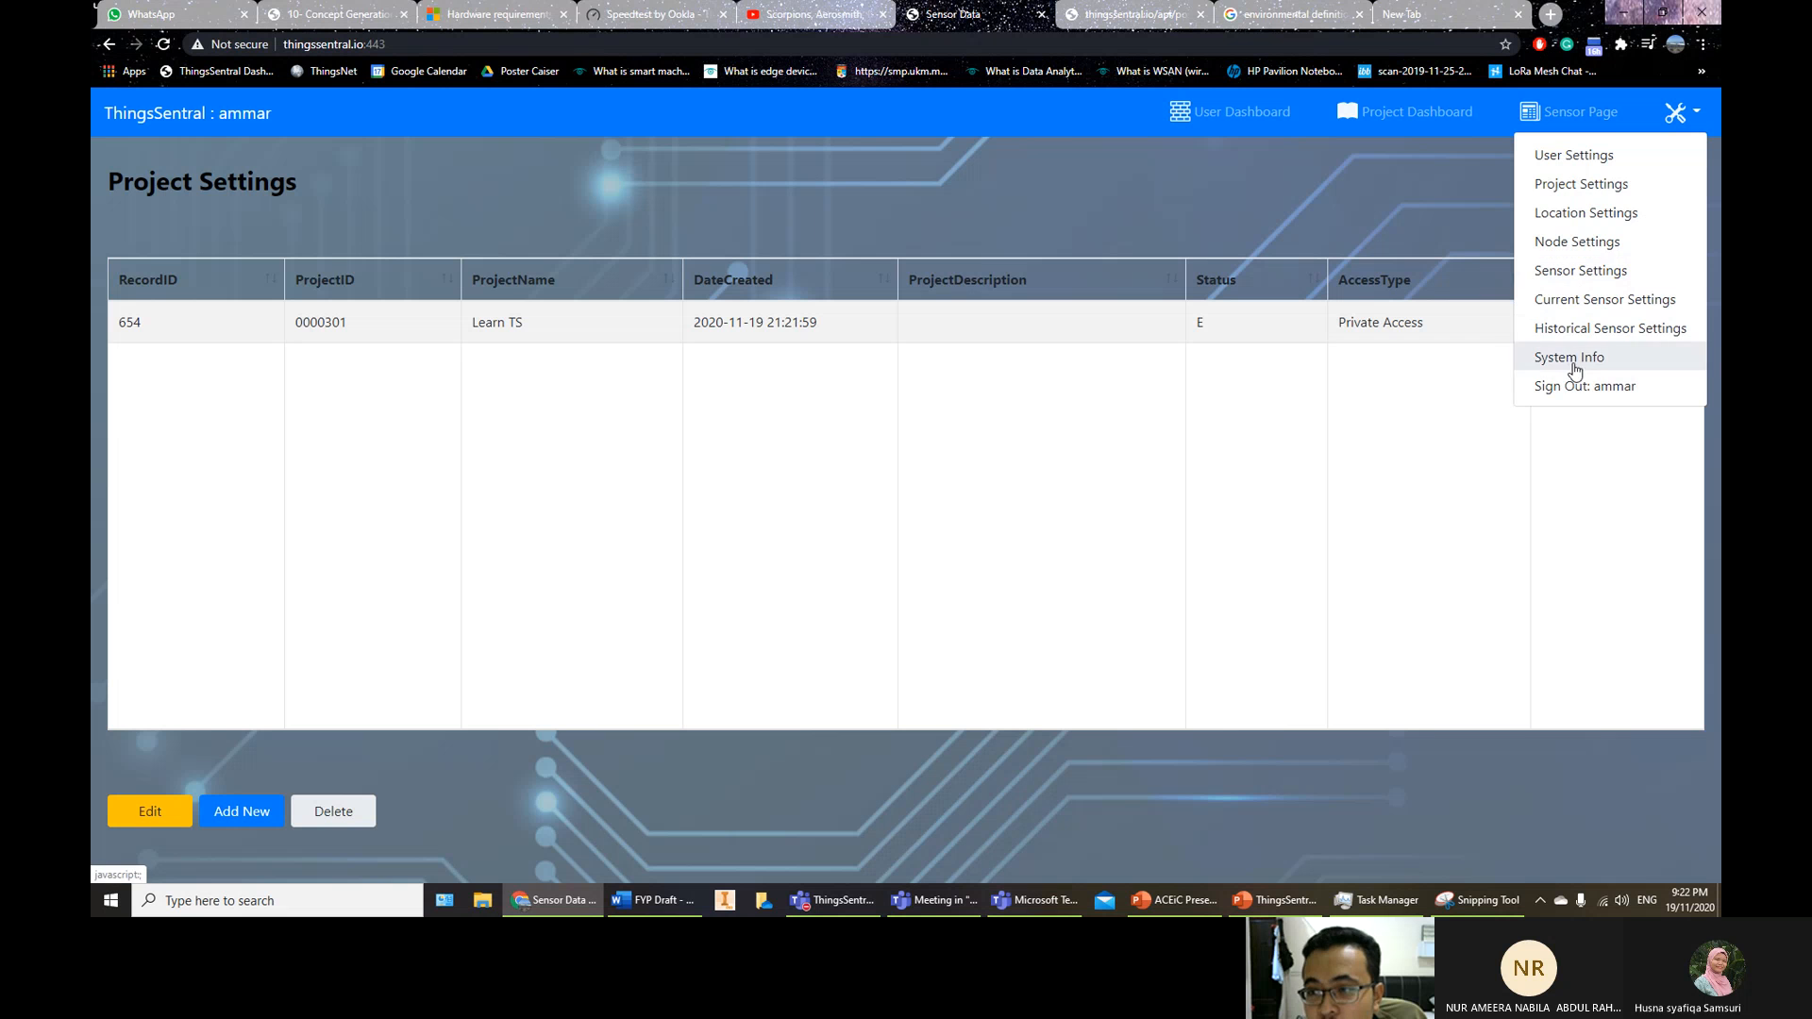
# In Location Settings for Learn TS, add and save the location 'My House'
pyautogui.click(1589, 214)
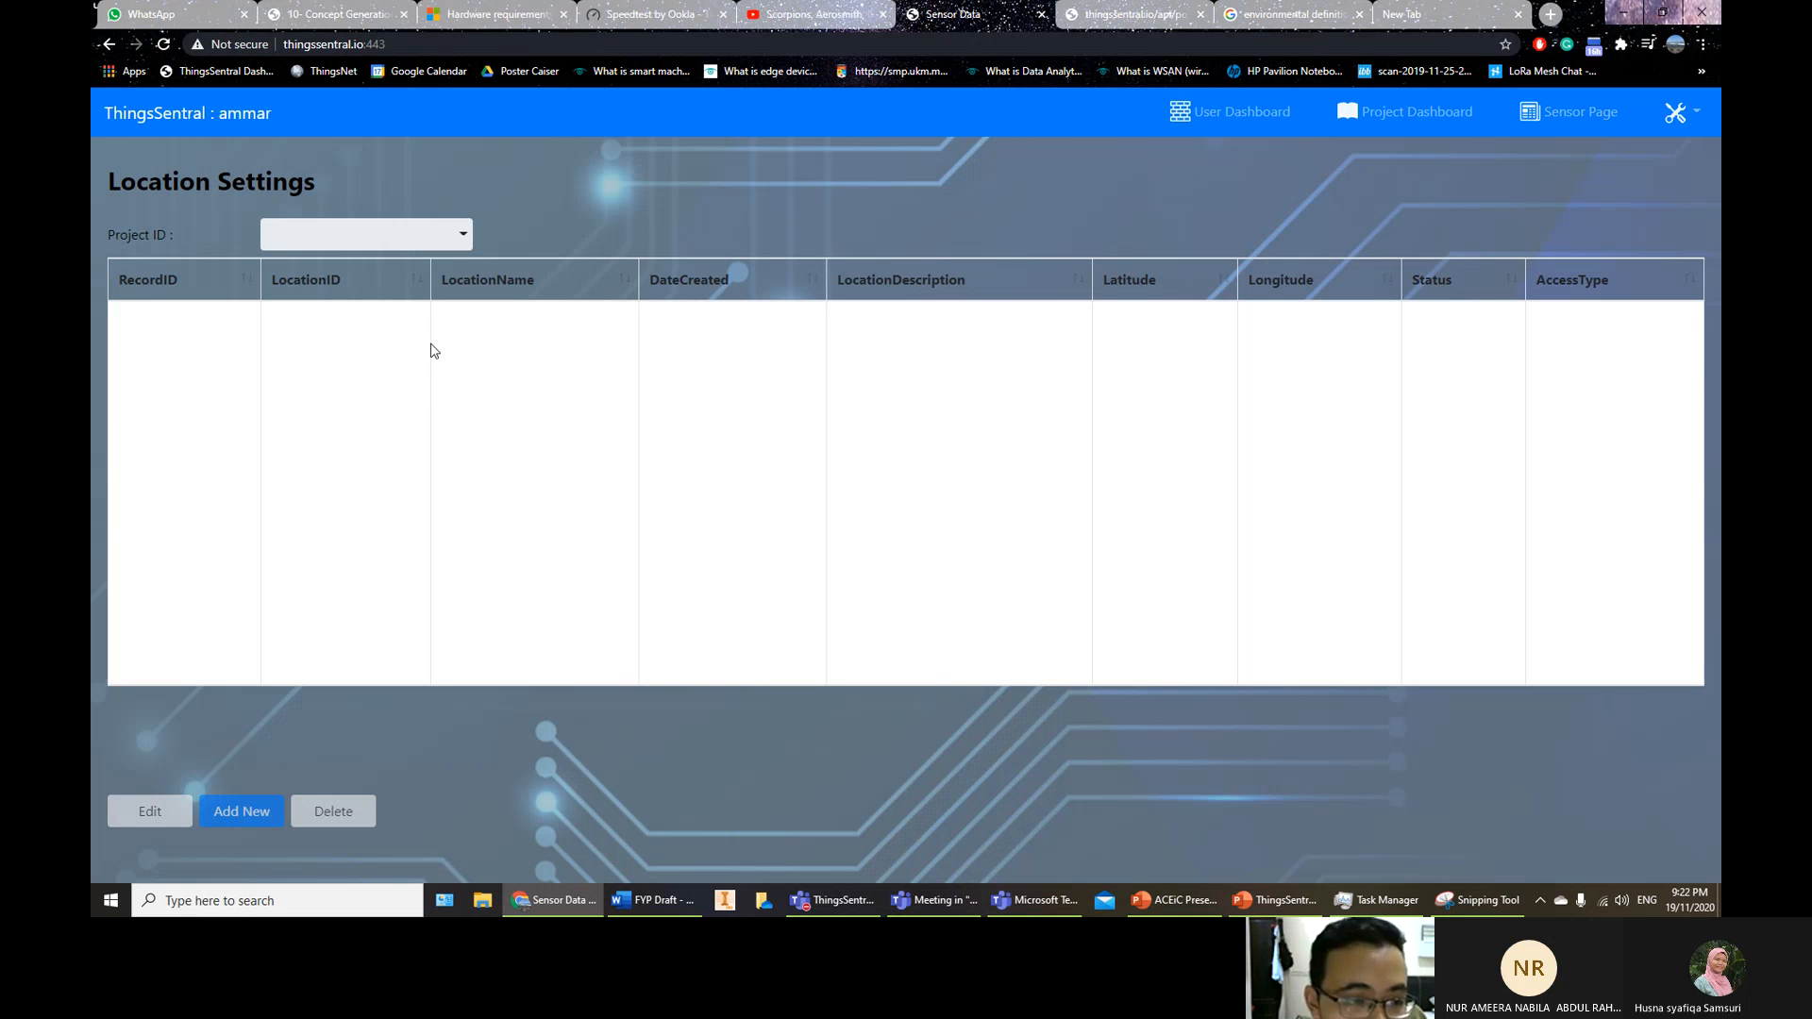
pyautogui.click(399, 250)
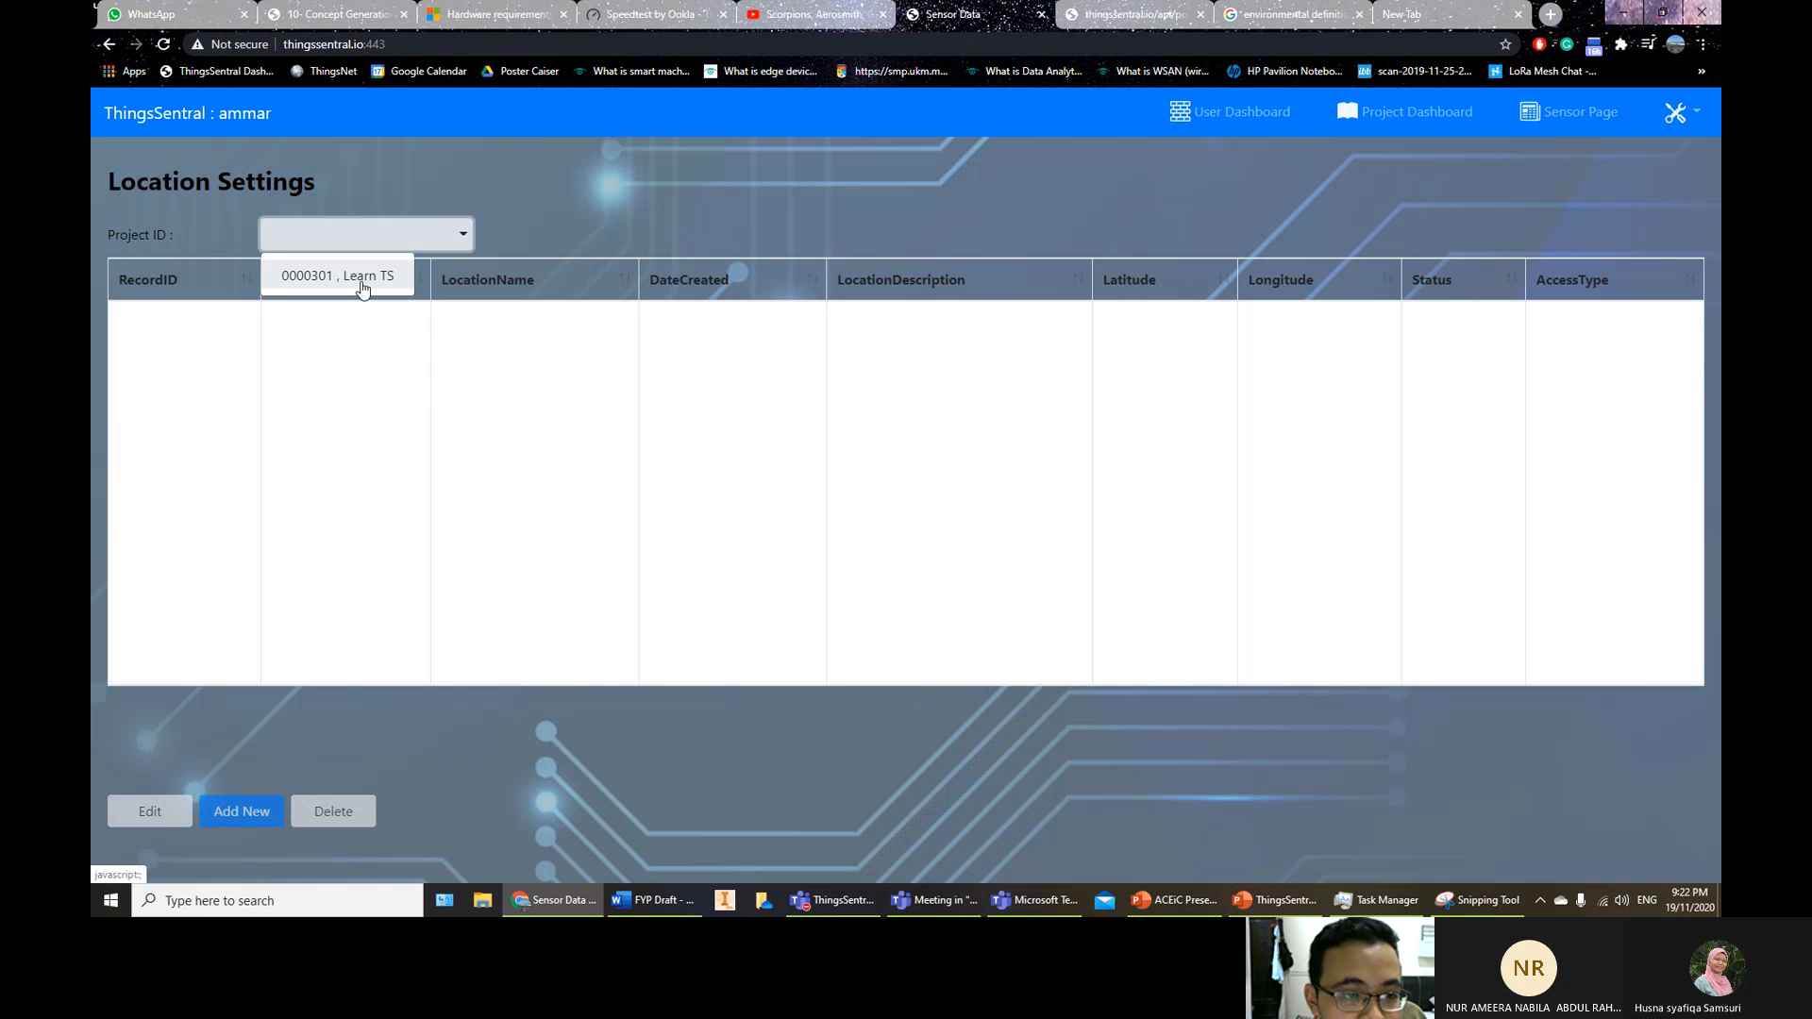
pyautogui.click(364, 285)
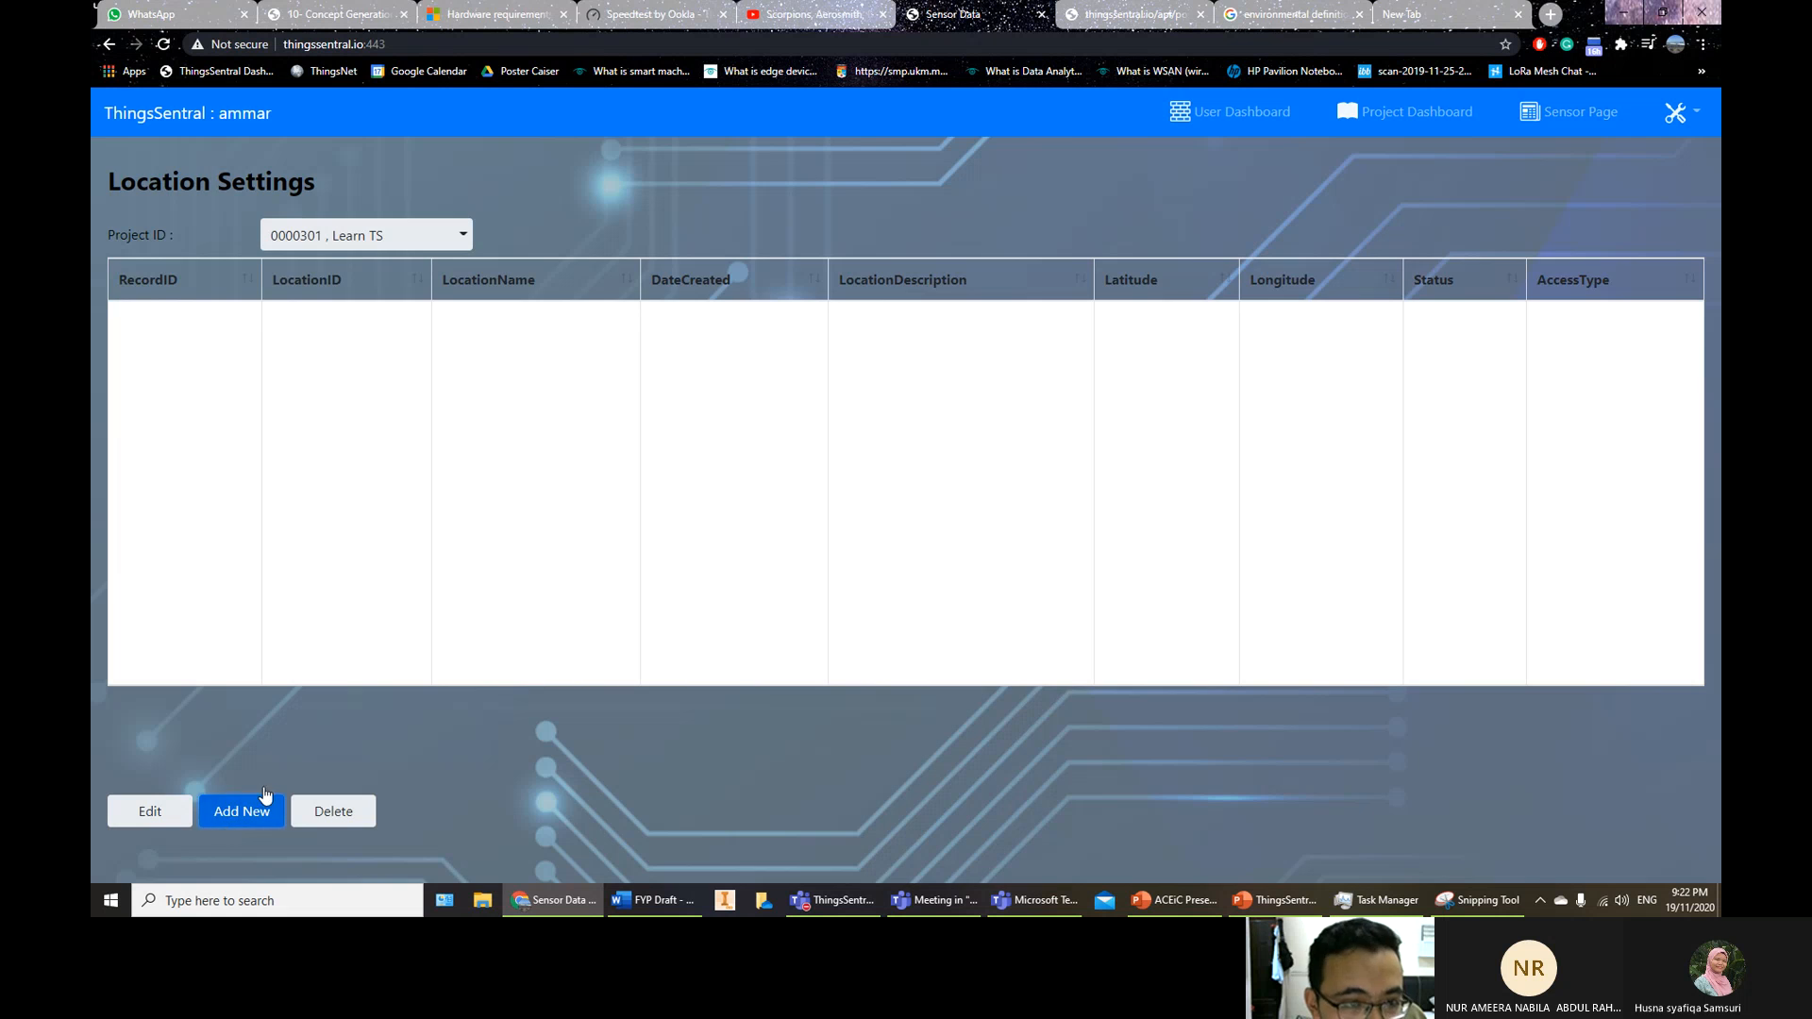
pyautogui.click(263, 803)
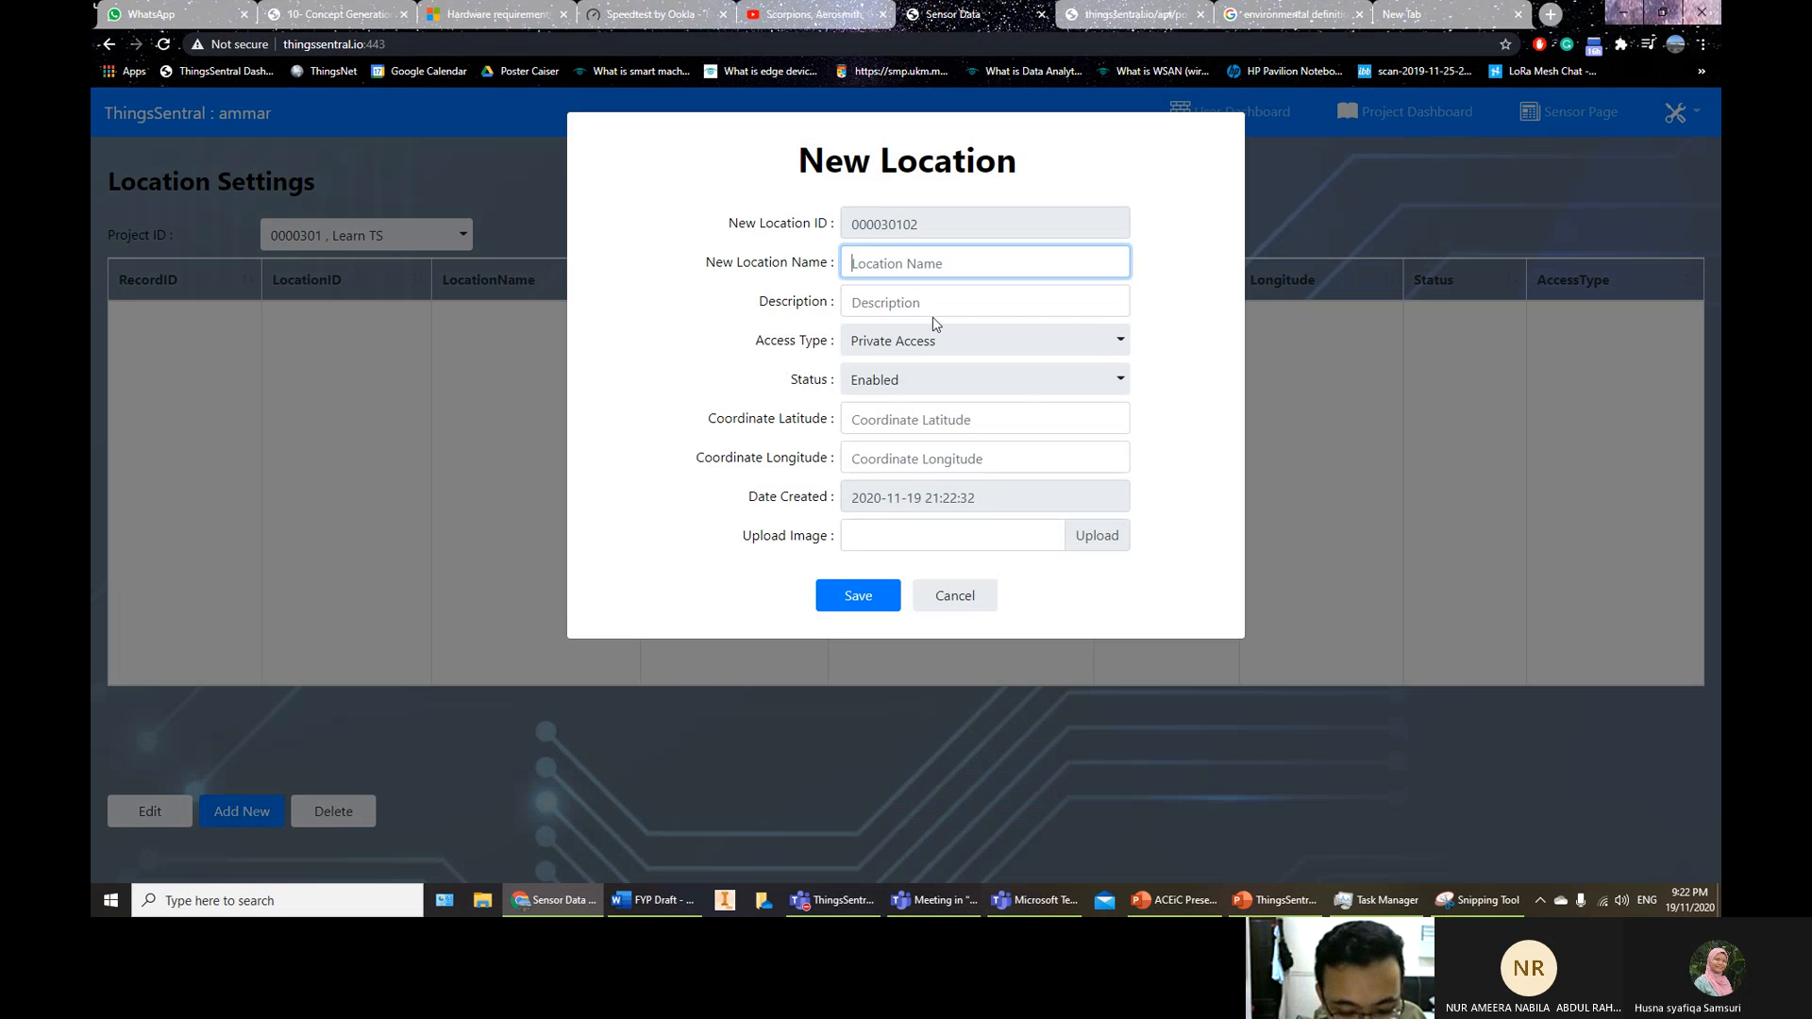
pyautogui.write('My House')
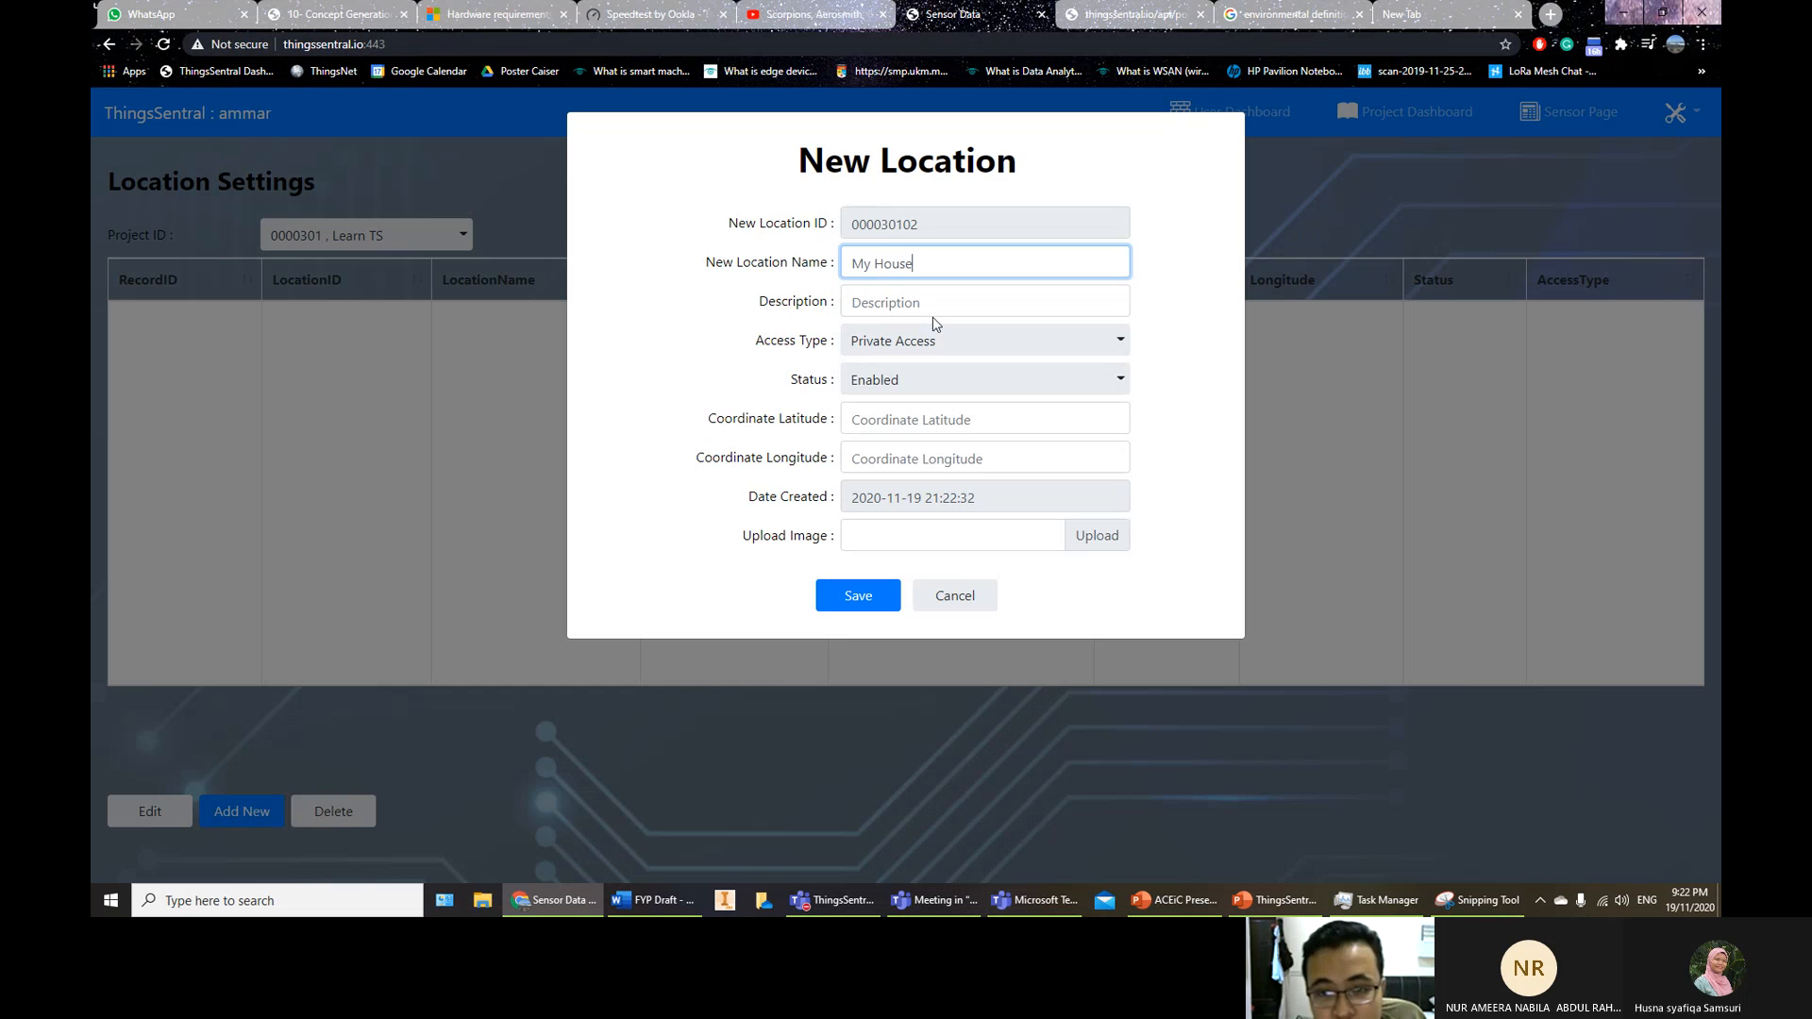
pyautogui.click(887, 596)
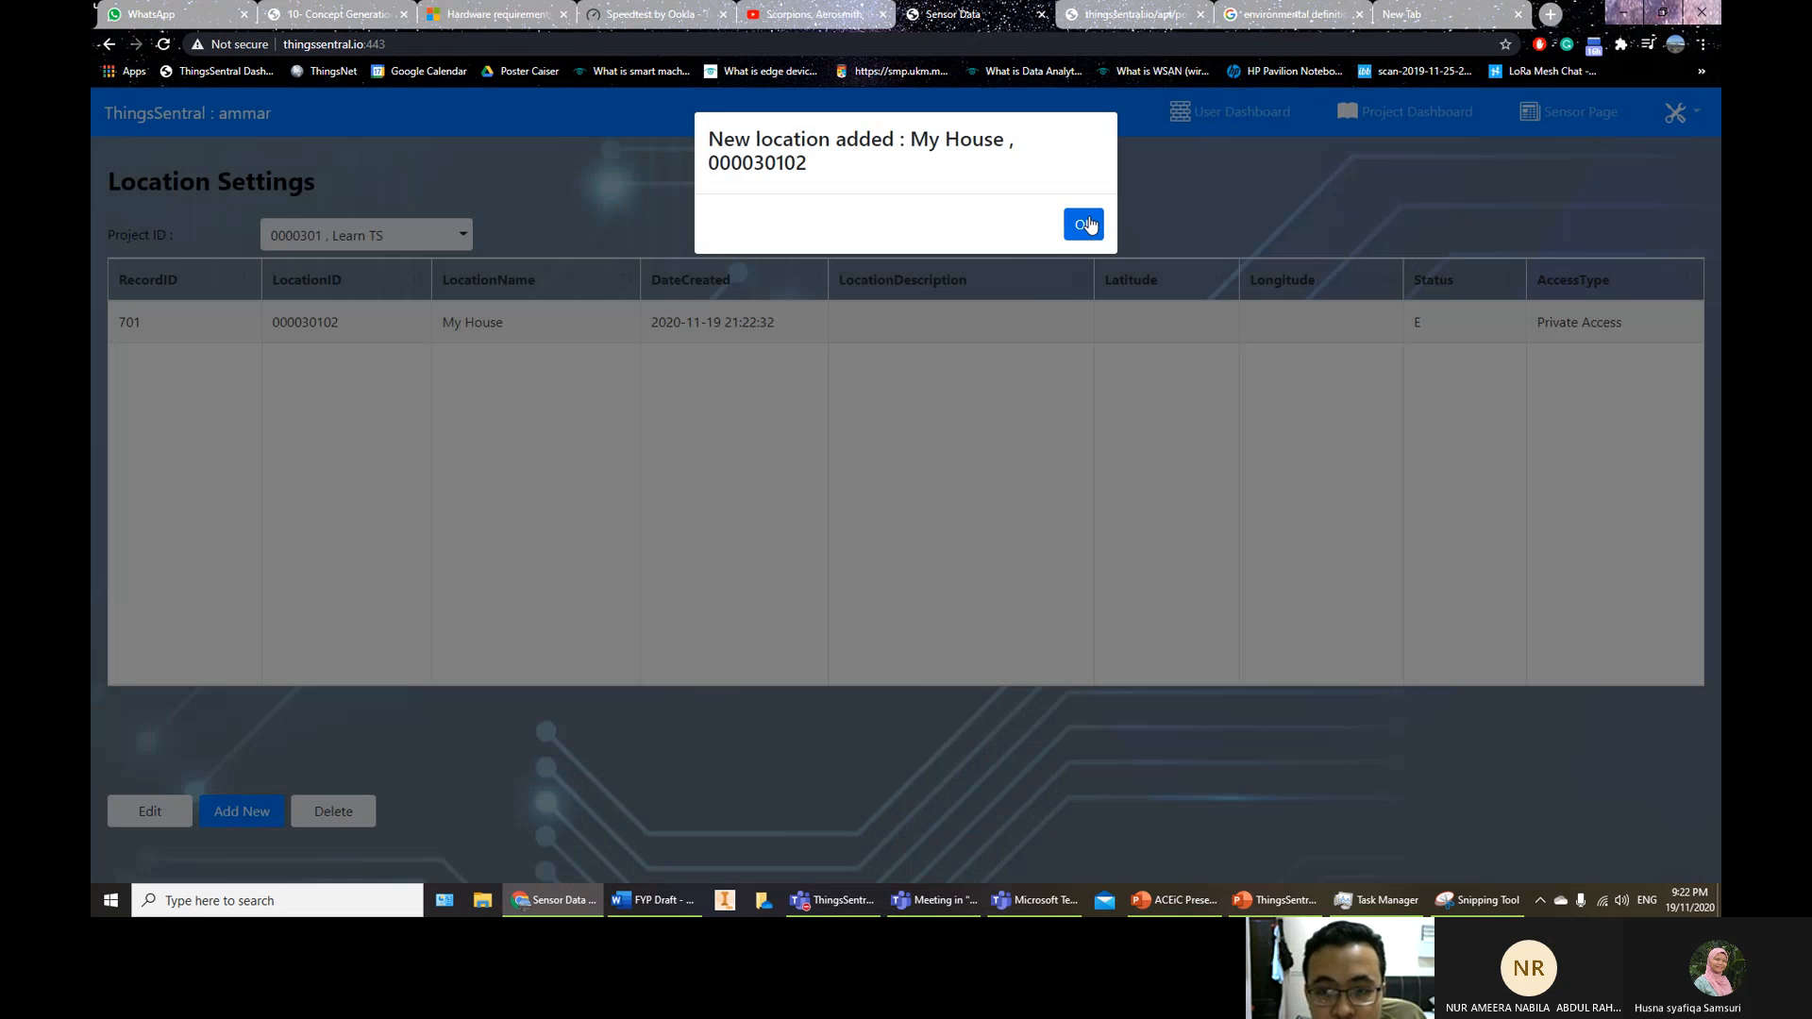
pyautogui.click(1085, 224)
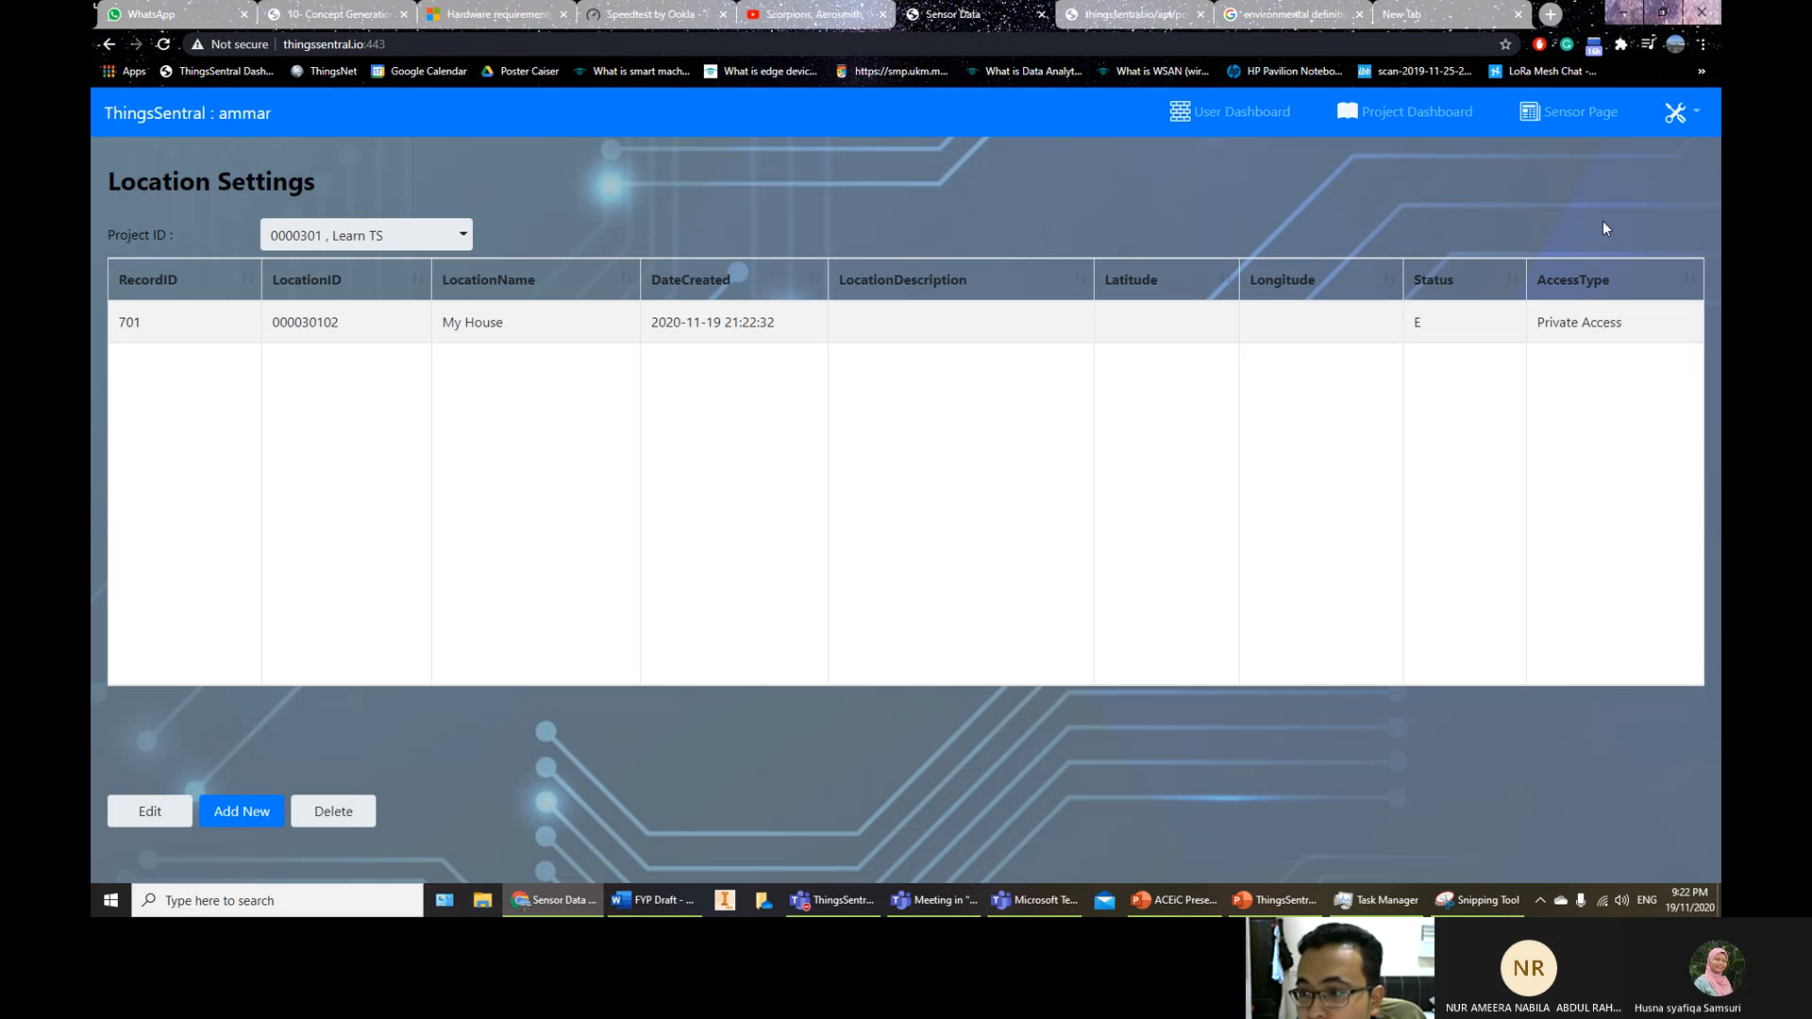
pyautogui.click(1677, 116)
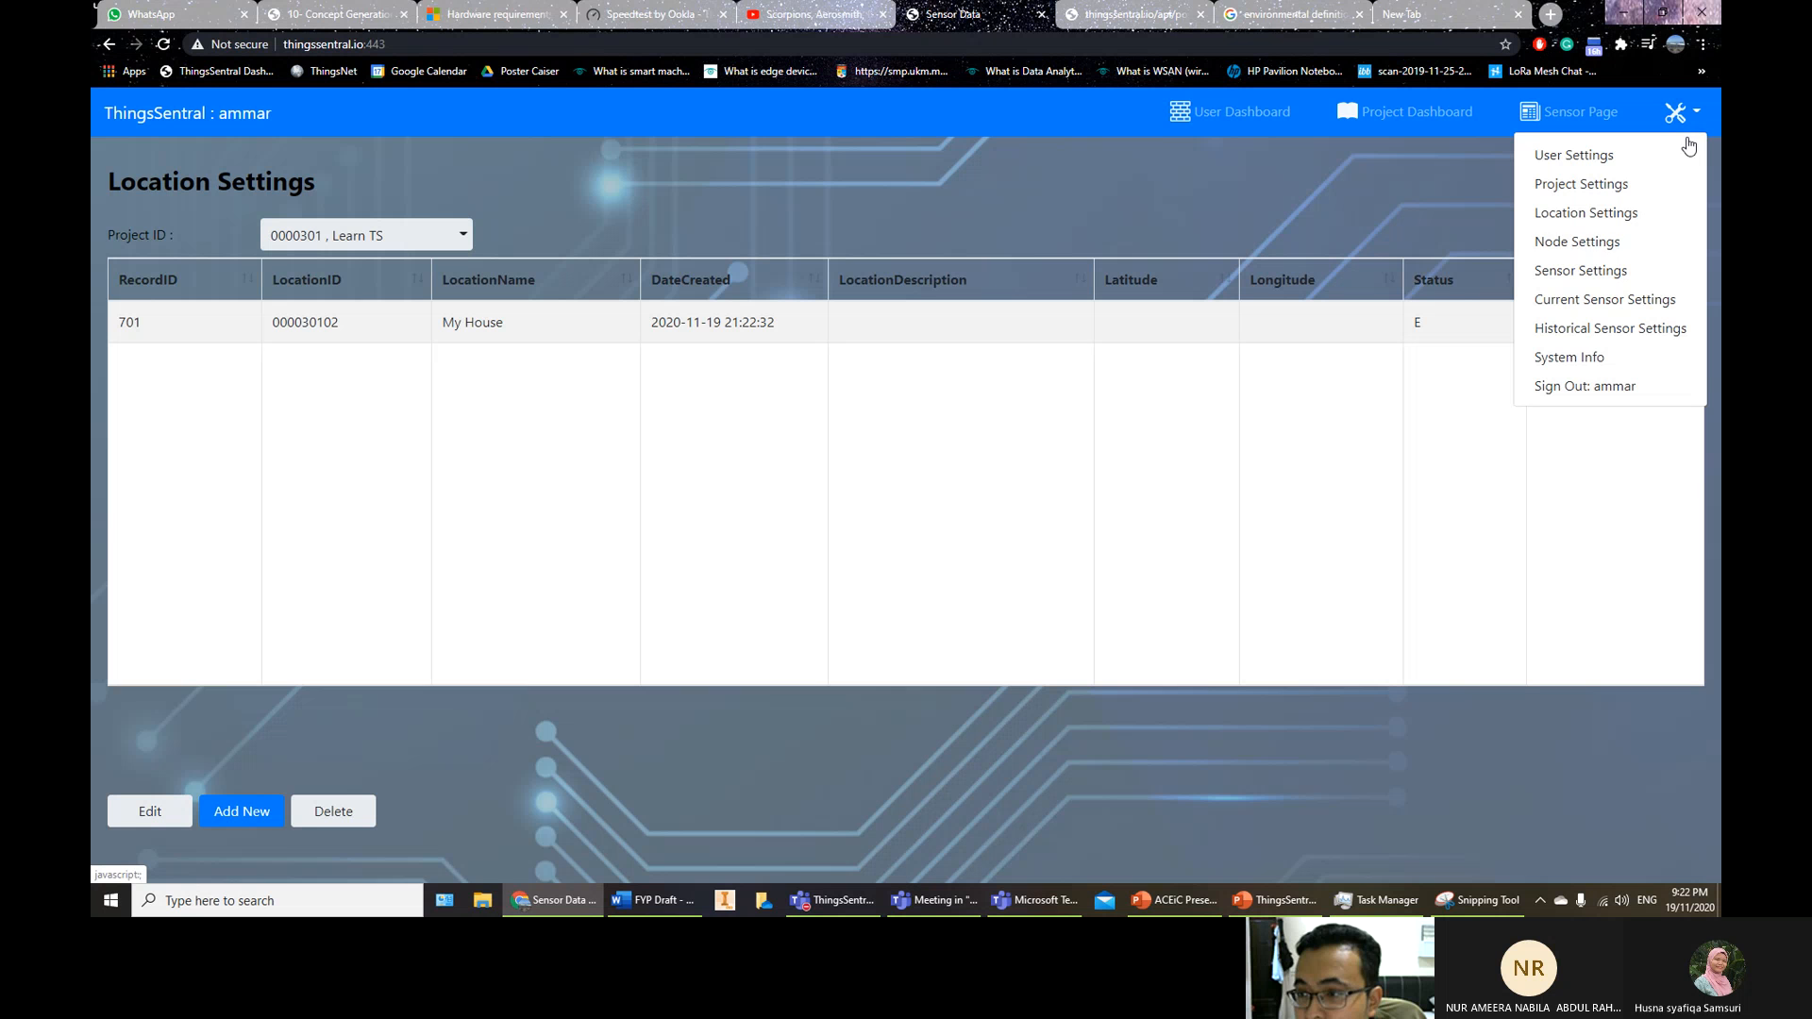
# Open Node Settings and select project Learn TS and location My House
pyautogui.click(1609, 243)
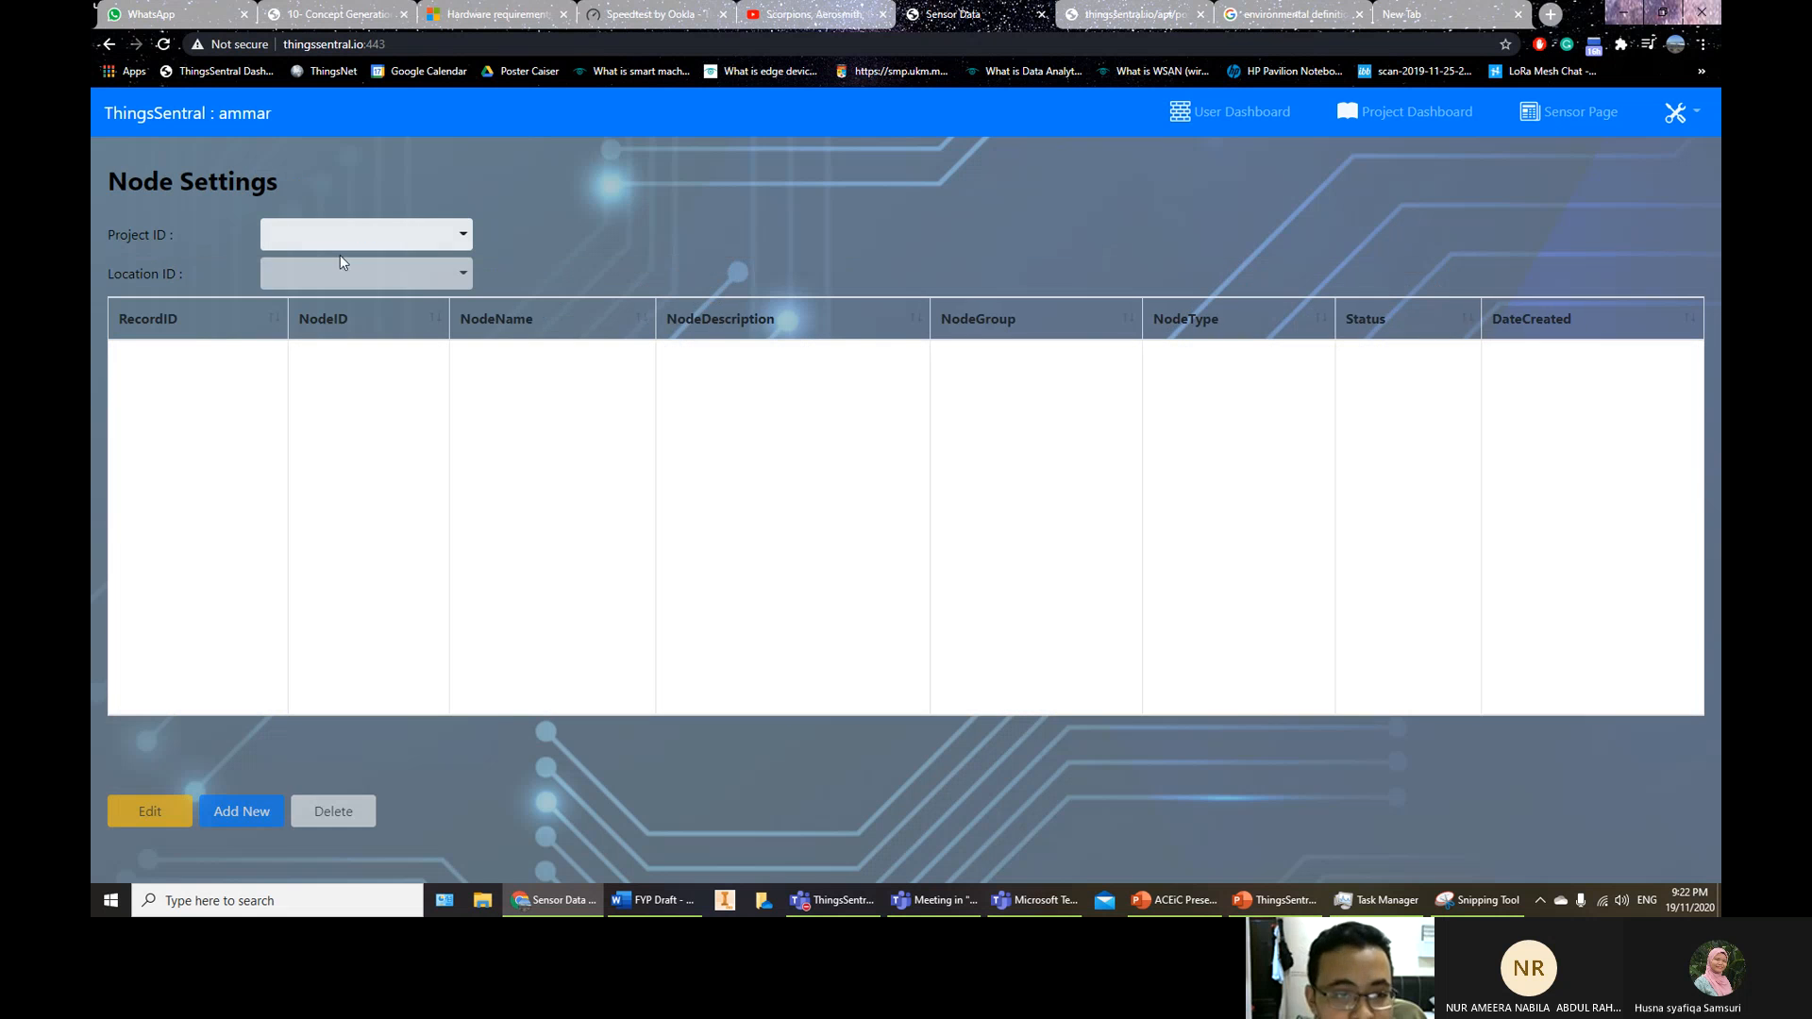
pyautogui.click(344, 241)
pyautogui.click(350, 283)
pyautogui.click(348, 275)
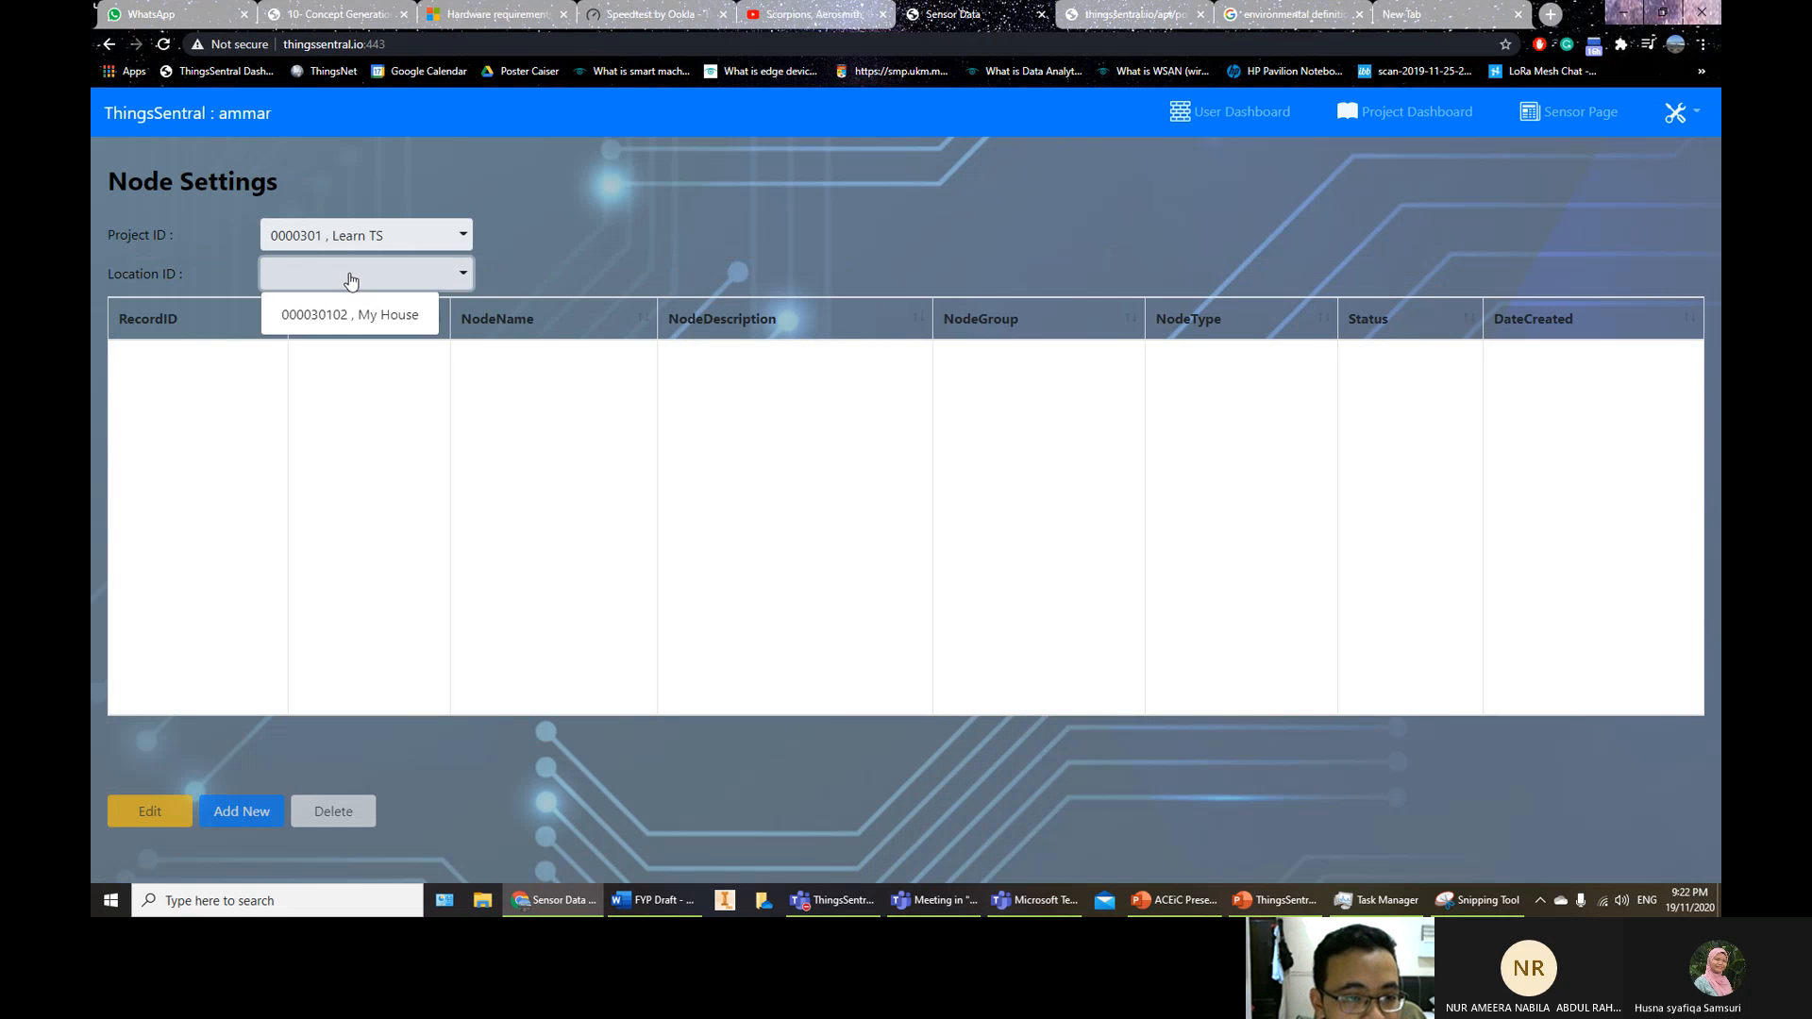
pyautogui.click(349, 319)
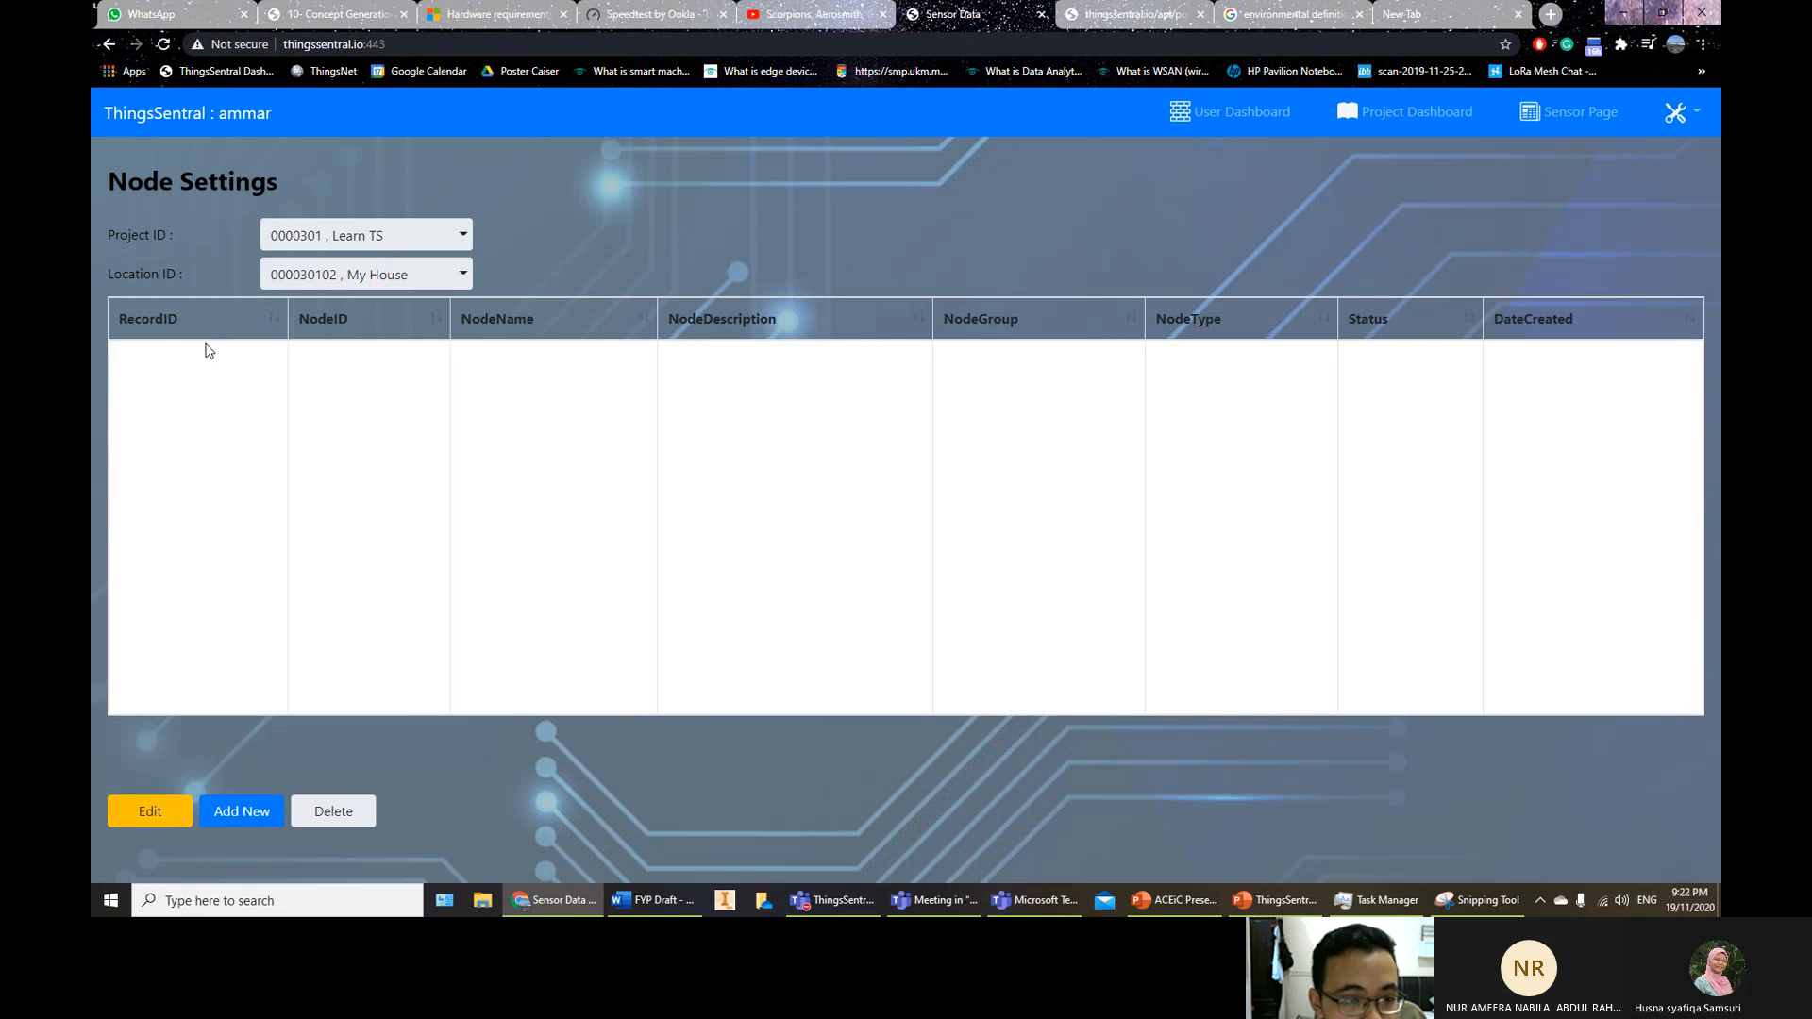
# Try a node with only the description 'My Computer', cancel after the missing-name warning
pyautogui.click(246, 813)
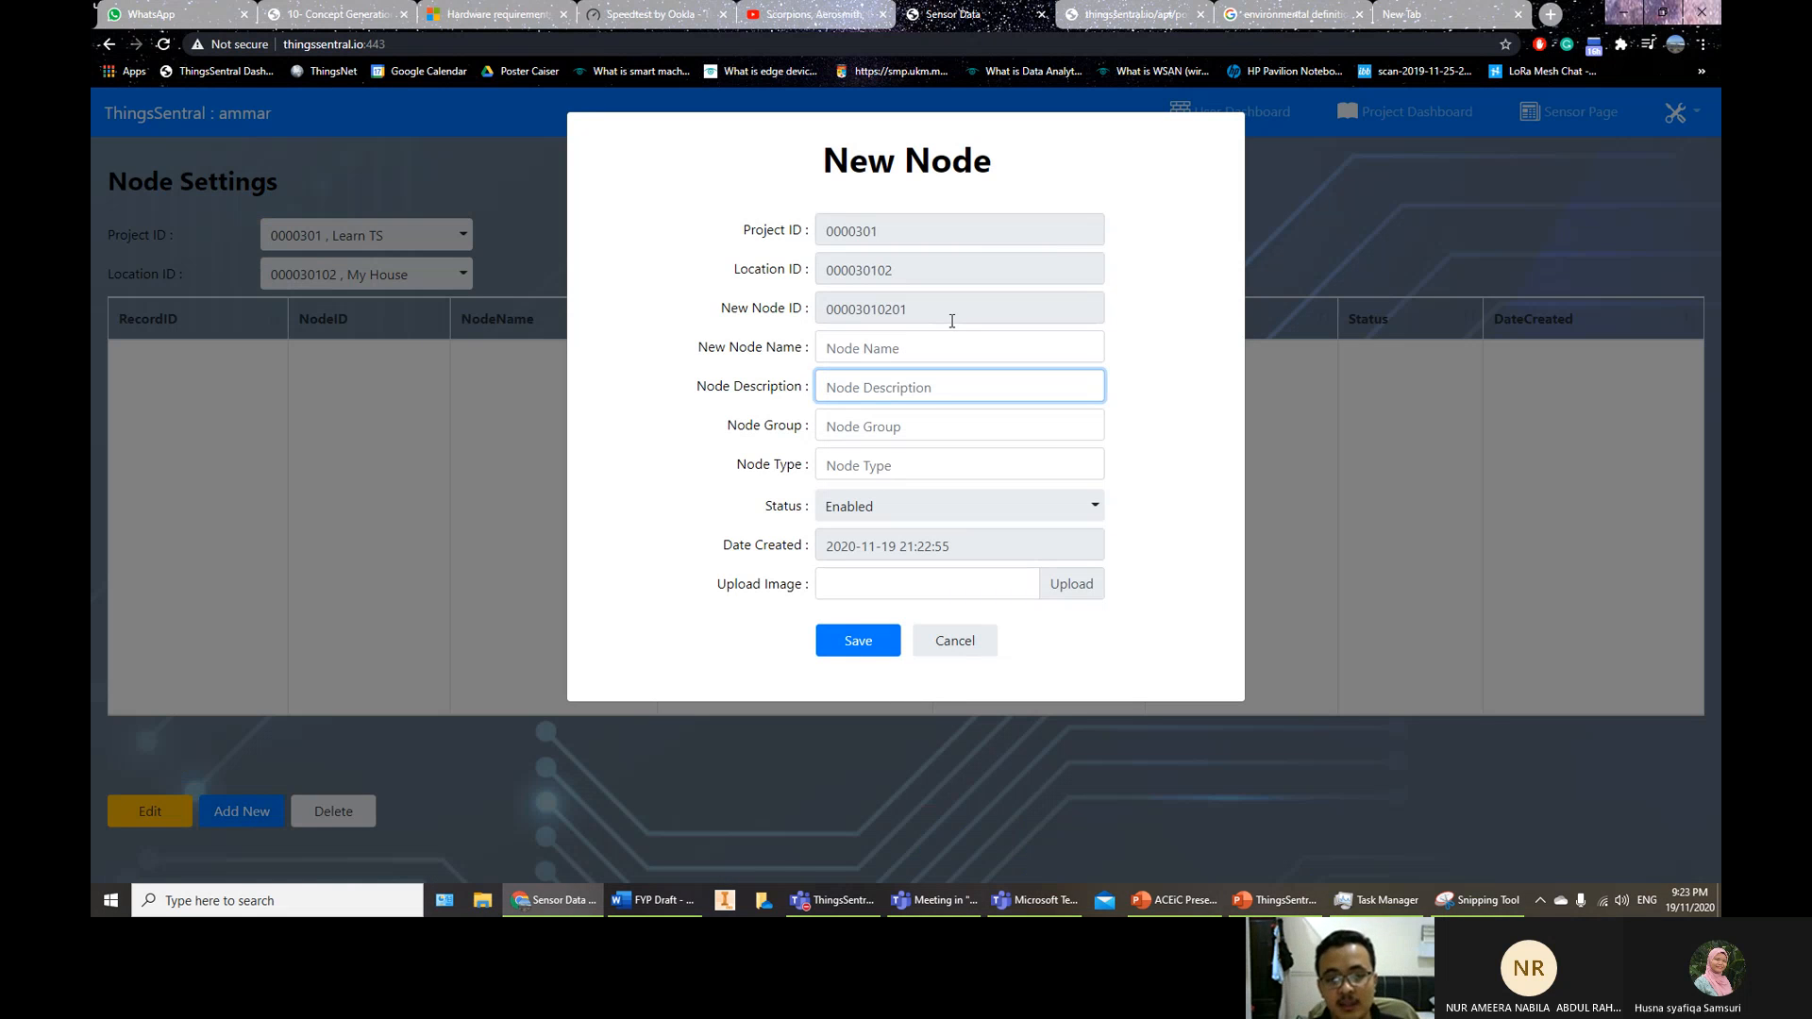
pyautogui.write('My Co')
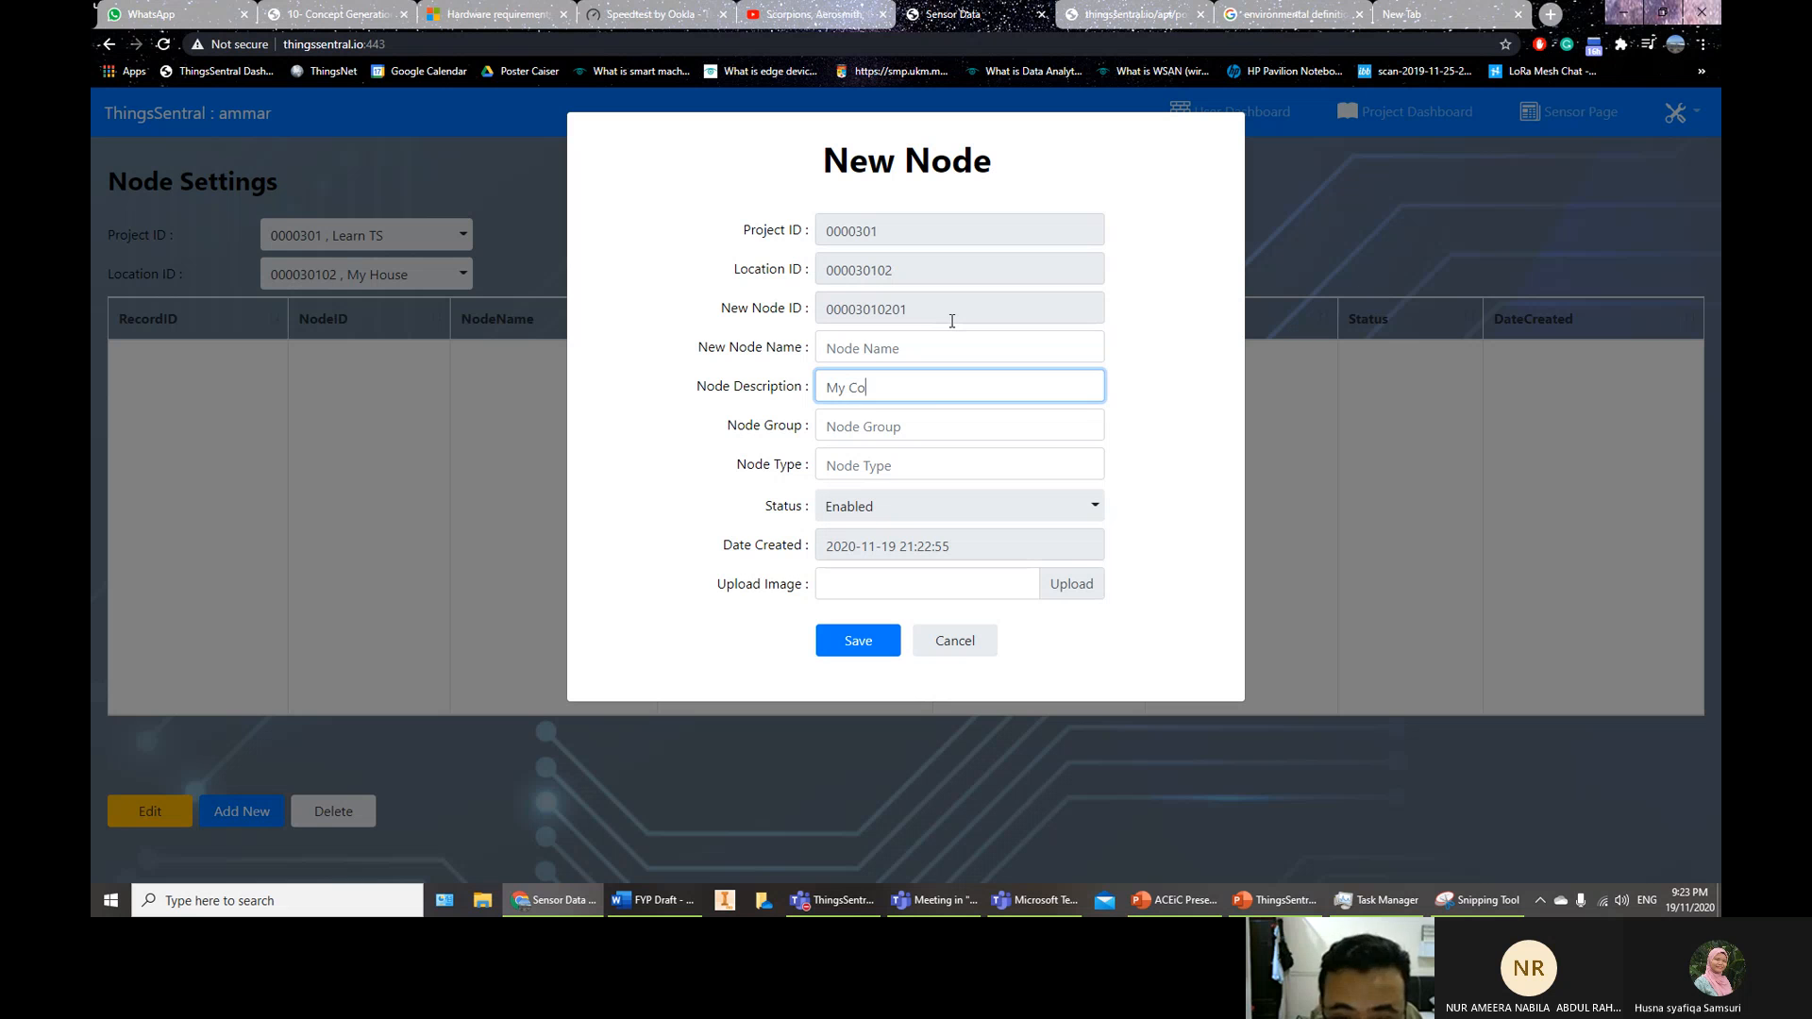
pyautogui.write('mputer')
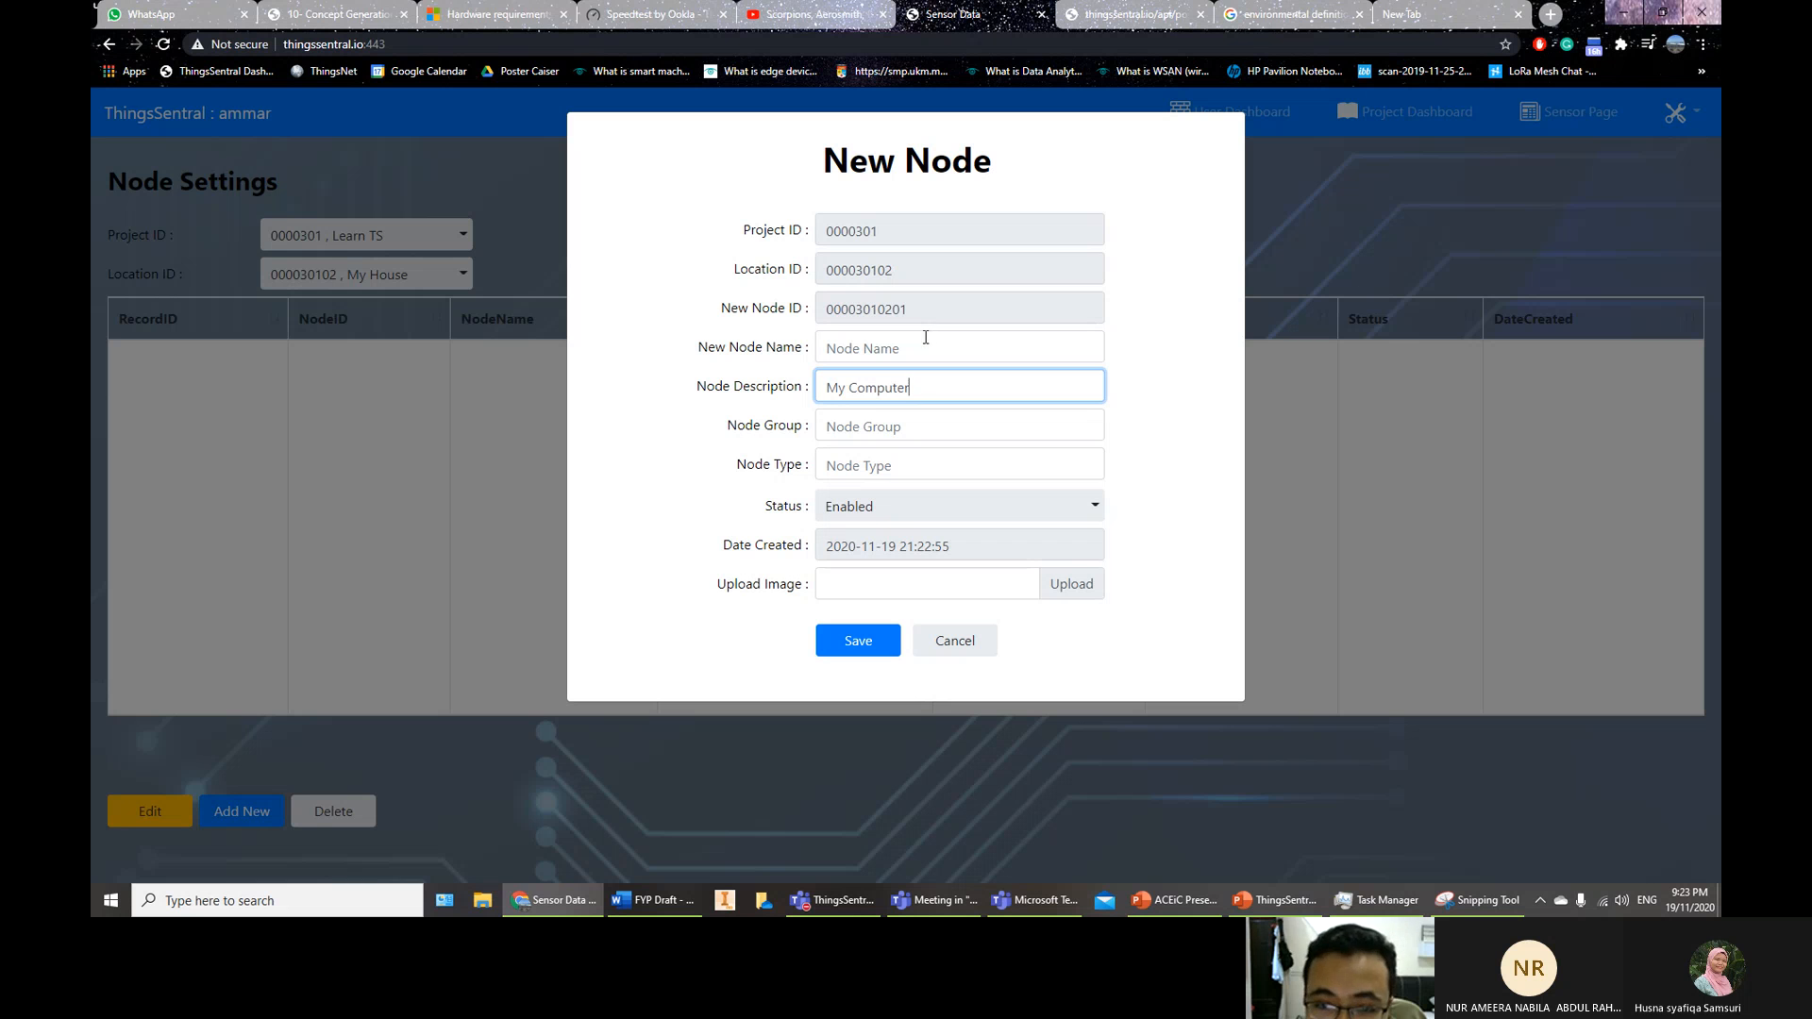
pyautogui.moveTo(922, 385); pyautogui.dragTo(757, 385)
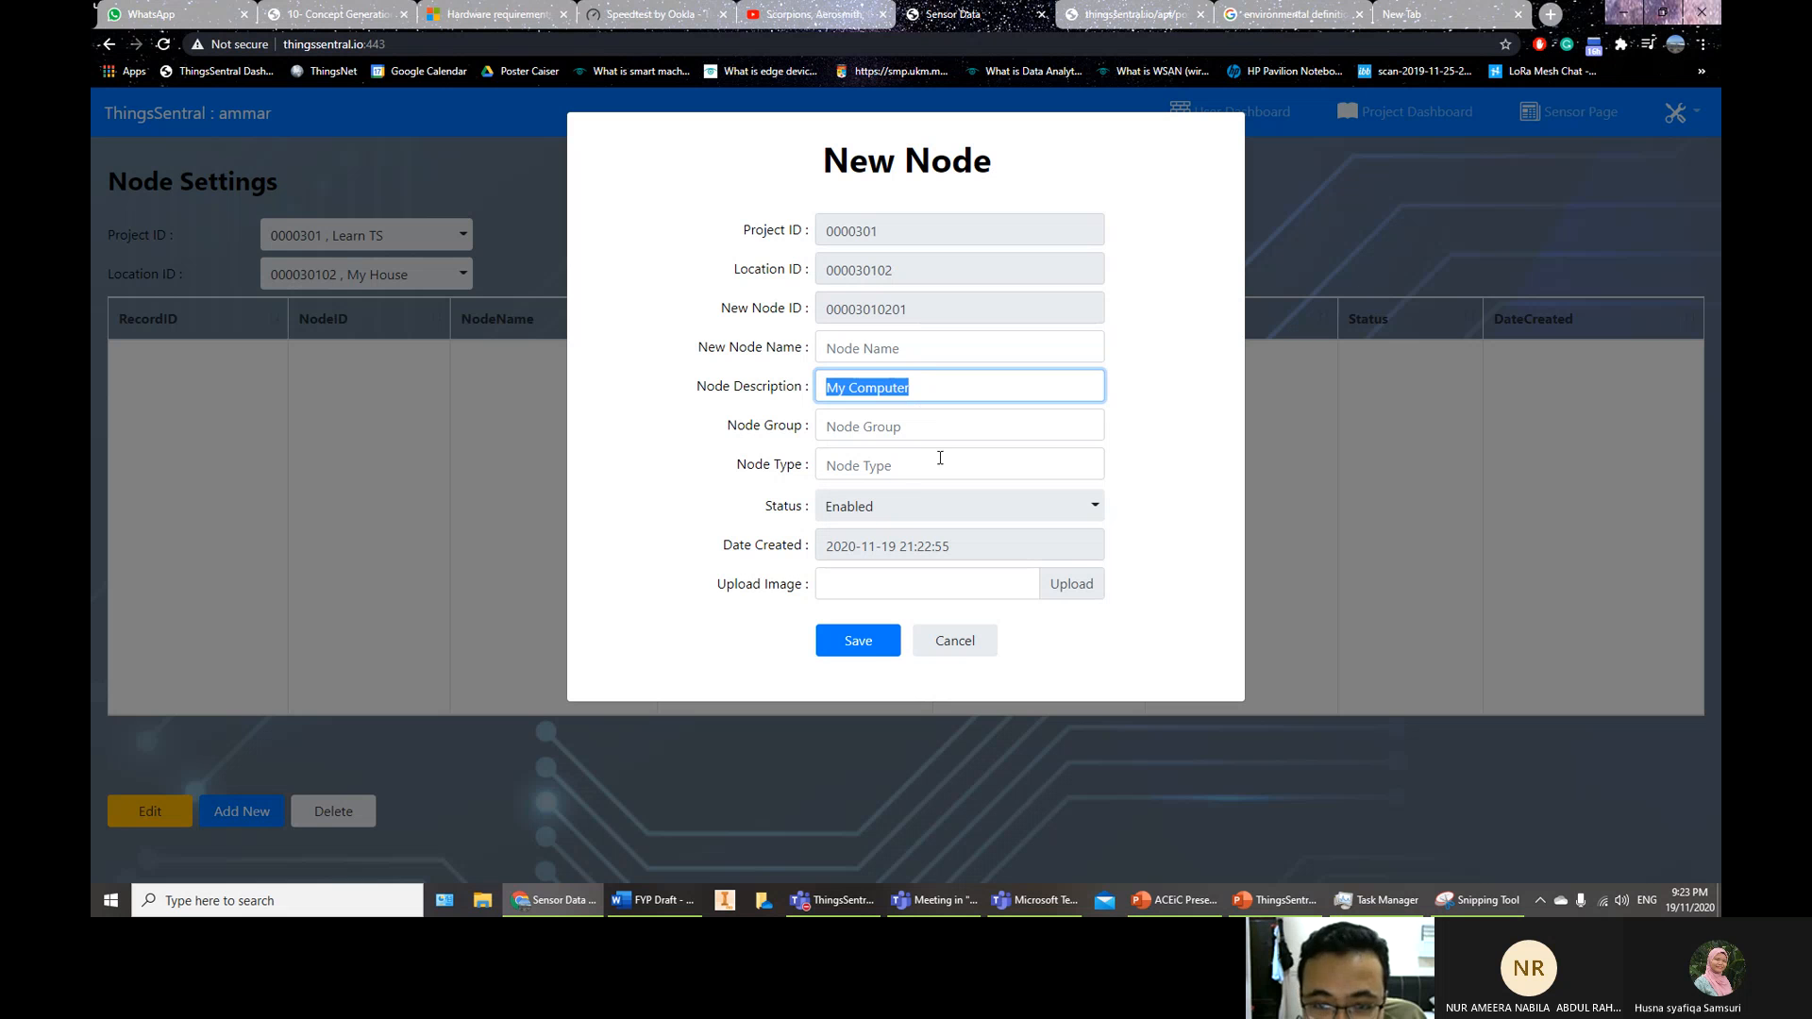
pyautogui.click(874, 645)
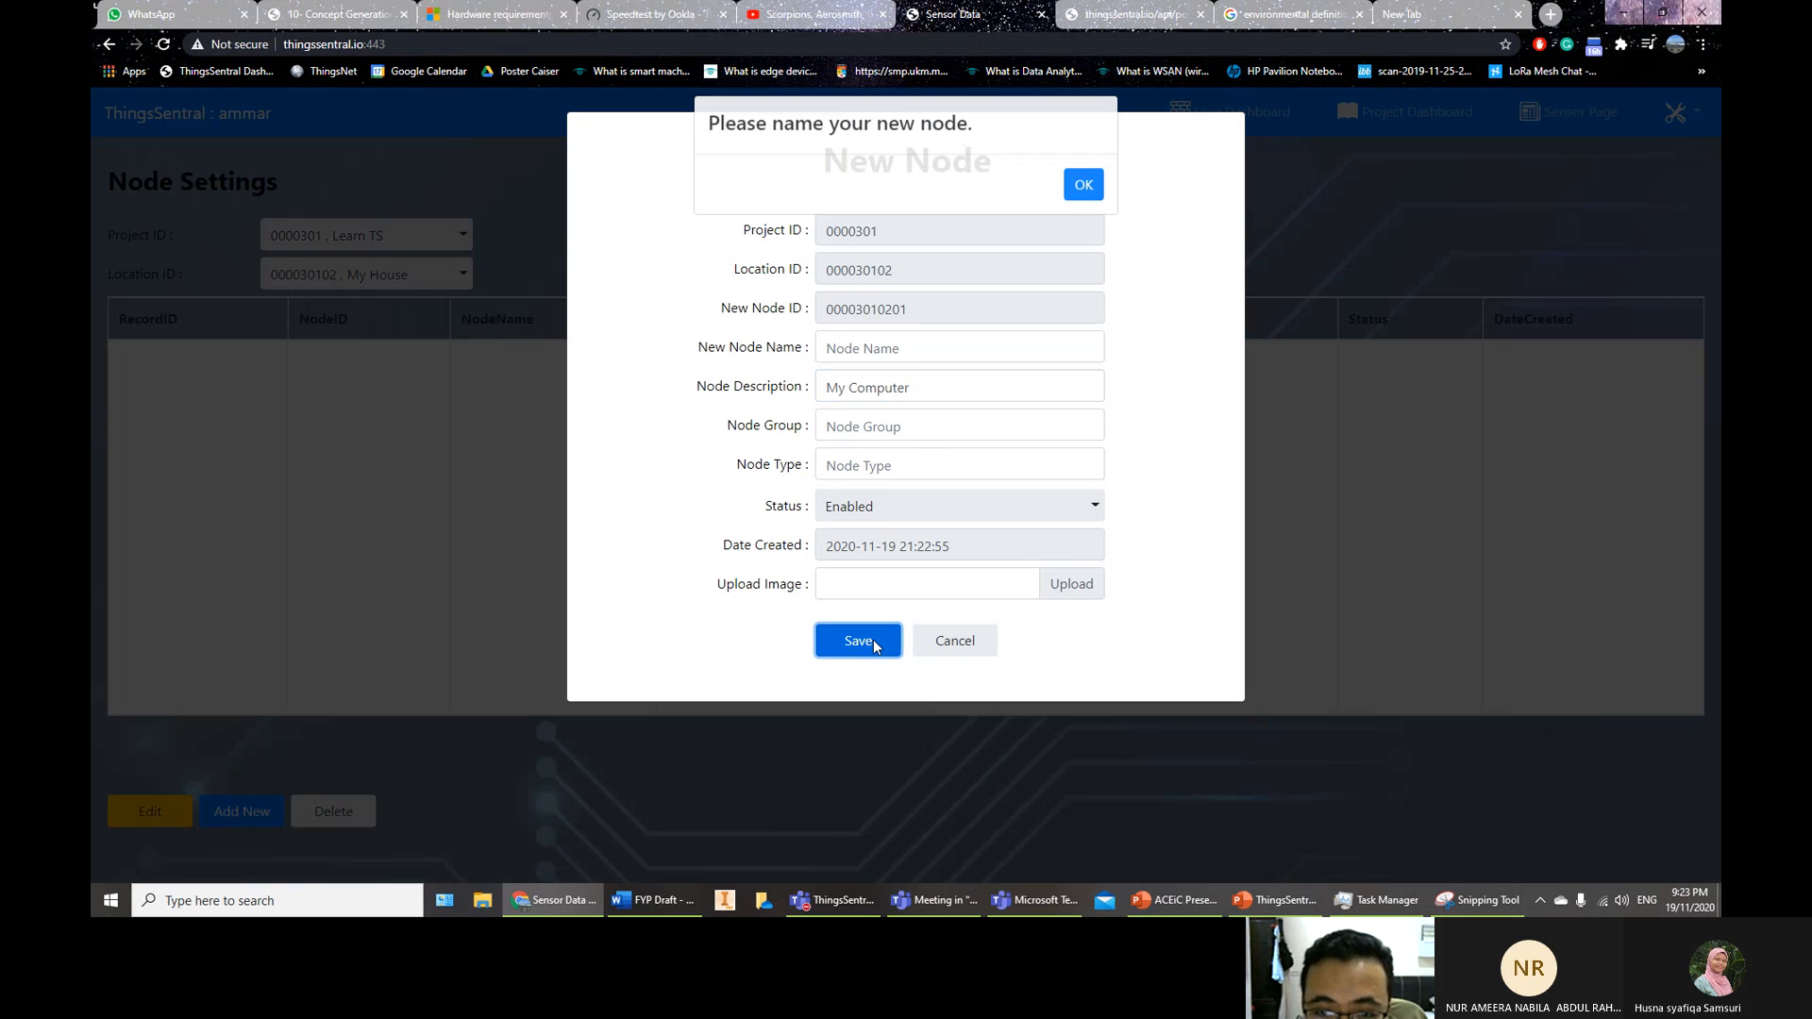
pyautogui.click(1086, 202)
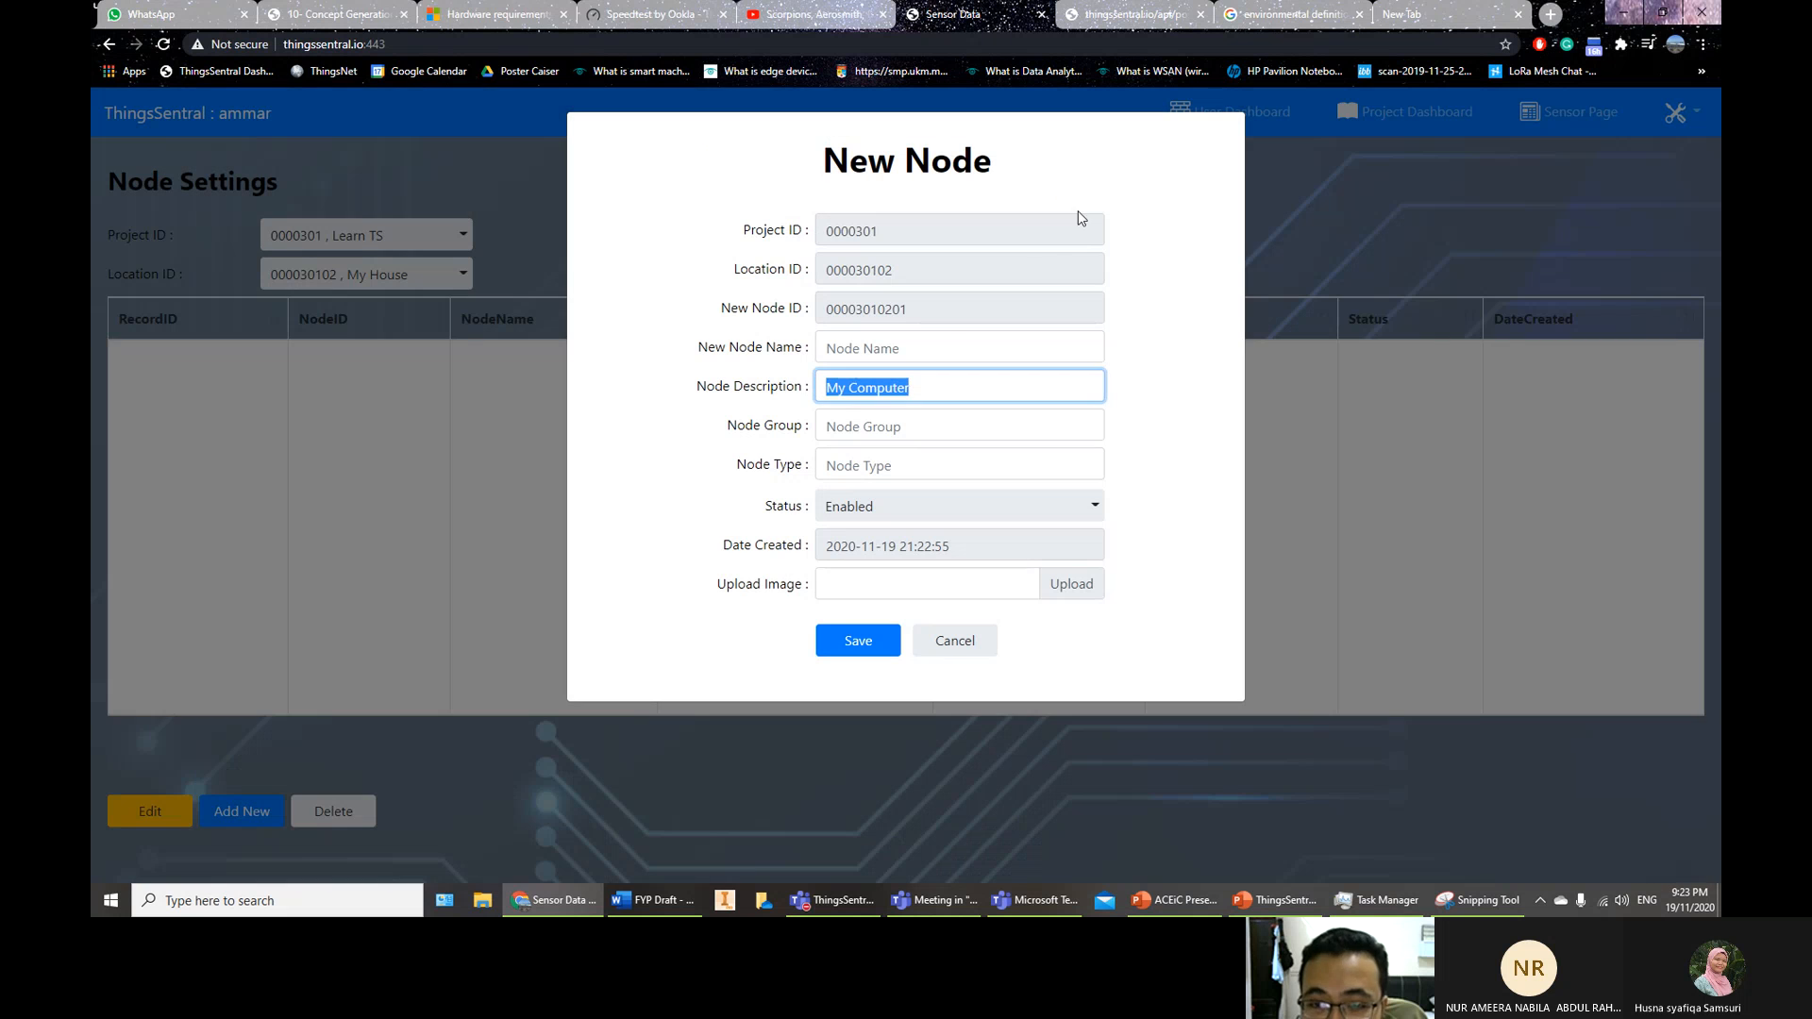
pyautogui.click(955, 647)
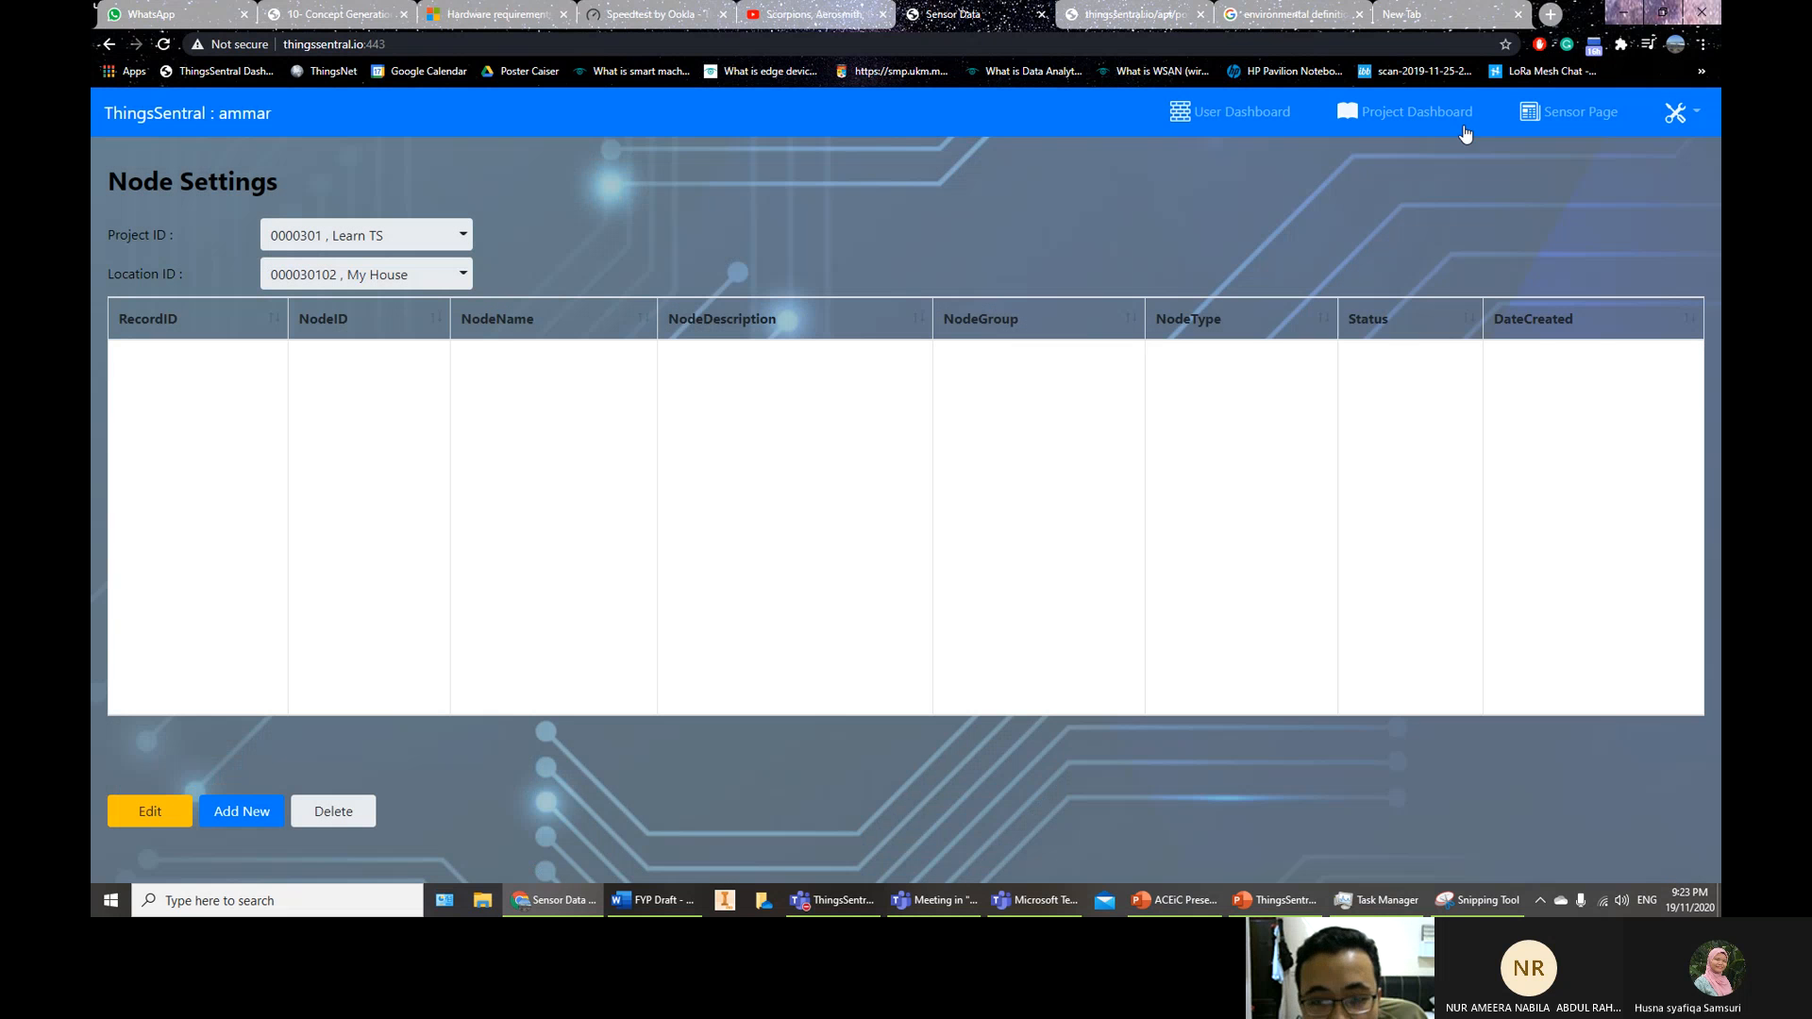
pyautogui.click(1673, 113)
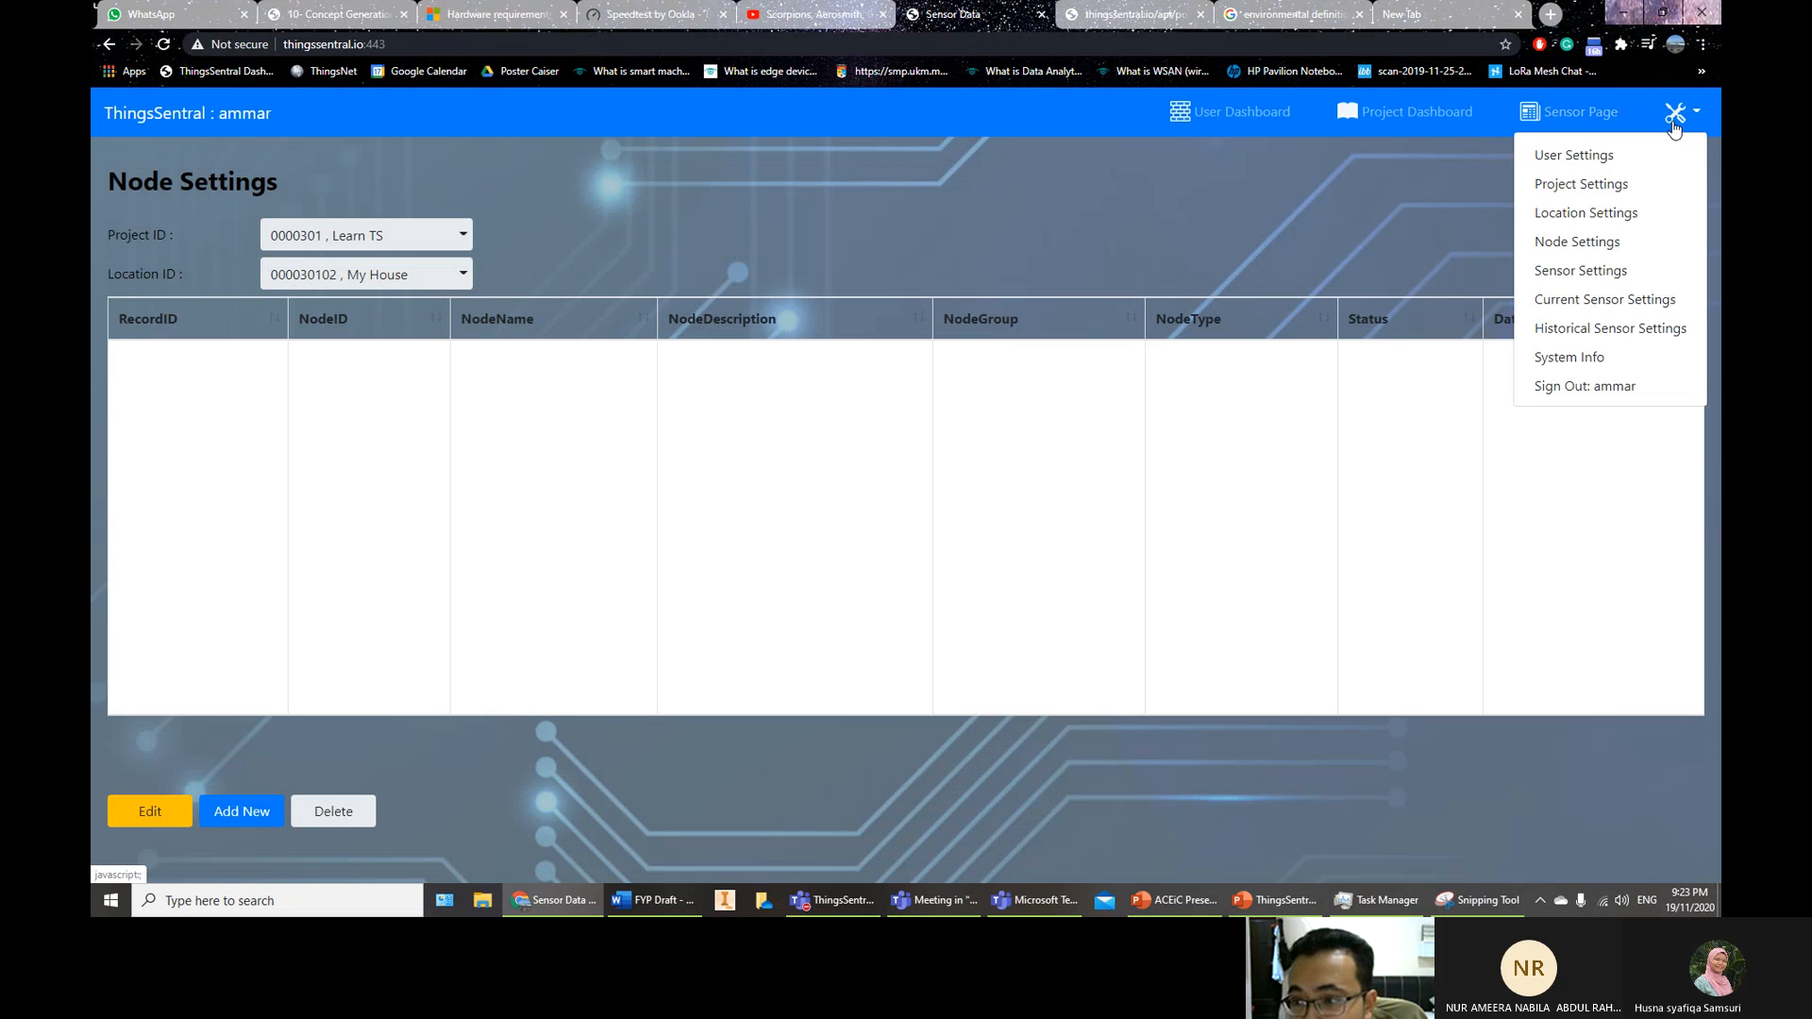
pyautogui.click(1562, 267)
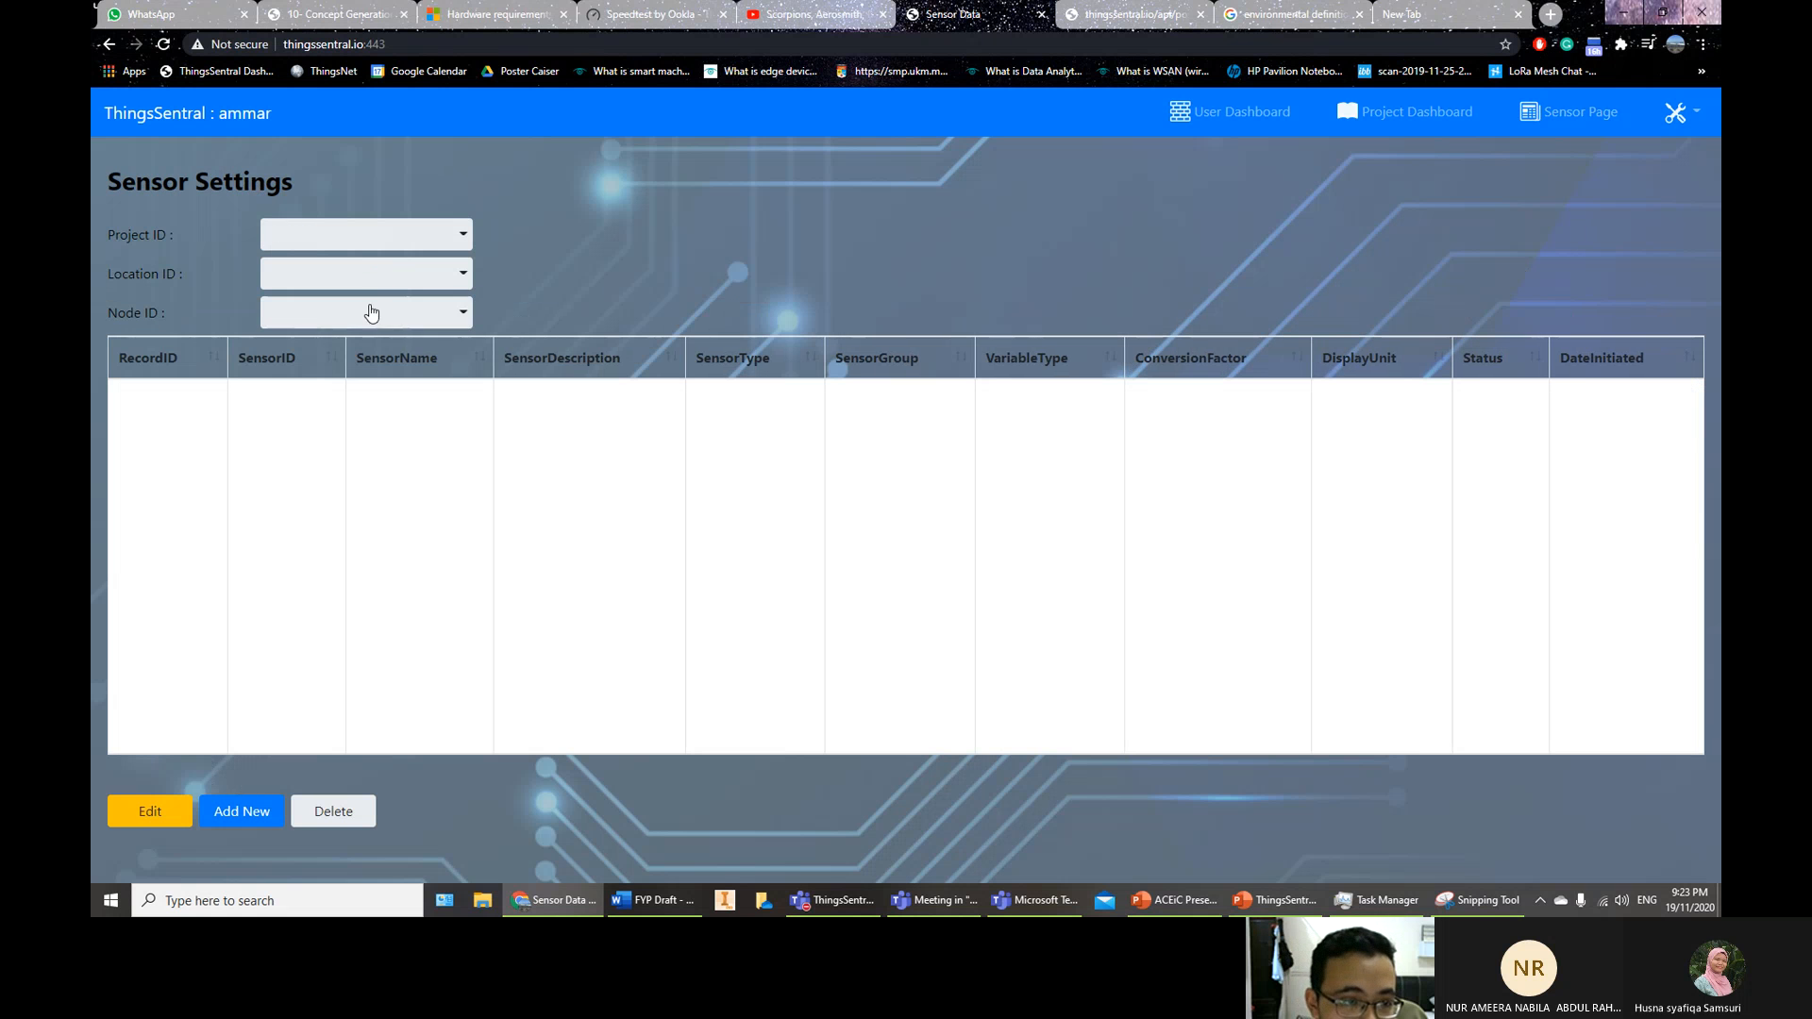
# In Sensor Settings, select Learn TS, My House and Empty NodeID, then dismiss the create-node warning
pyautogui.click(372, 242)
pyautogui.click(373, 275)
pyautogui.click(377, 278)
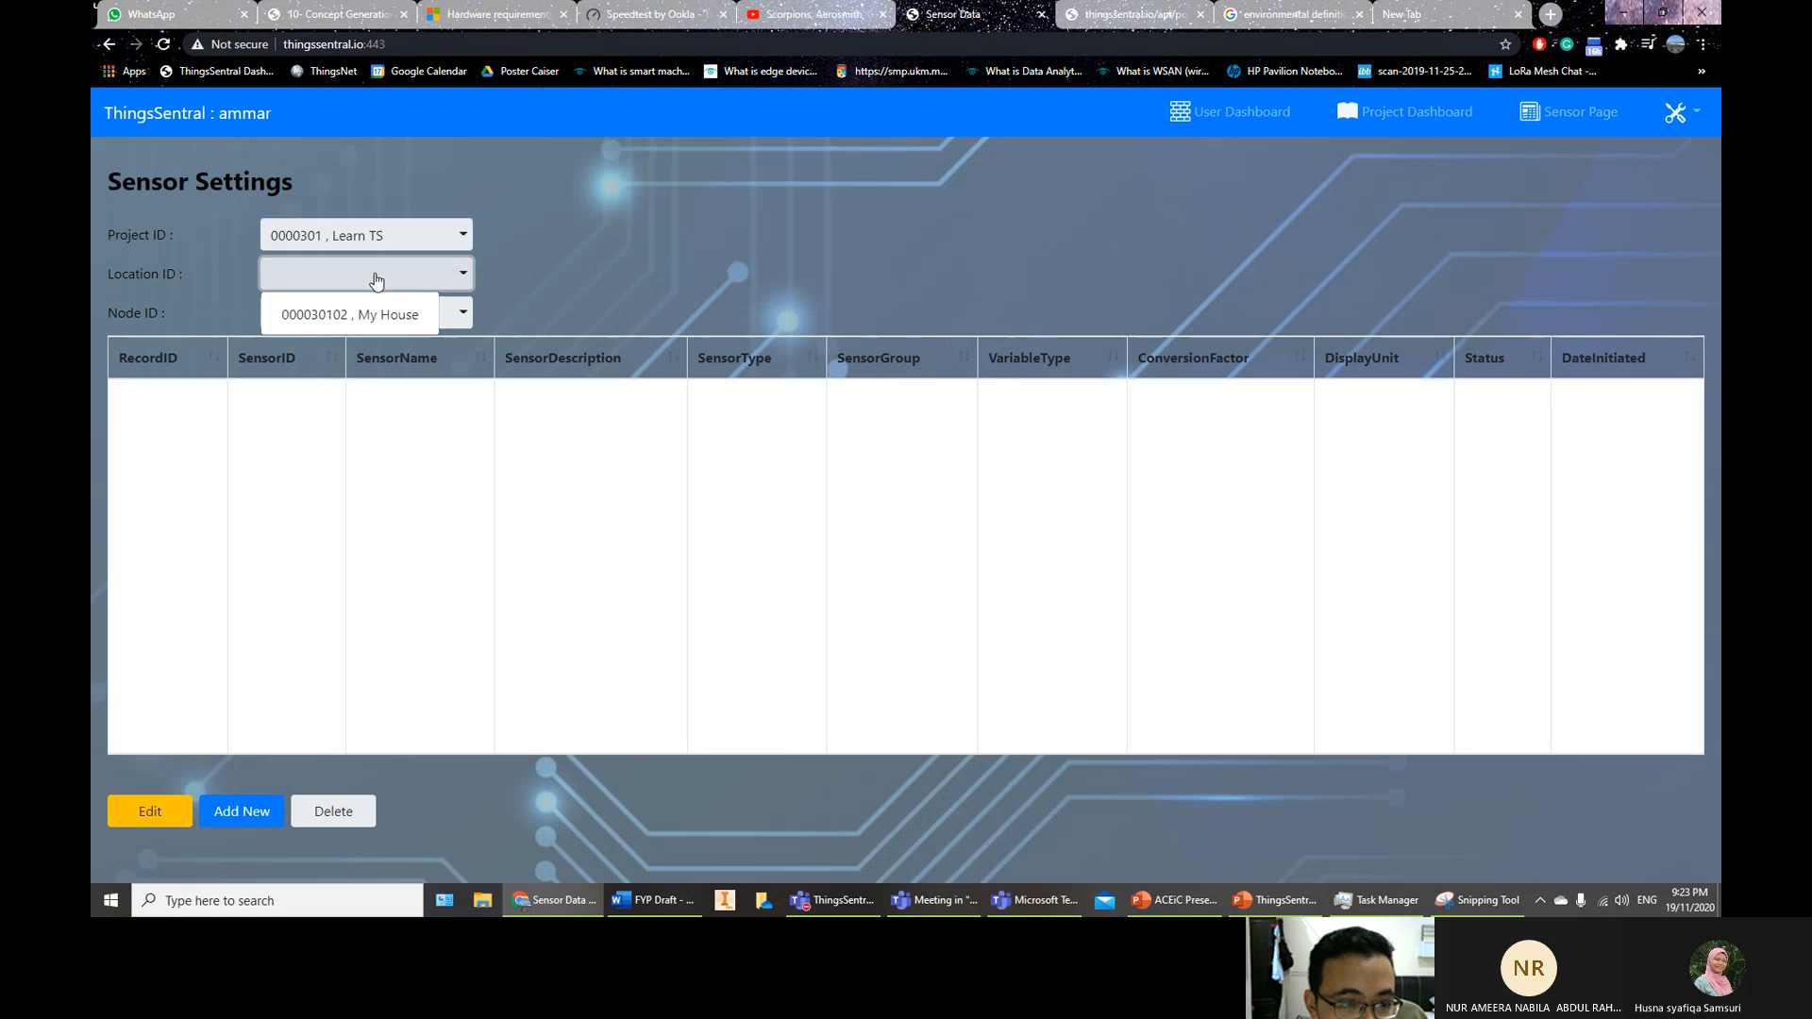
pyautogui.click(371, 316)
pyautogui.click(378, 313)
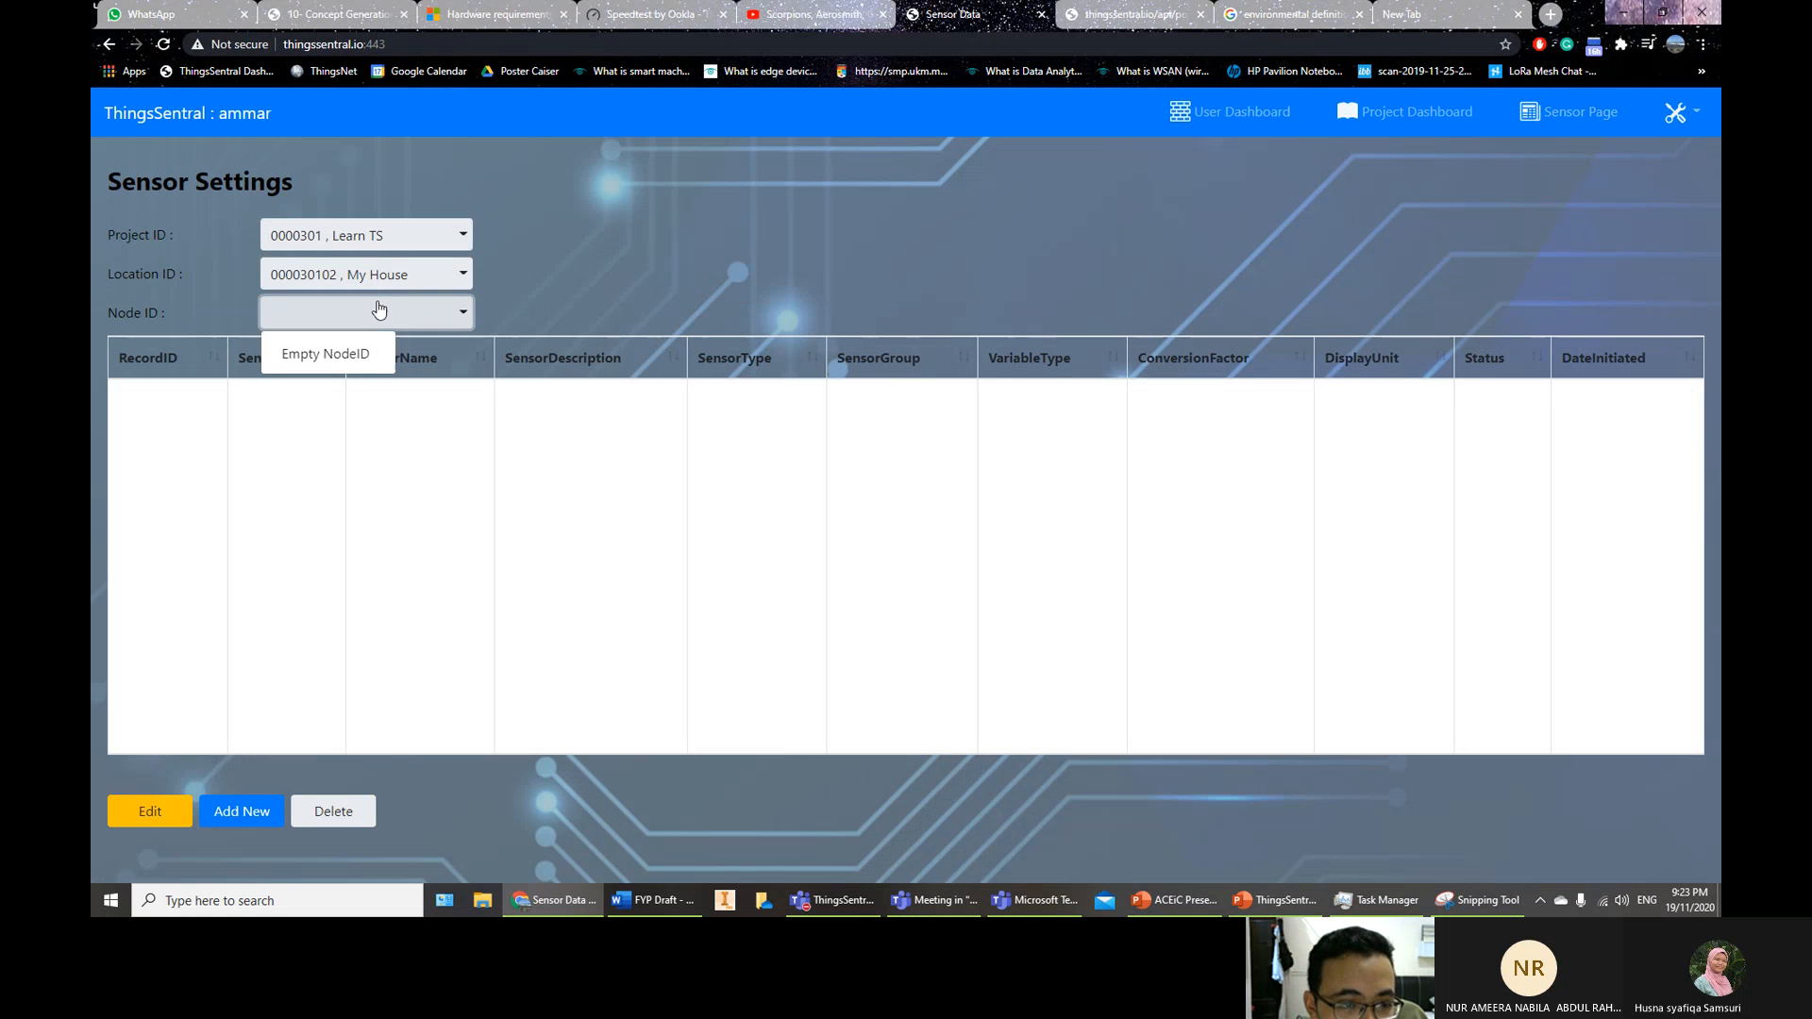
pyautogui.click(345, 361)
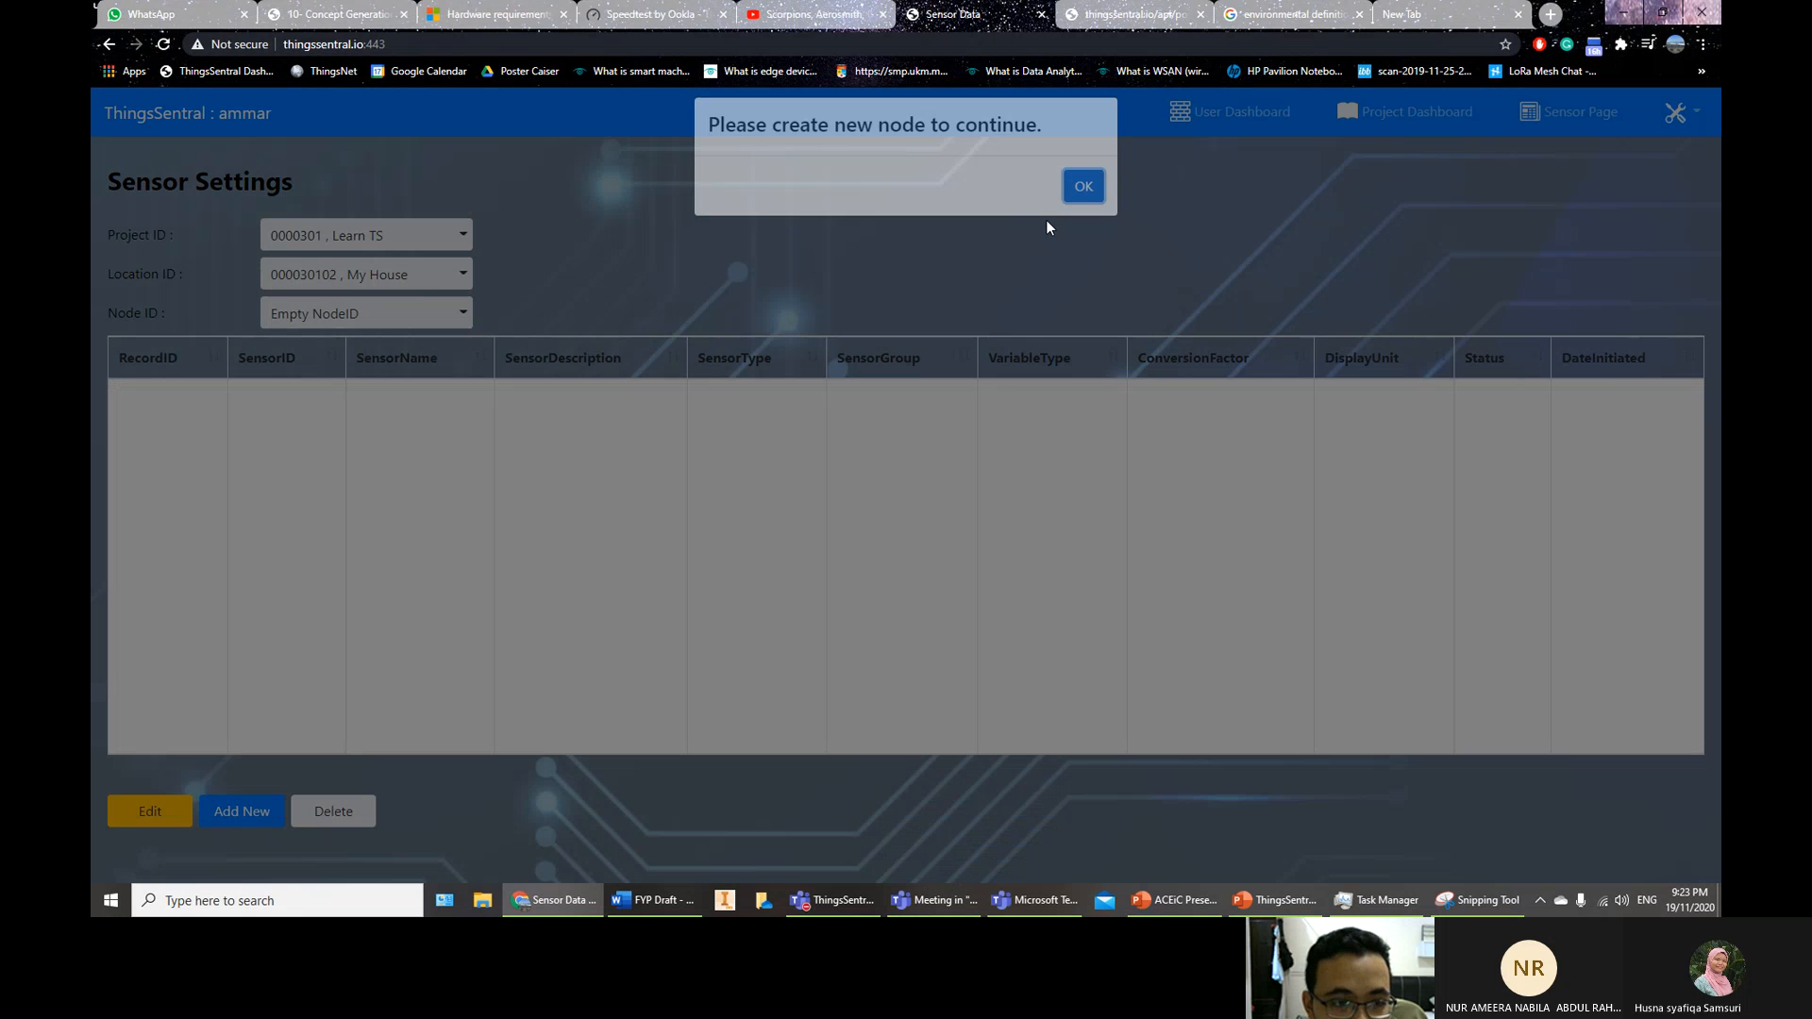
pyautogui.click(1084, 186)
# Return to Node Settings and open the project list
pyautogui.click(1685, 113)
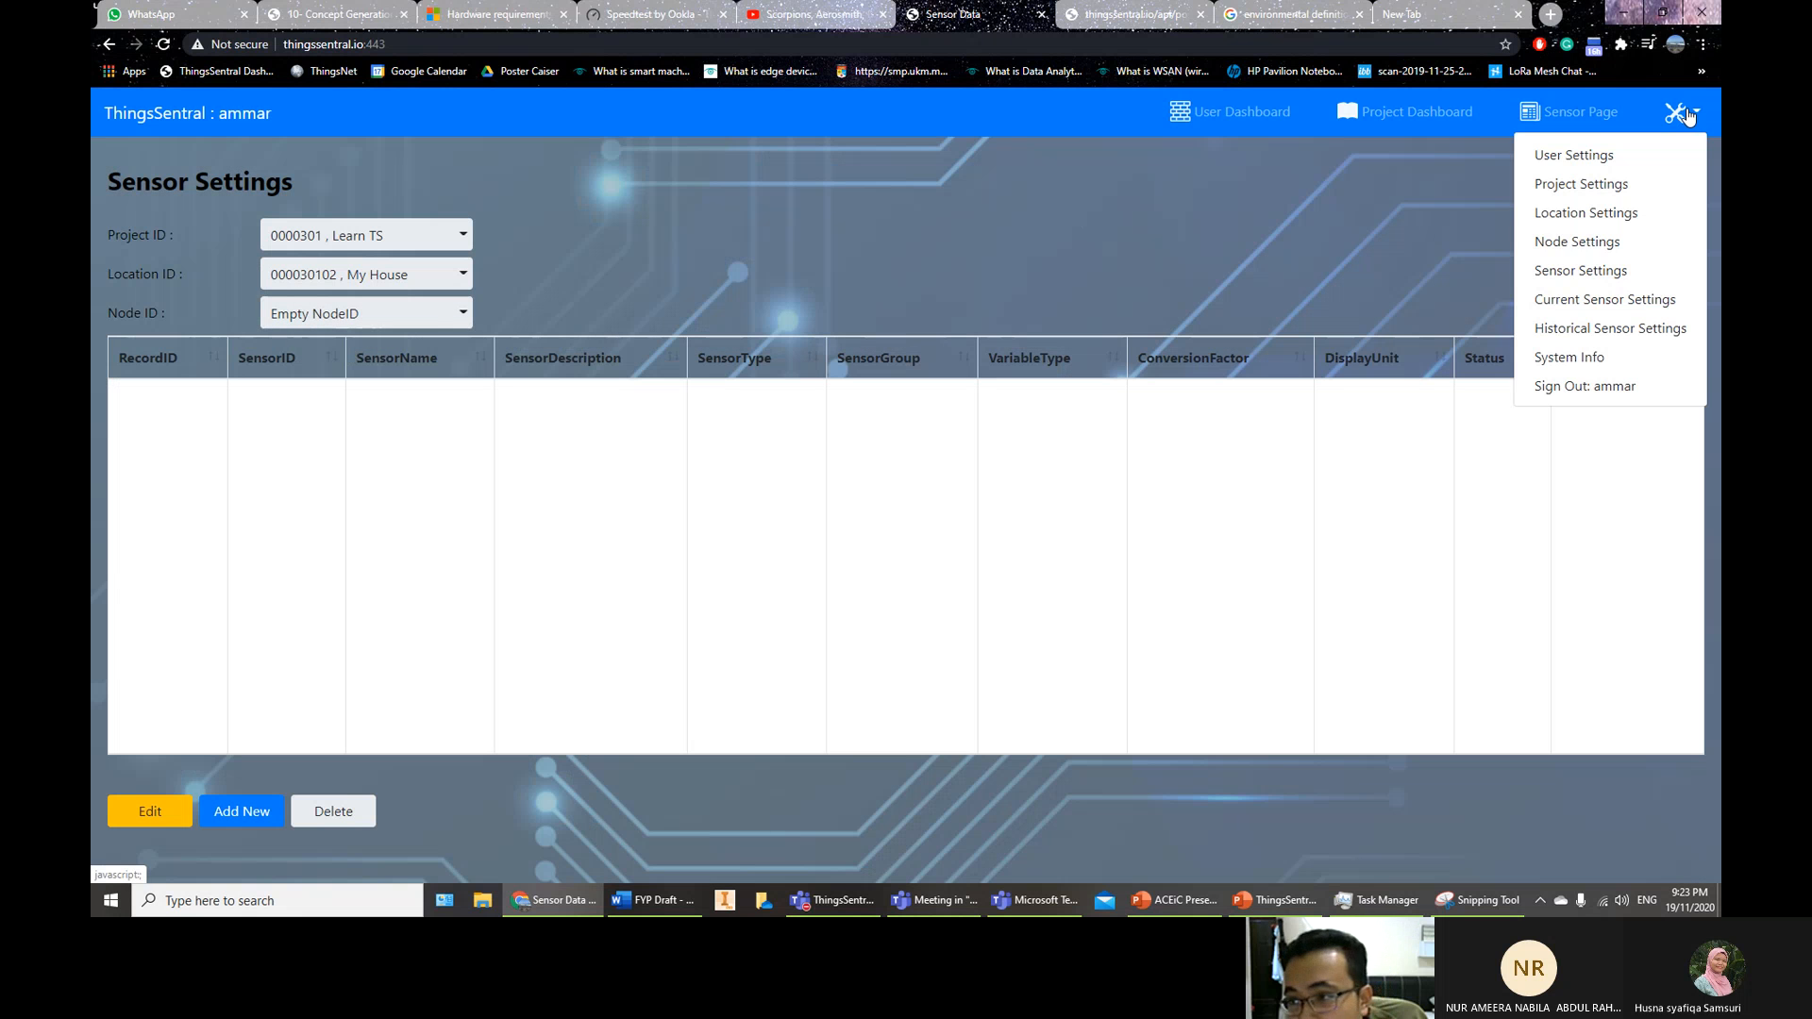
pyautogui.click(1598, 251)
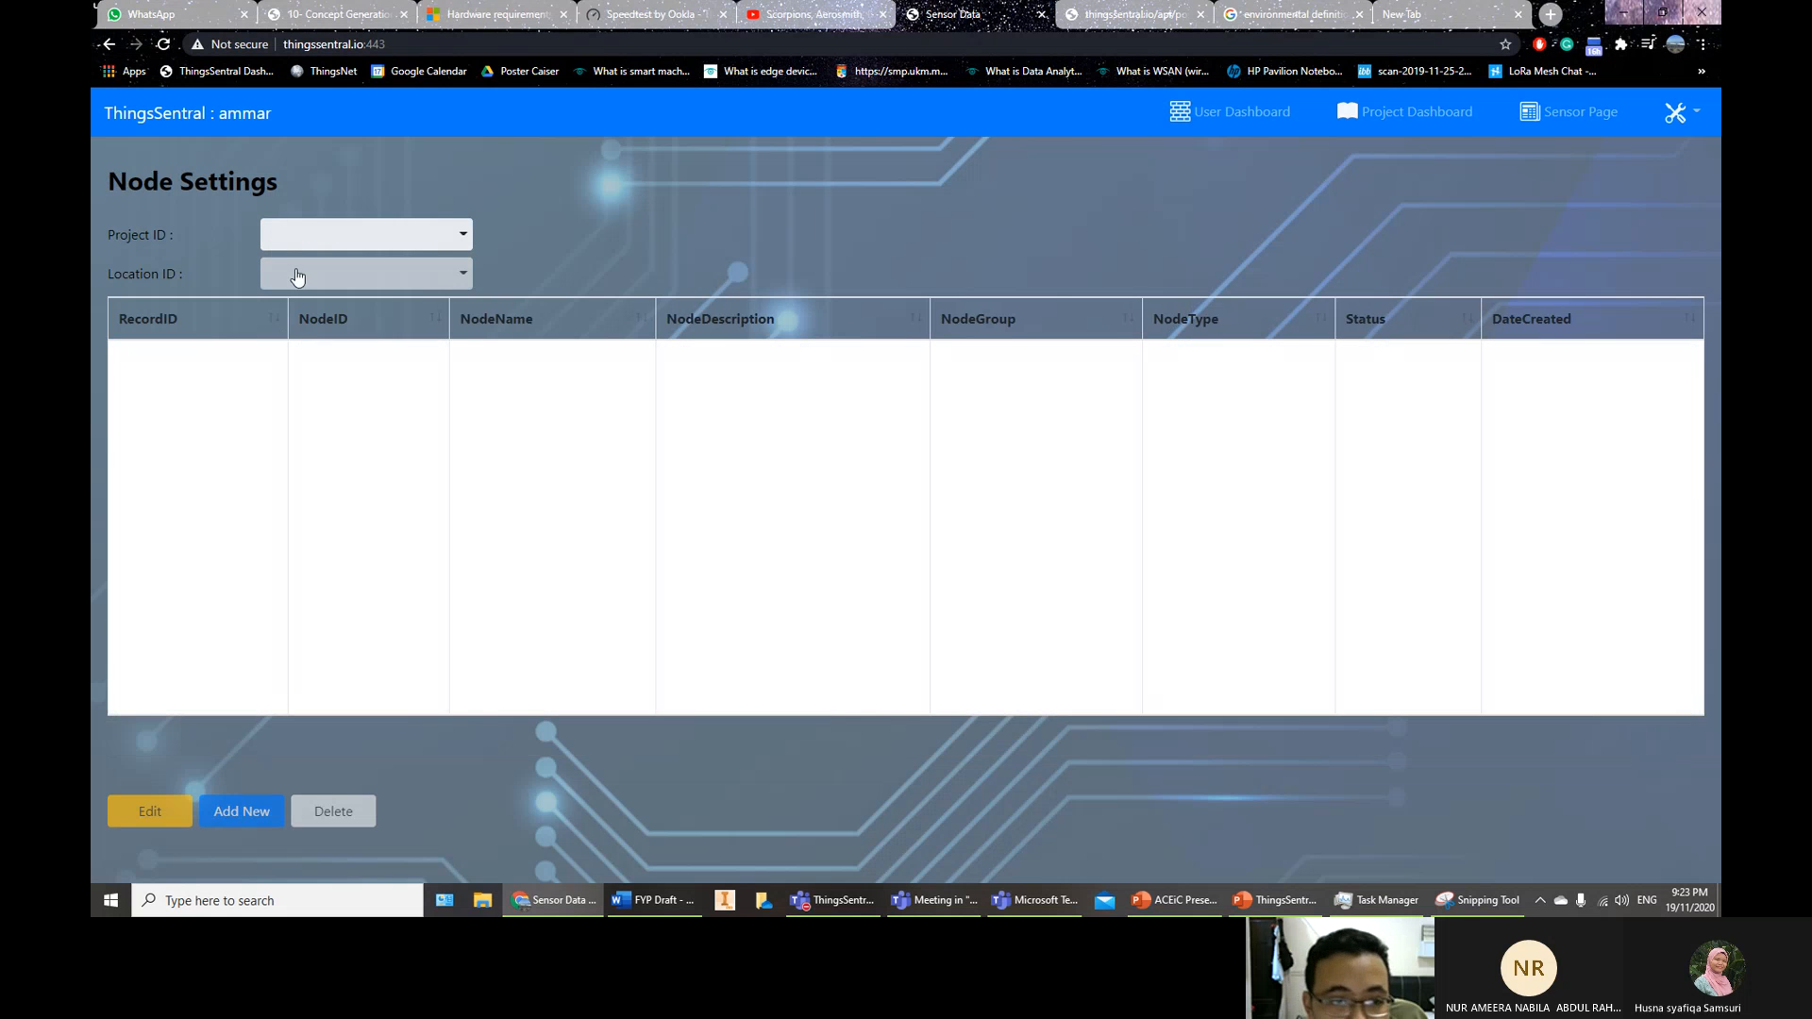
pyautogui.click(377, 234)
# Add a node named 'My Compuer' under Learn TS / My House
pyautogui.click(353, 275)
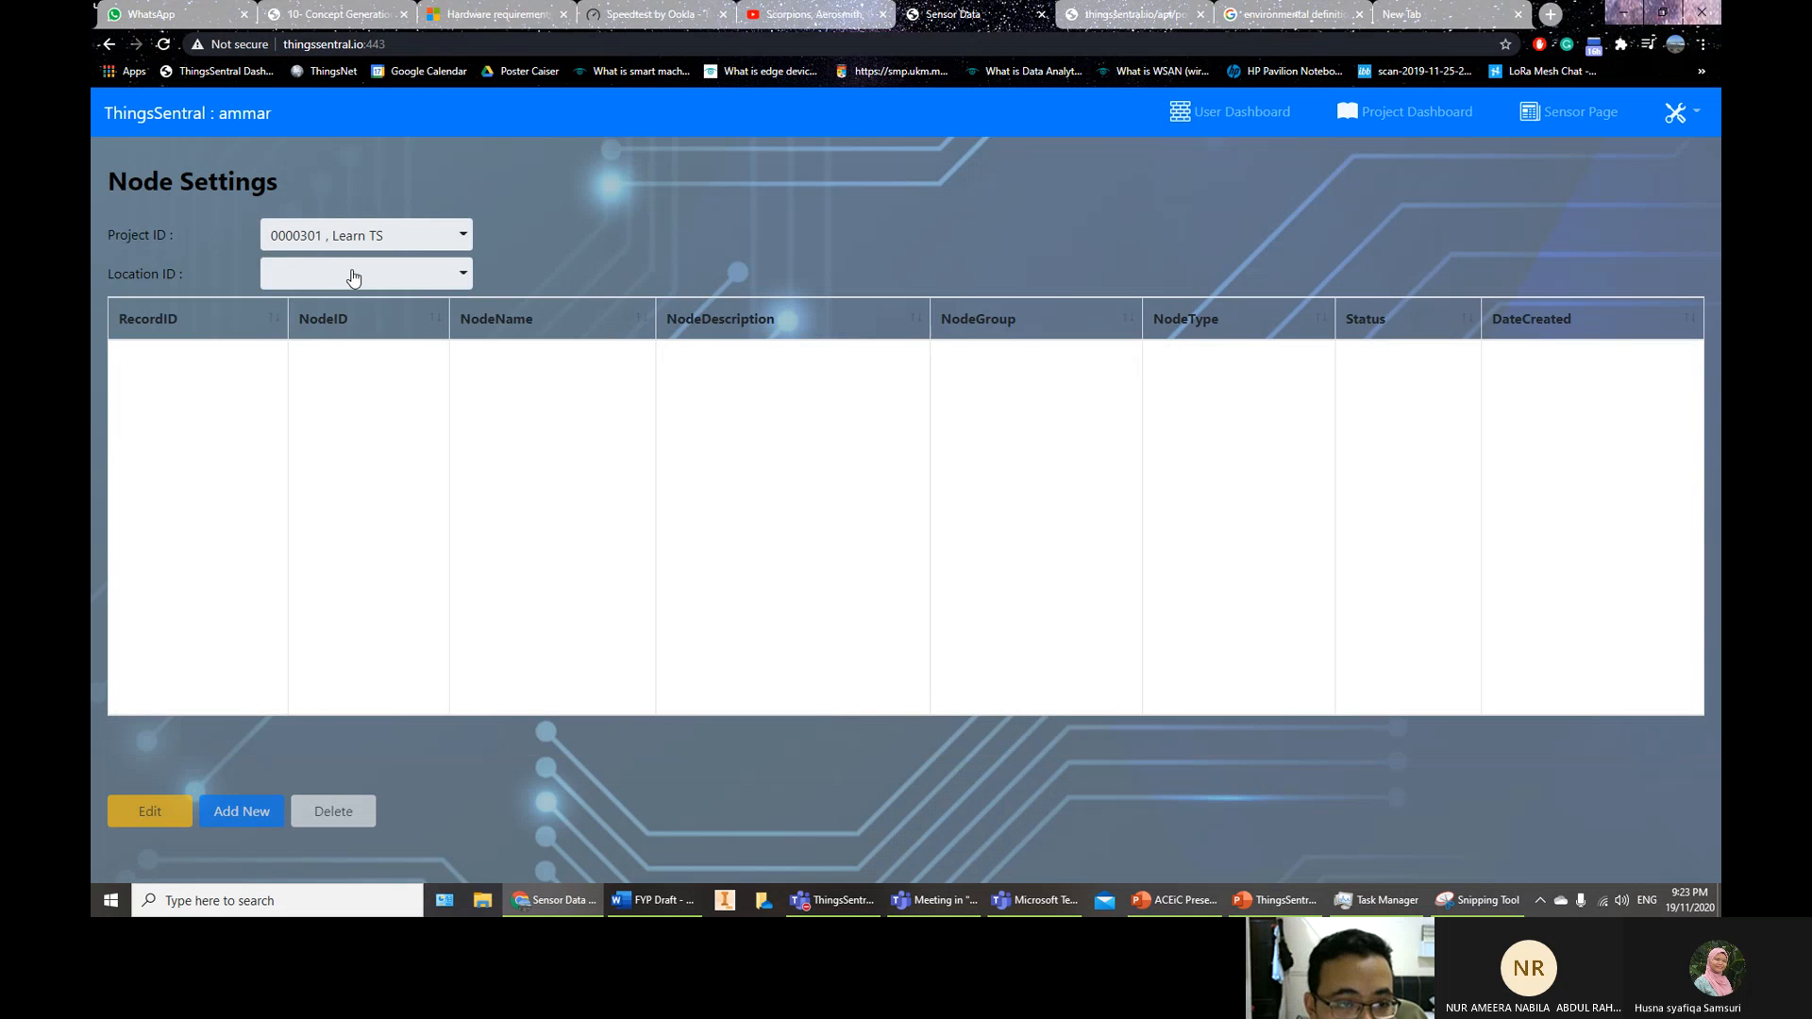
pyautogui.click(353, 275)
pyautogui.click(324, 315)
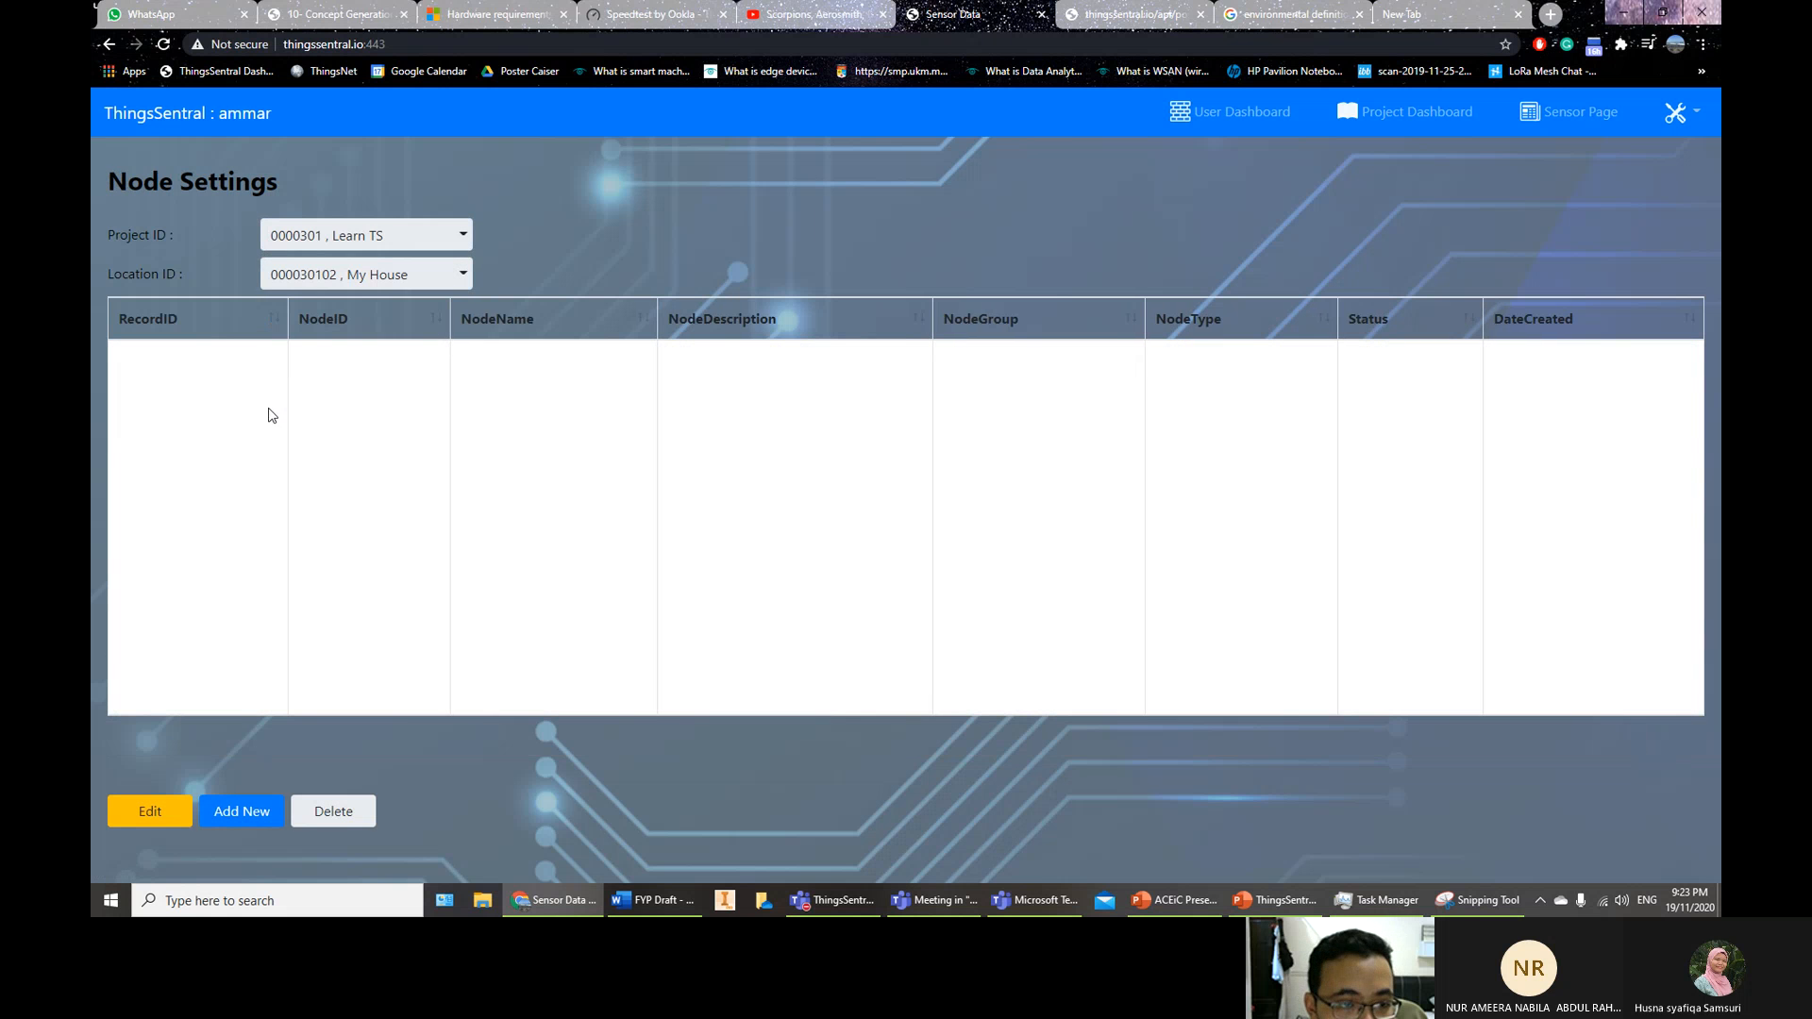
pyautogui.click(236, 816)
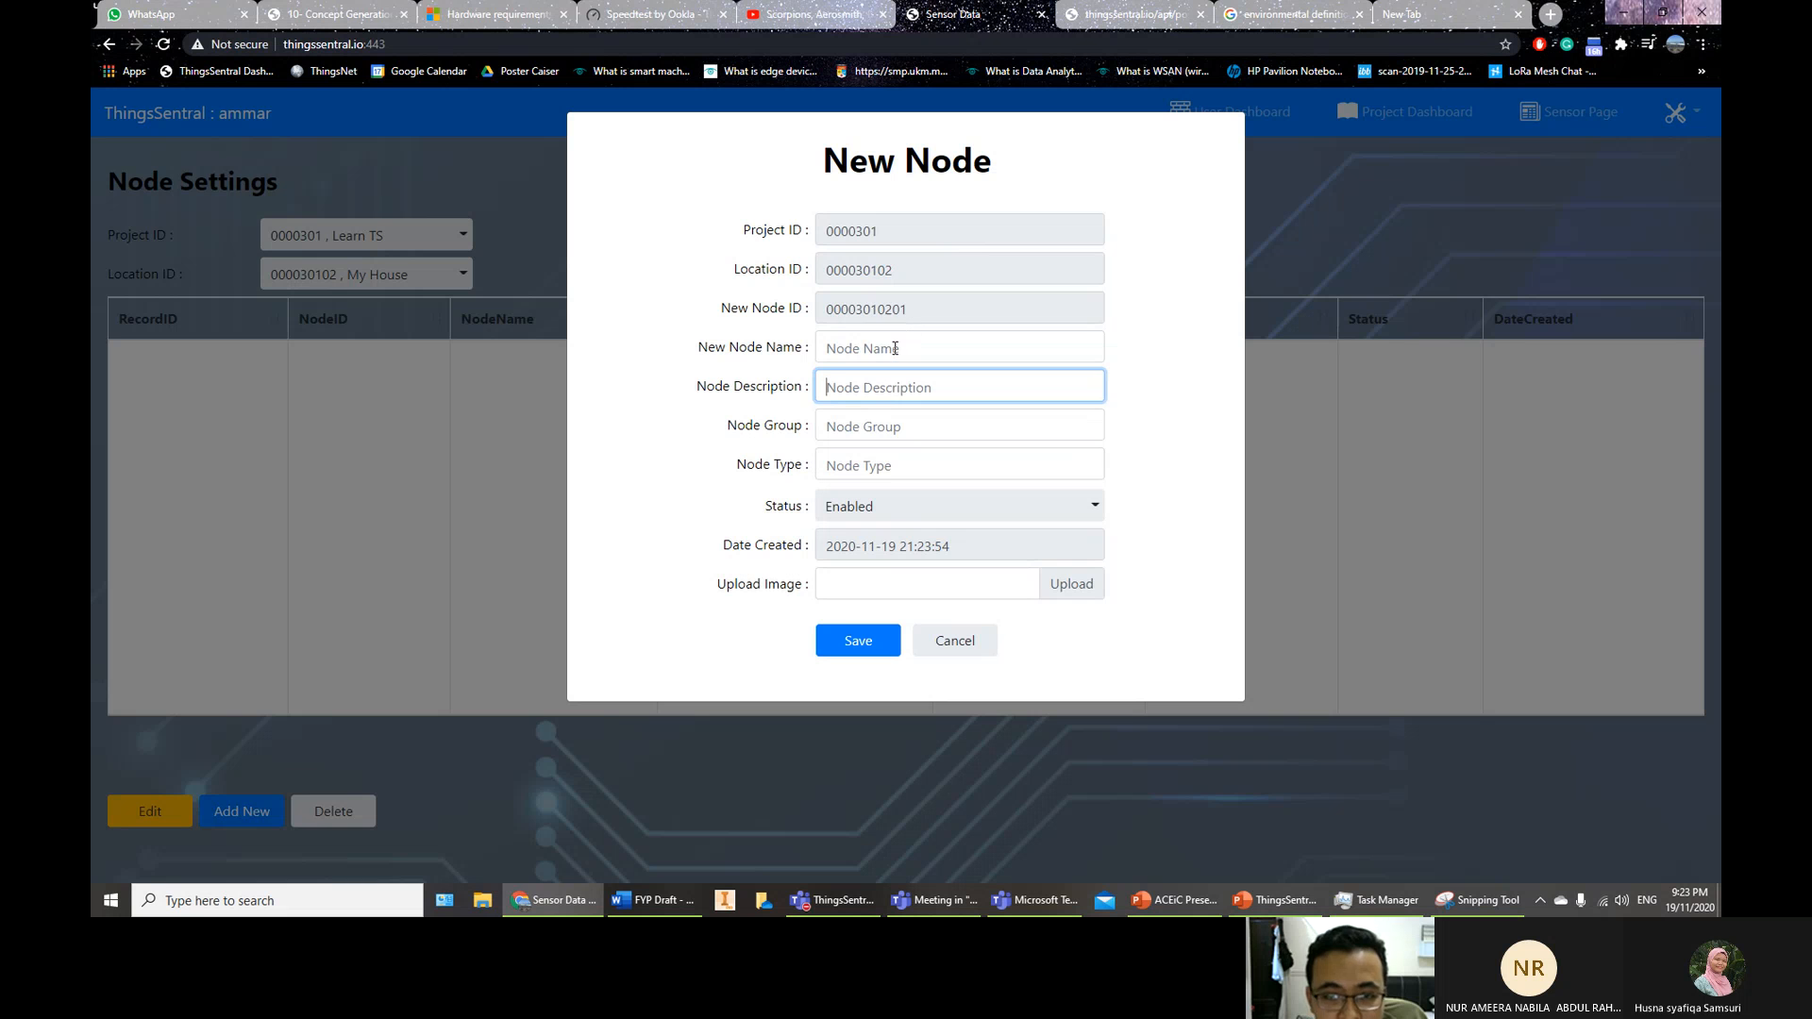
pyautogui.click(894, 348)
pyautogui.write('My Co')
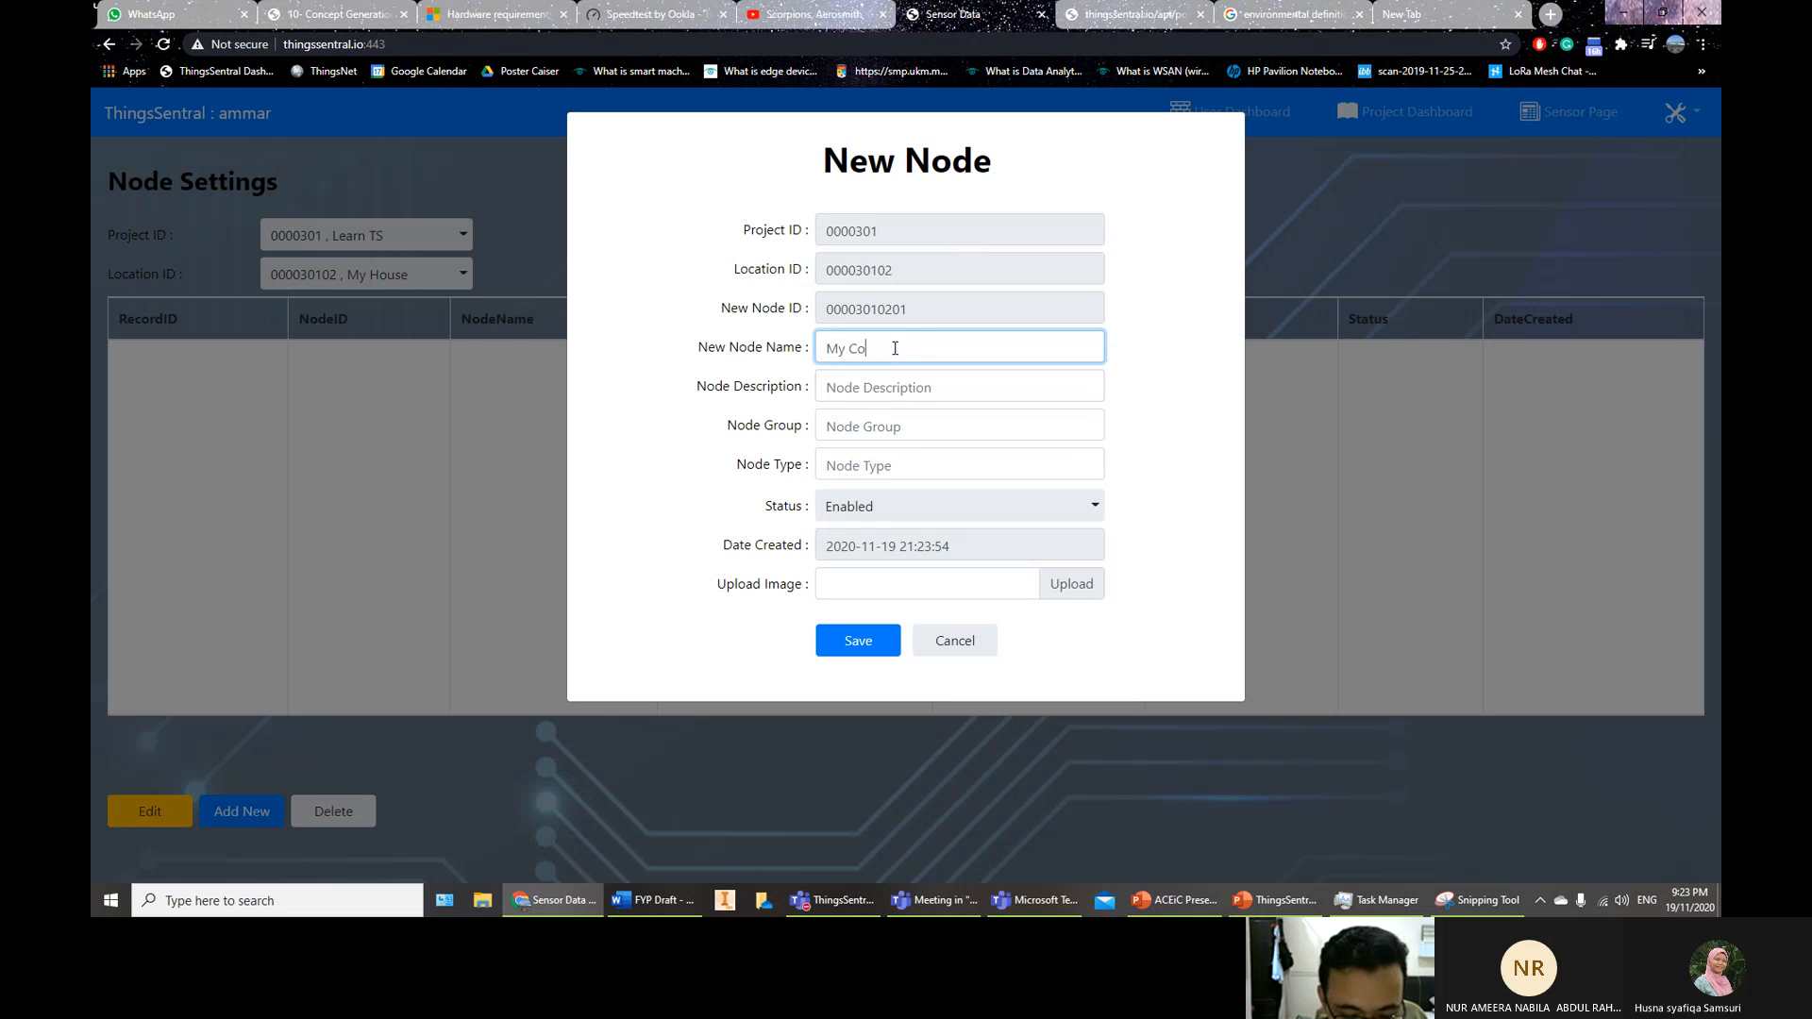
pyautogui.write('mpuer')
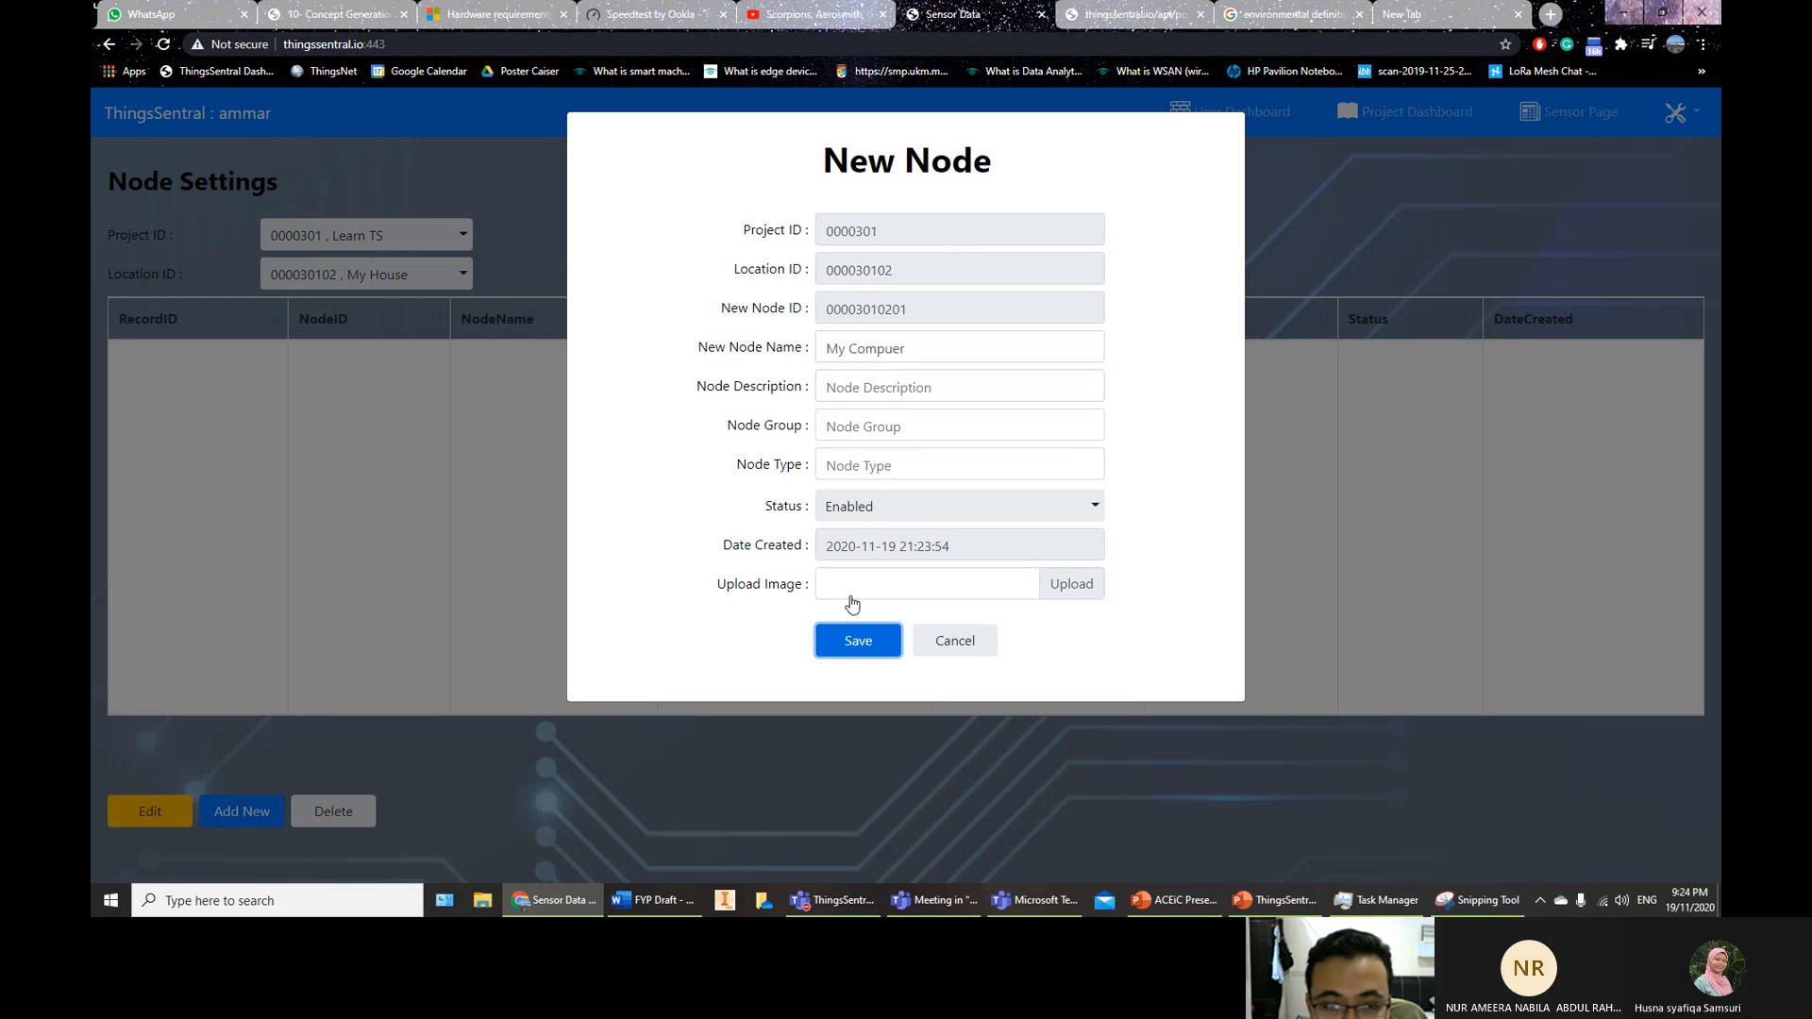
pyautogui.click(858, 641)
pyautogui.click(1083, 217)
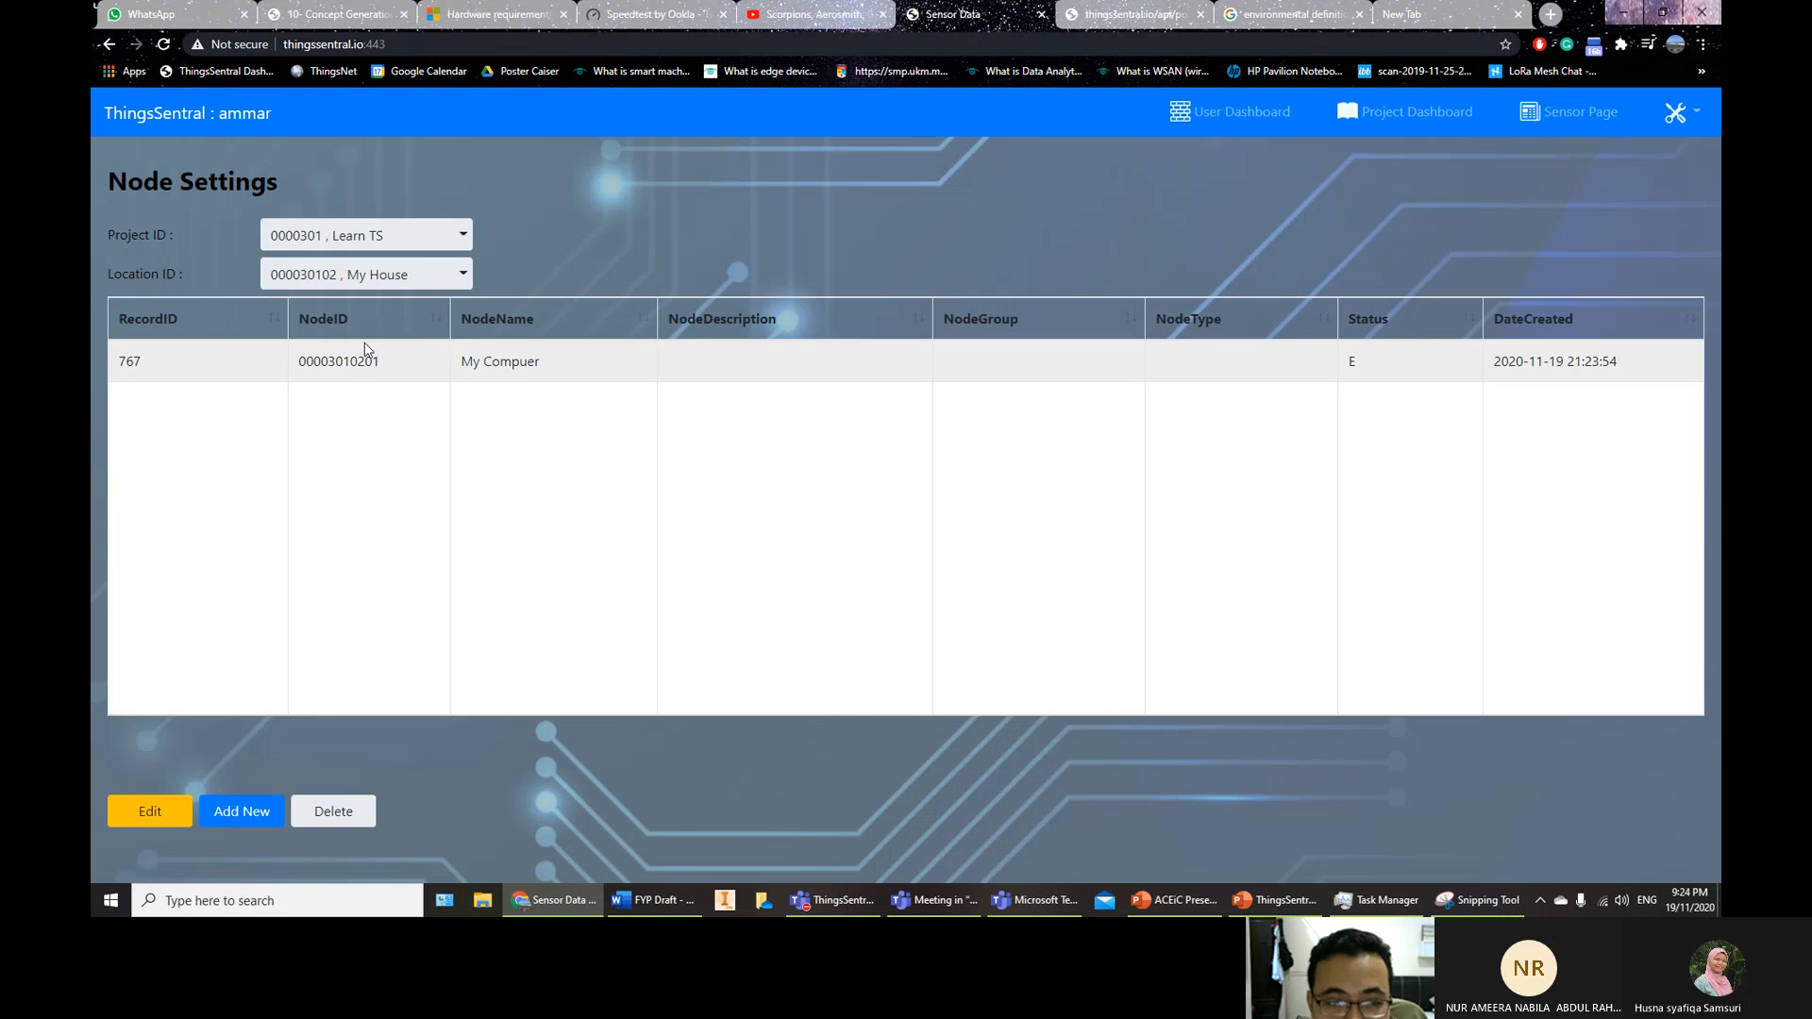
# Edit the node to correct its name to 'My Computer', then go to Sensor Settings
pyautogui.click(170, 810)
pyautogui.click(1084, 200)
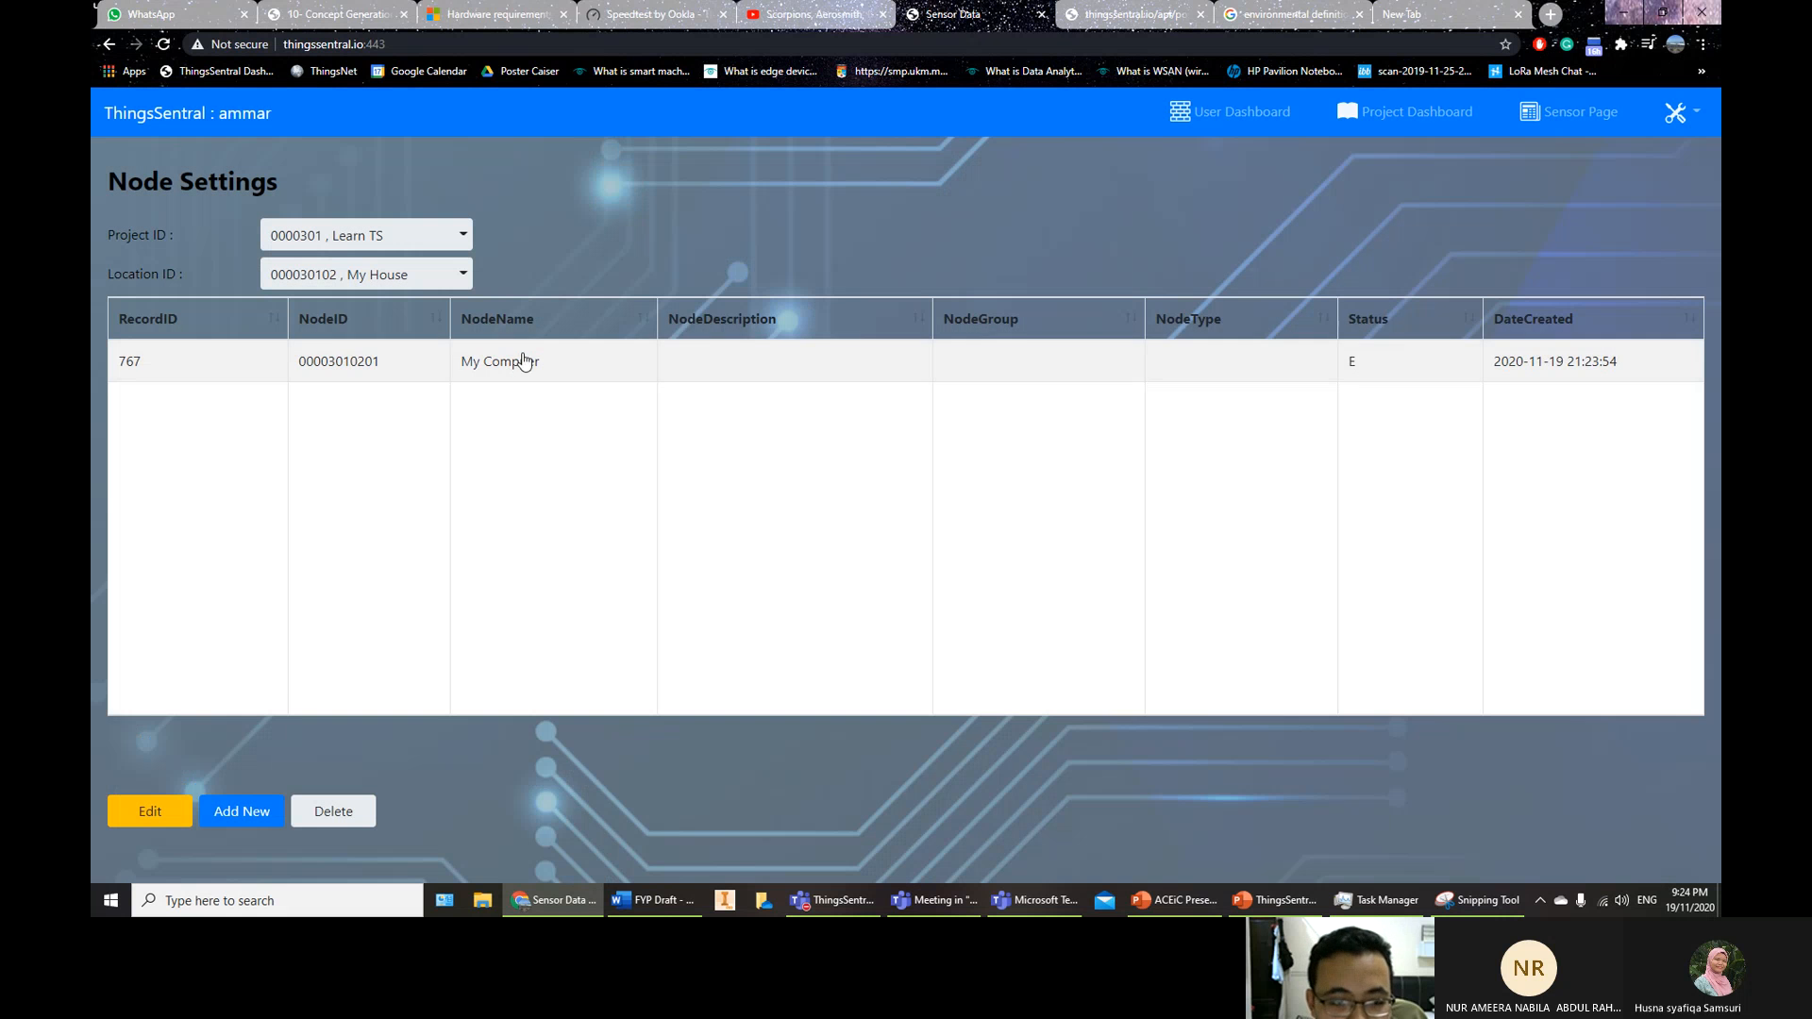
pyautogui.click(598, 377)
pyautogui.click(144, 814)
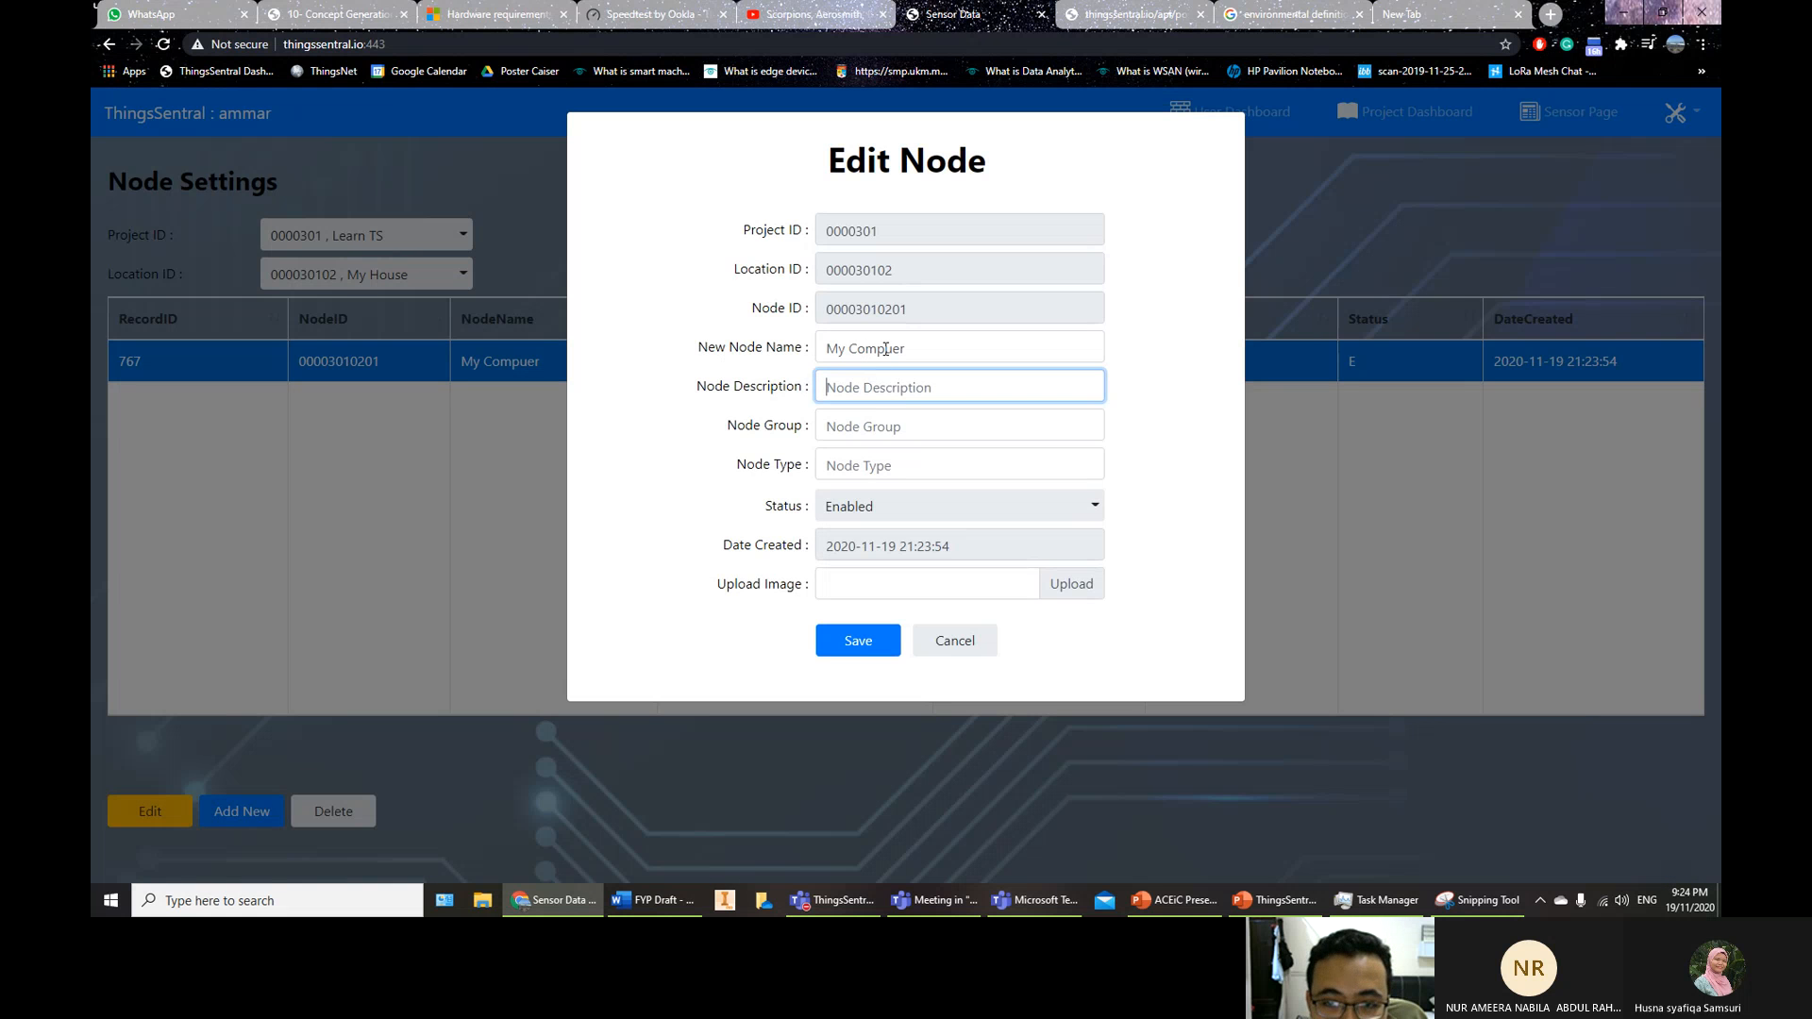
pyautogui.click(886, 349)
pyautogui.write('t')
pyautogui.click(854, 639)
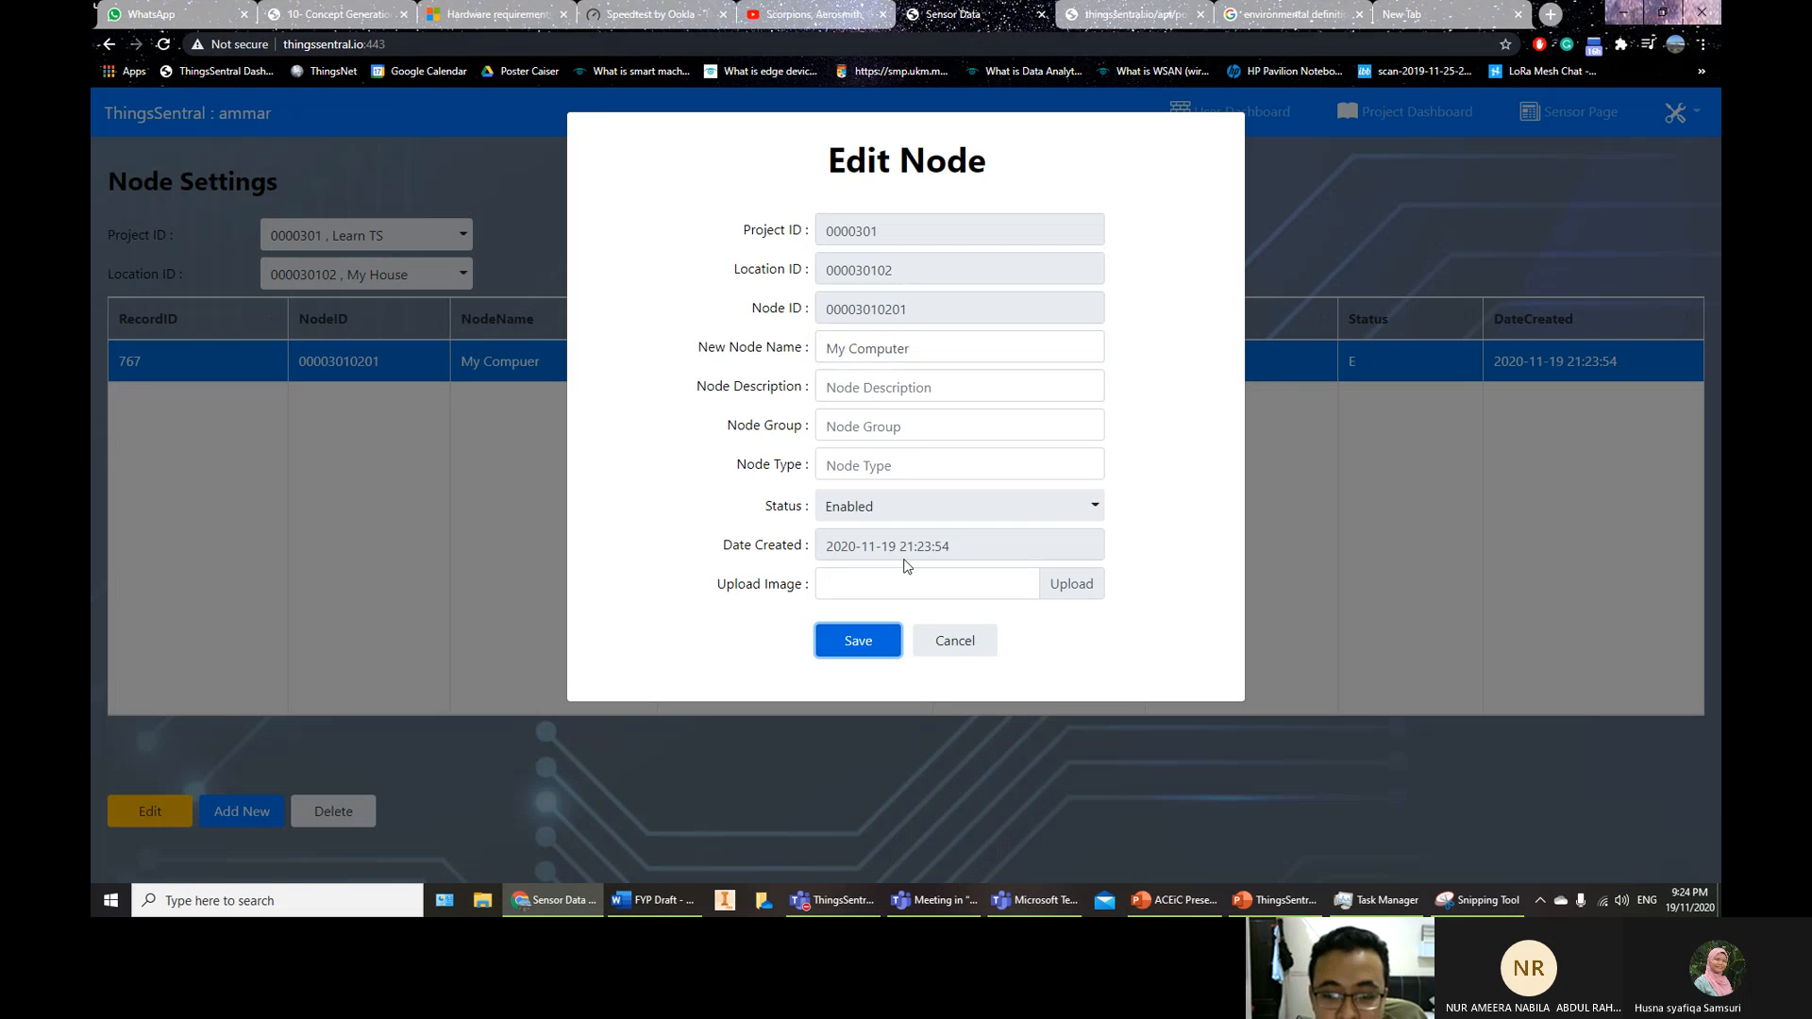
pyautogui.click(1080, 191)
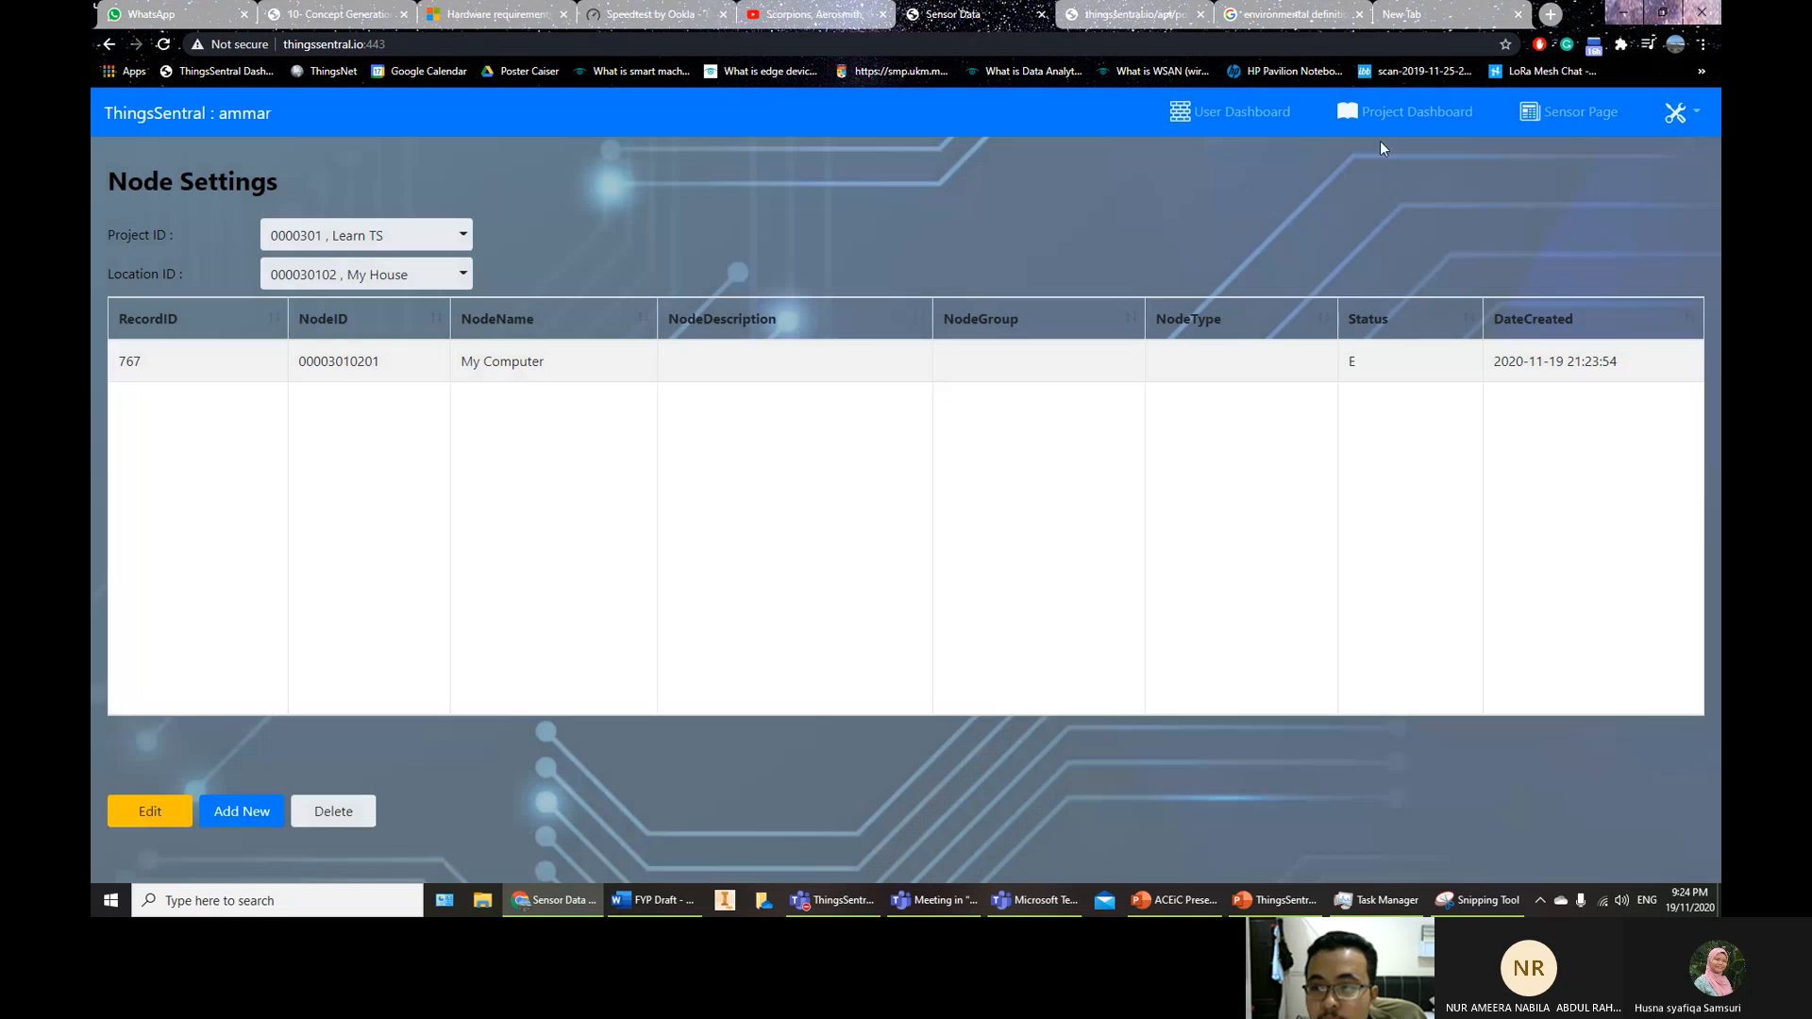
pyautogui.click(1677, 115)
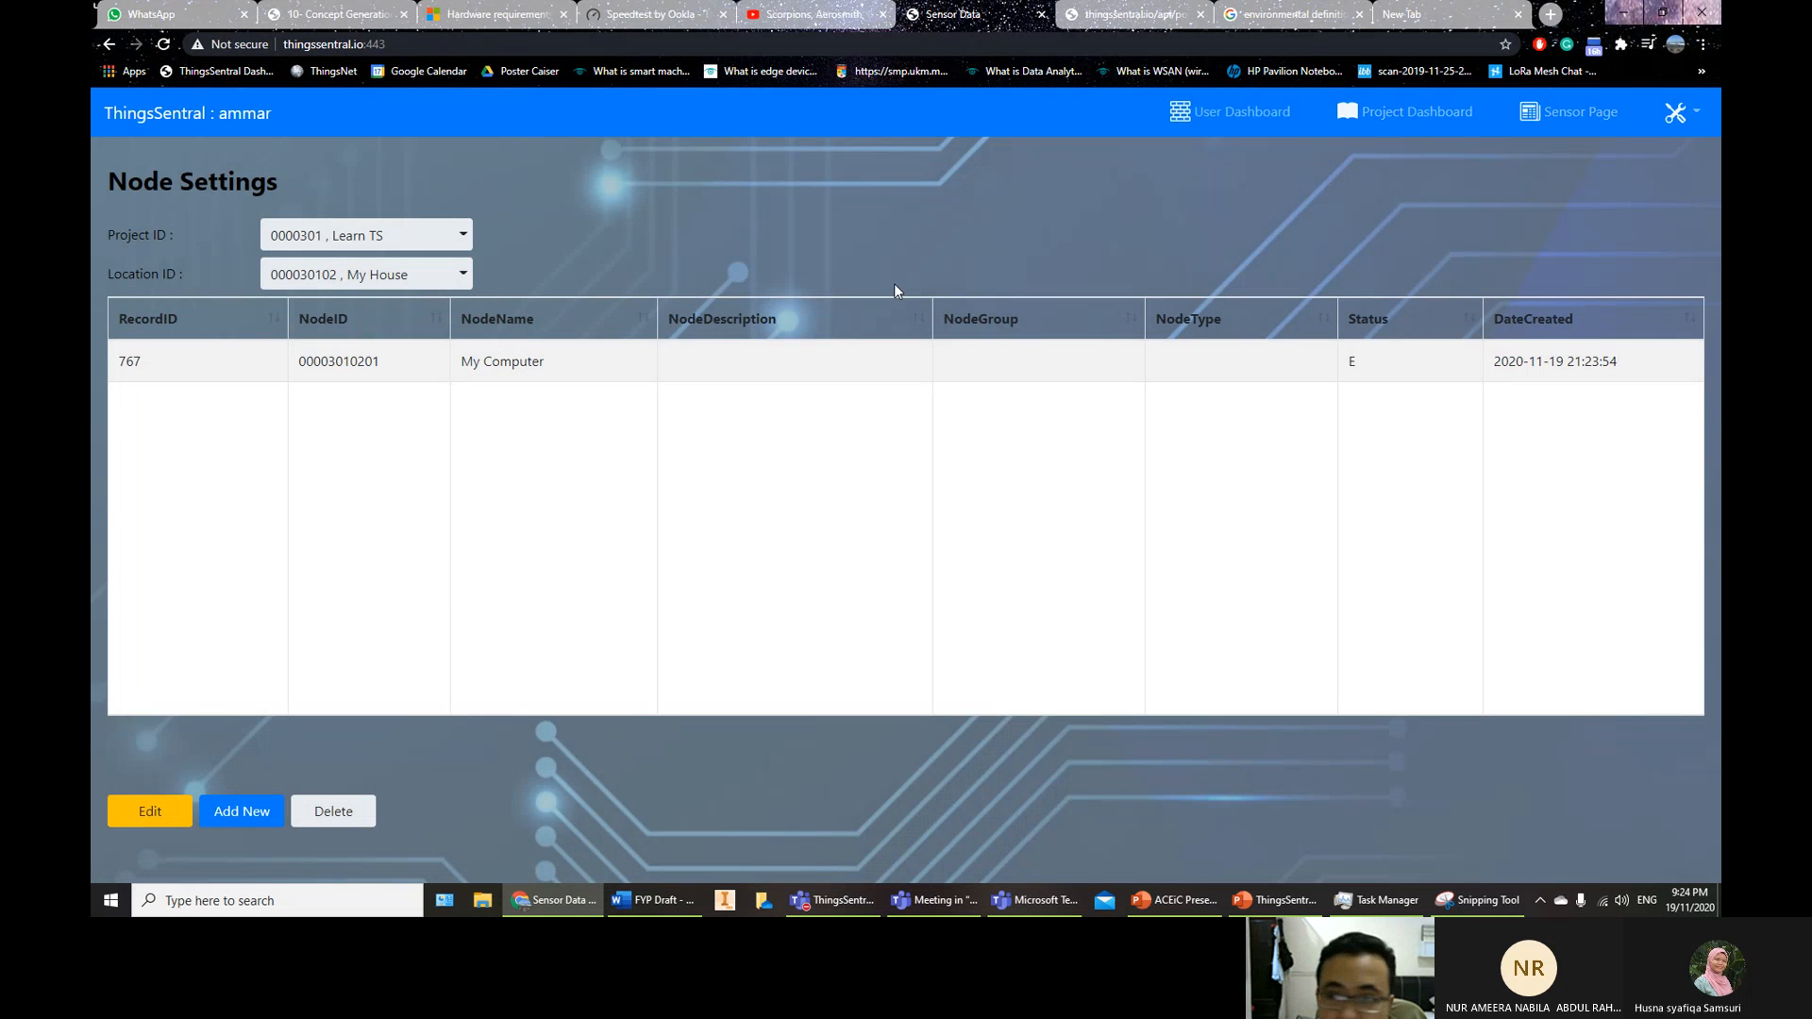
pyautogui.click(316, 238)
# Select Learn TS, My House and node My Computer, then add sensor 'Temperature Sensor'
pyautogui.click(321, 275)
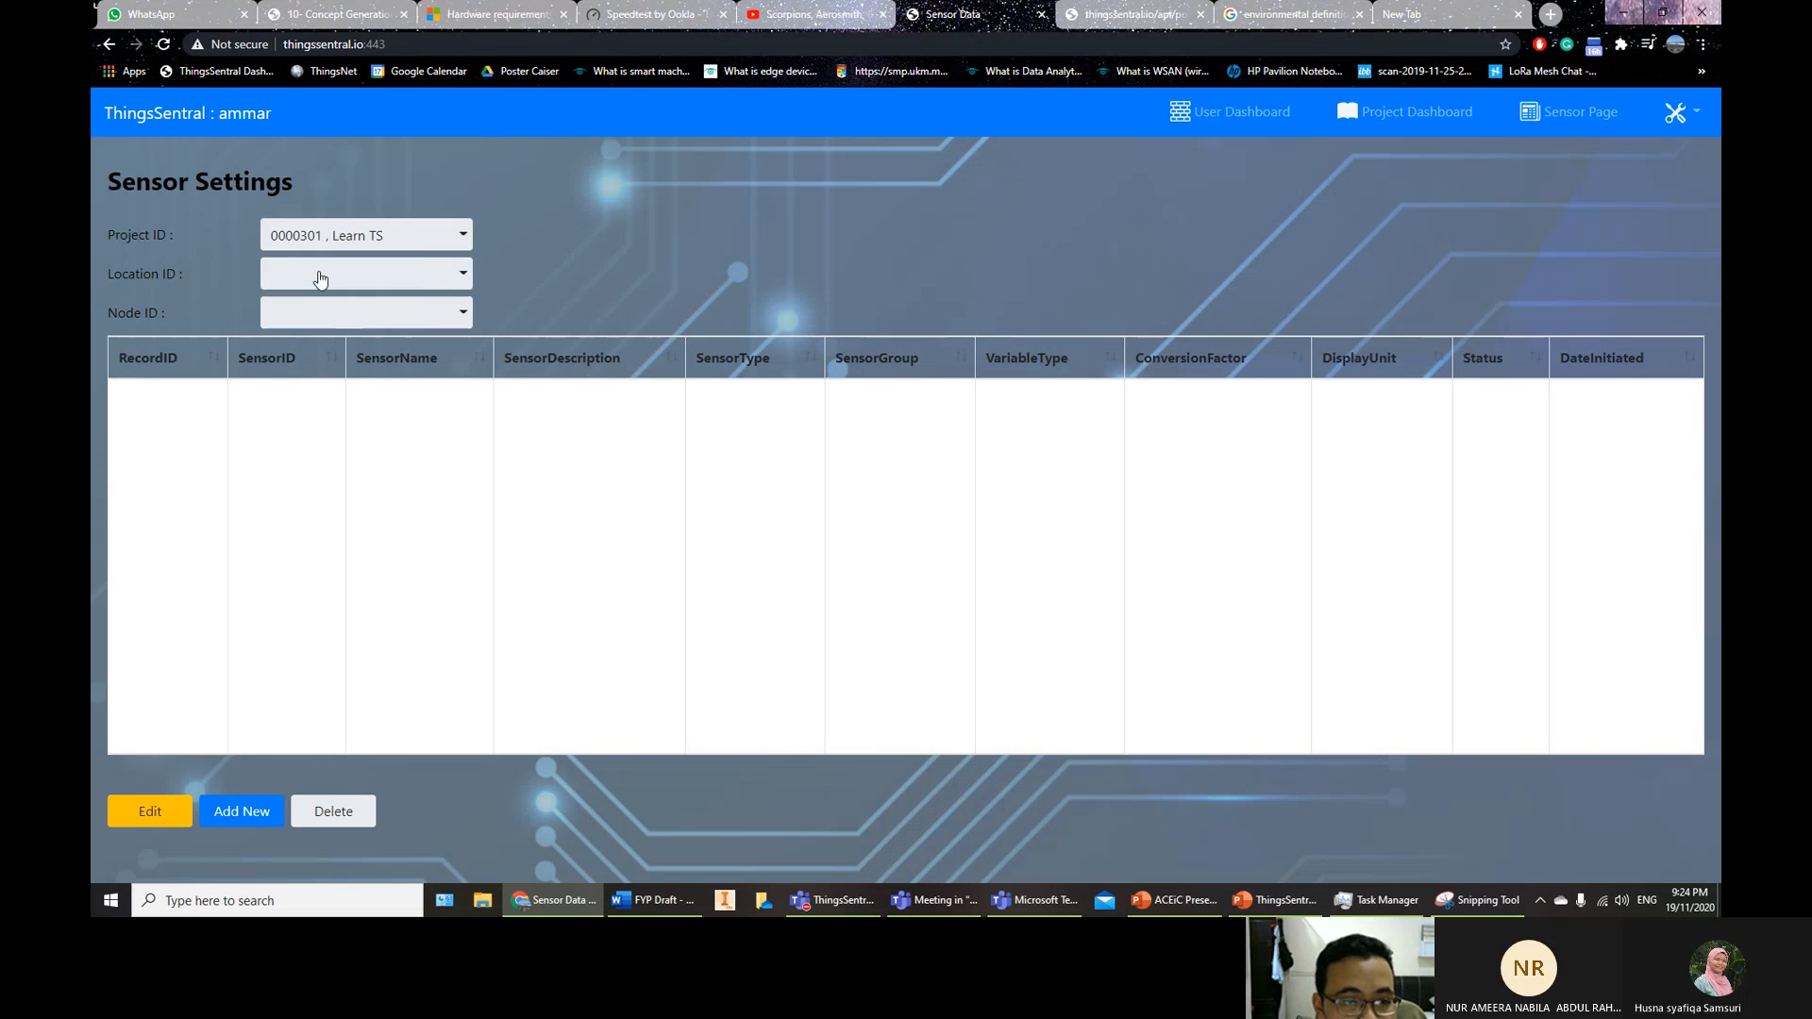
pyautogui.click(321, 277)
pyautogui.click(335, 312)
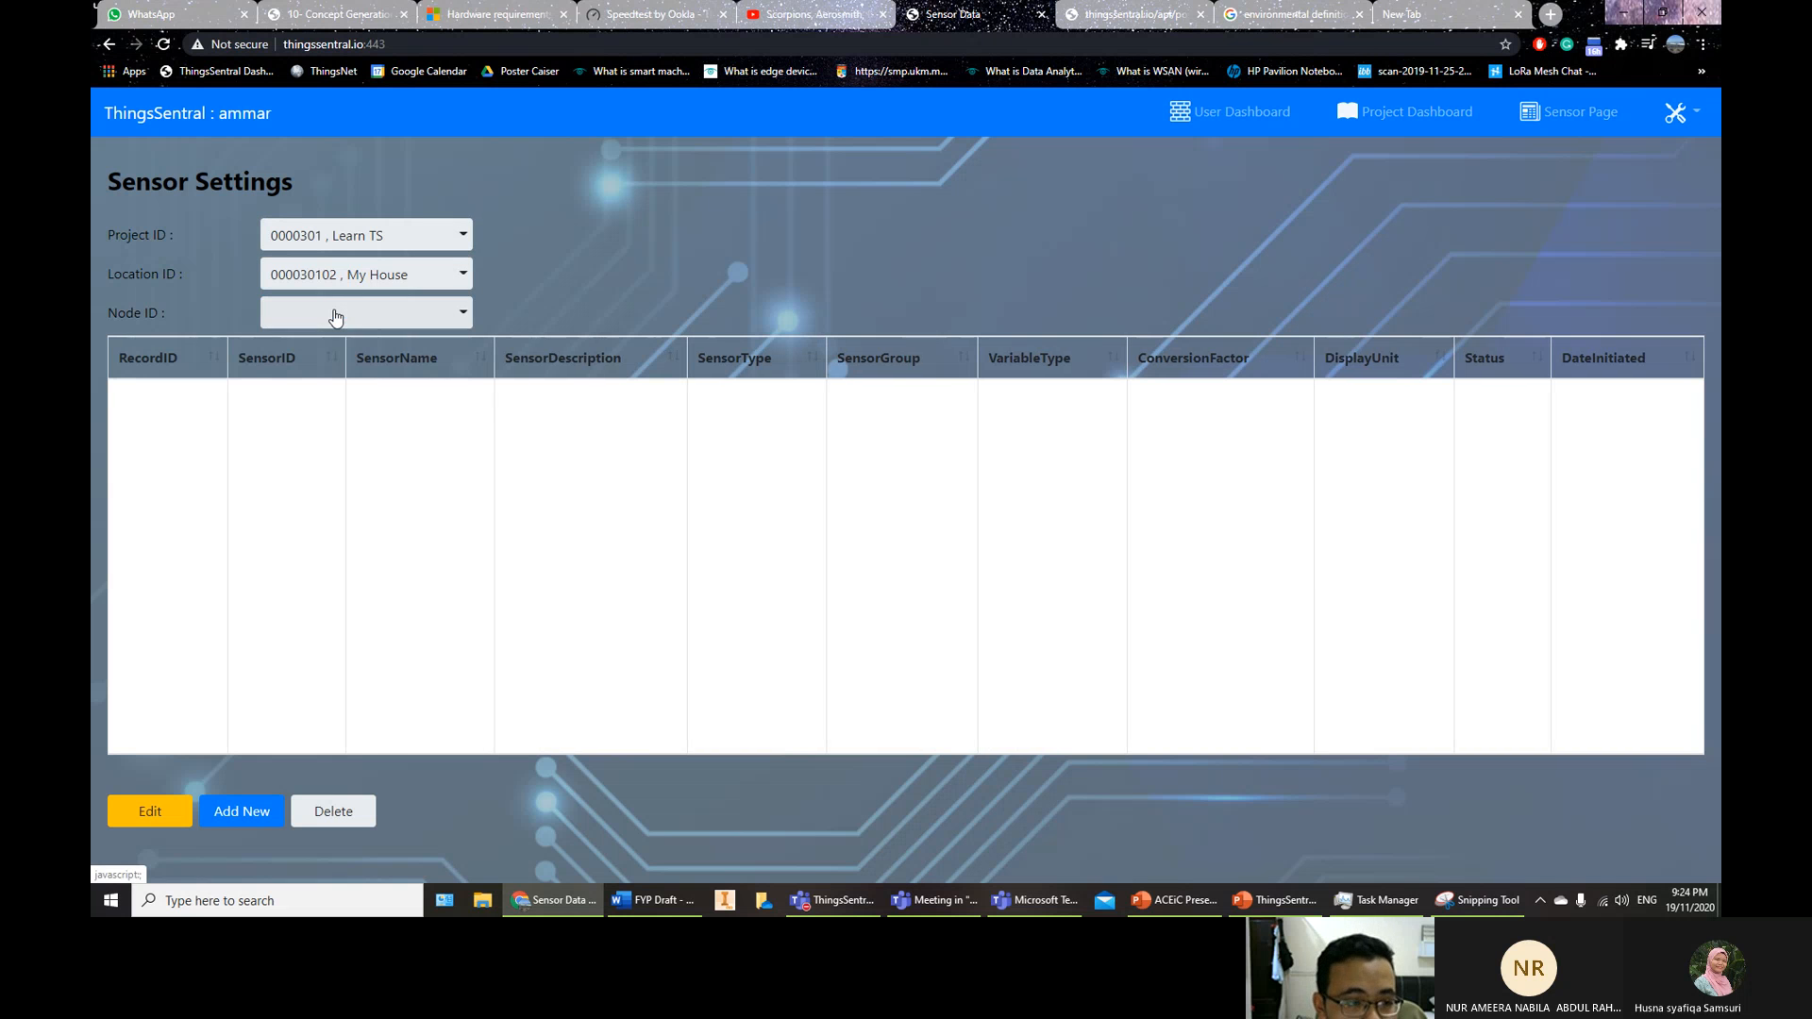
pyautogui.click(335, 316)
pyautogui.click(335, 351)
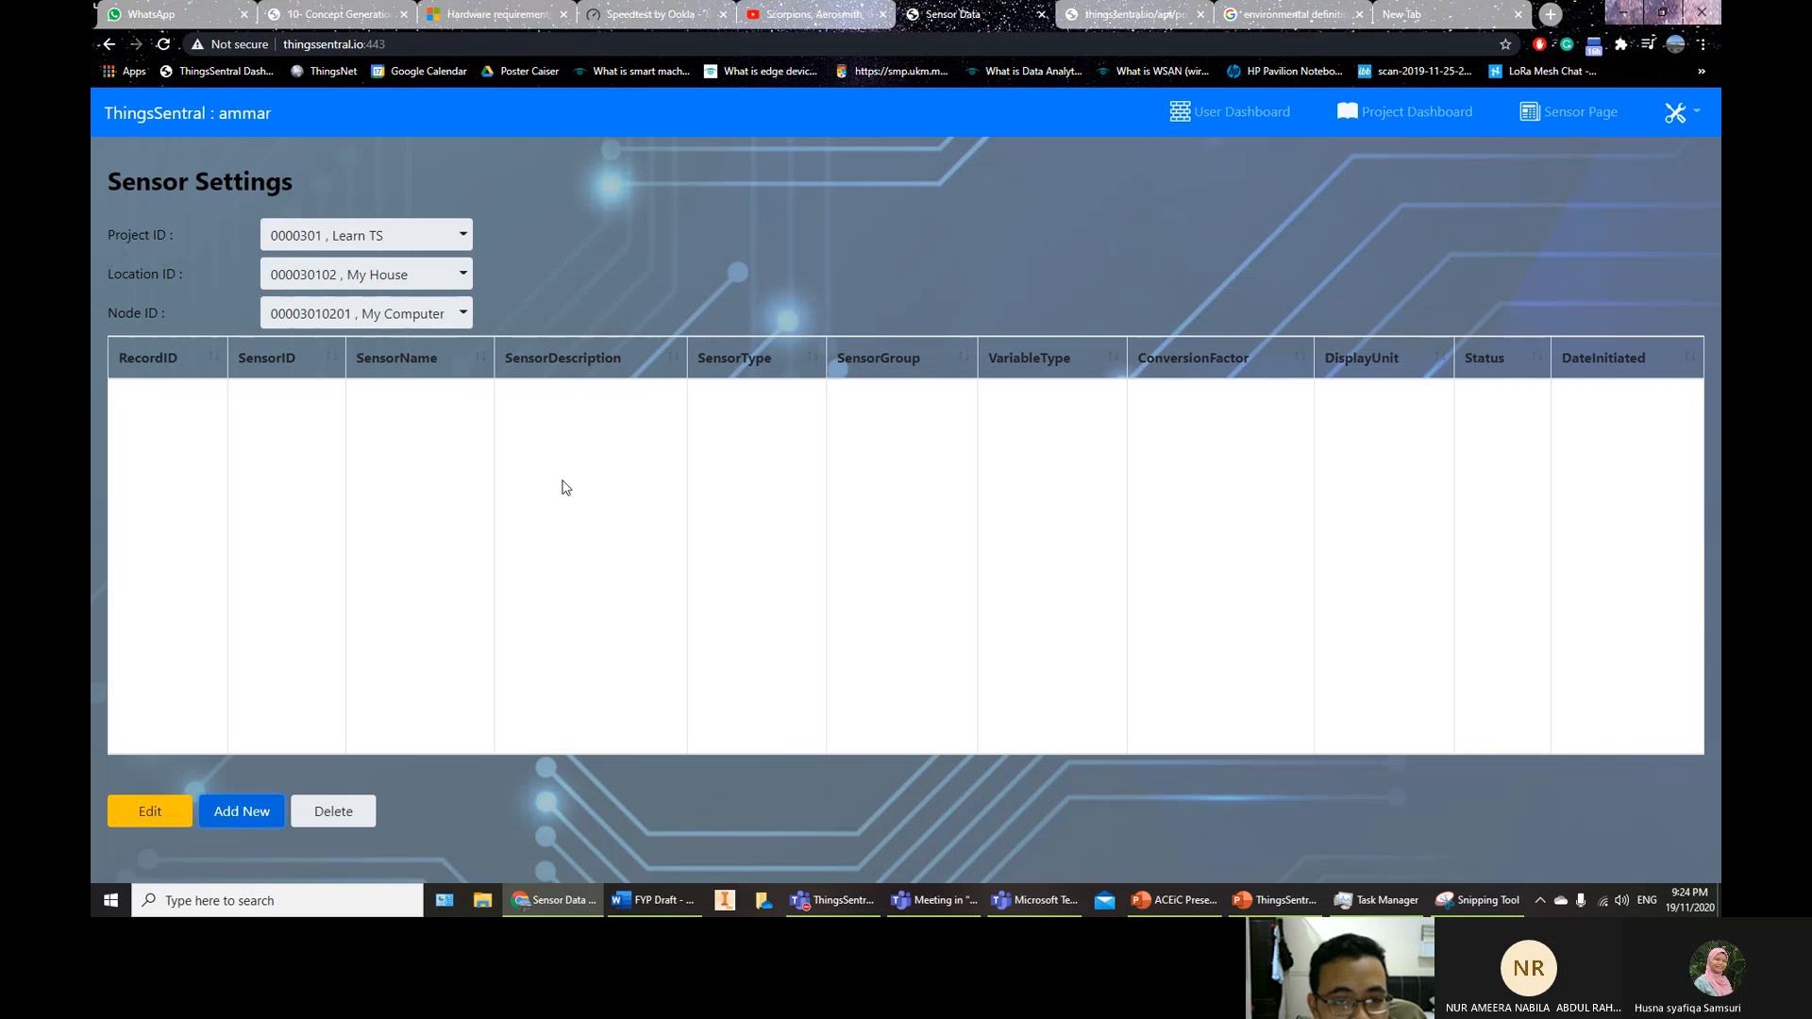
pyautogui.click(242, 810)
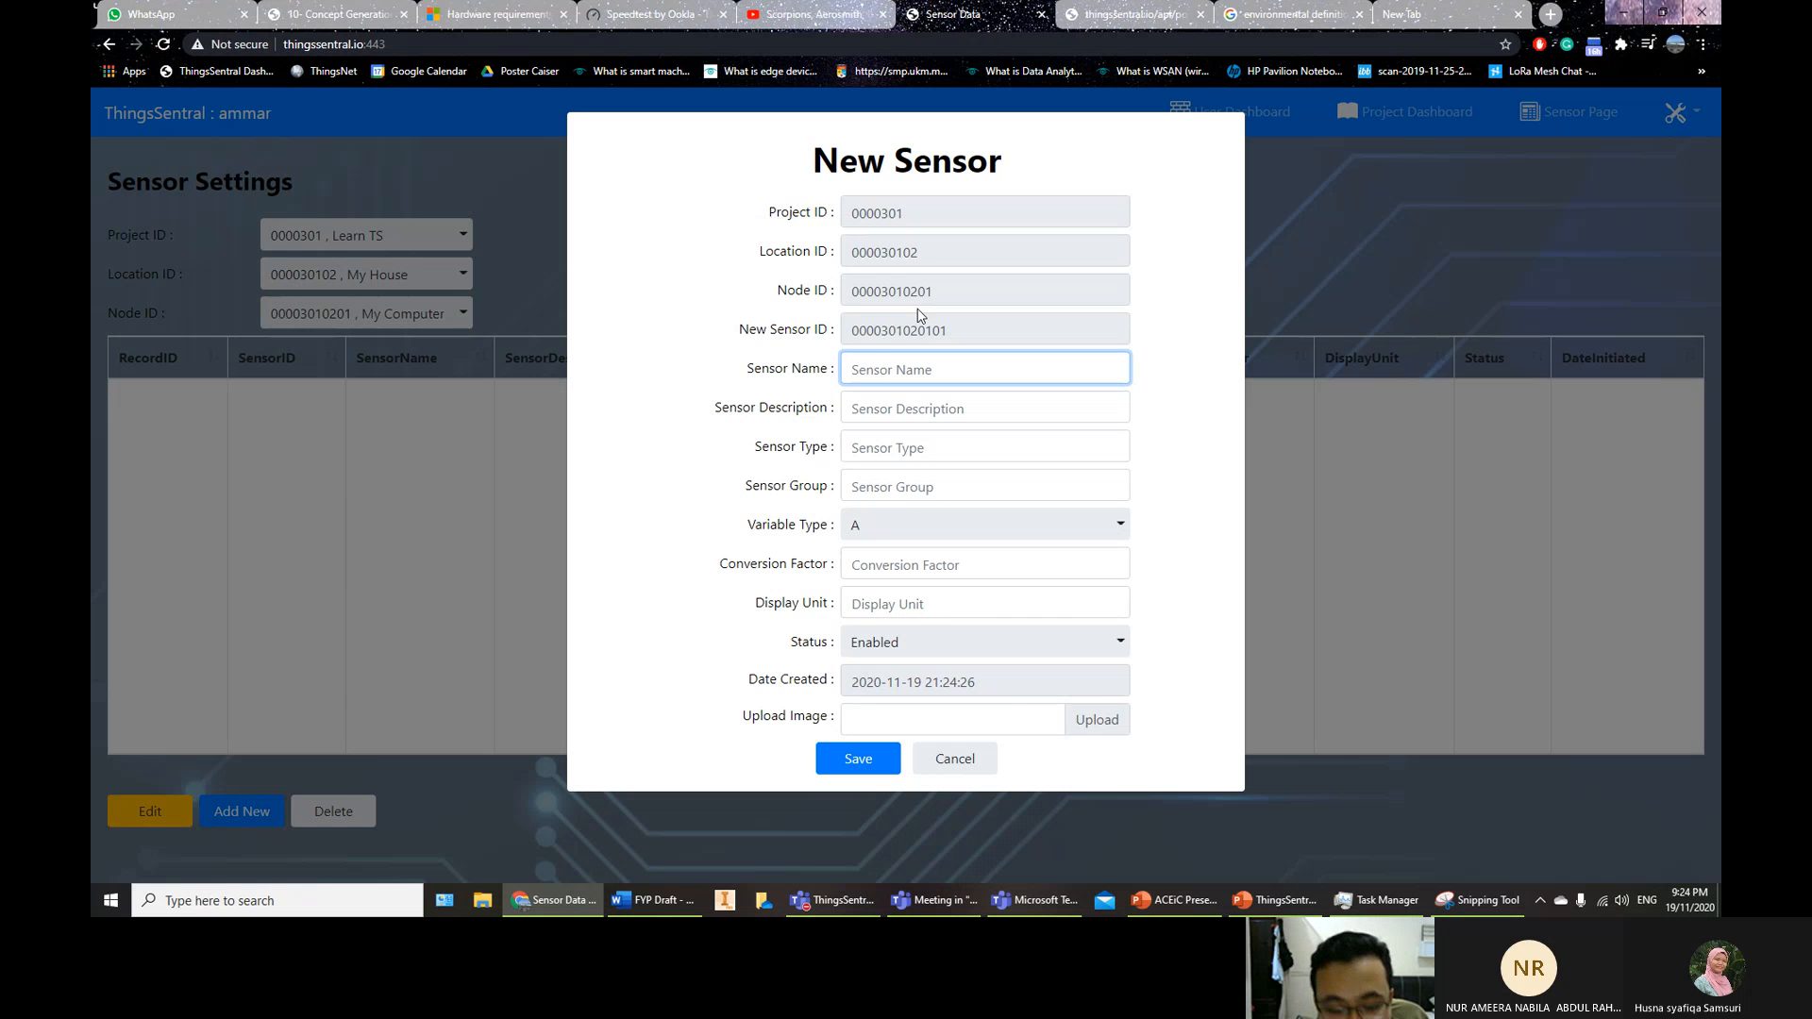
pyautogui.write('Temperature Sensor')
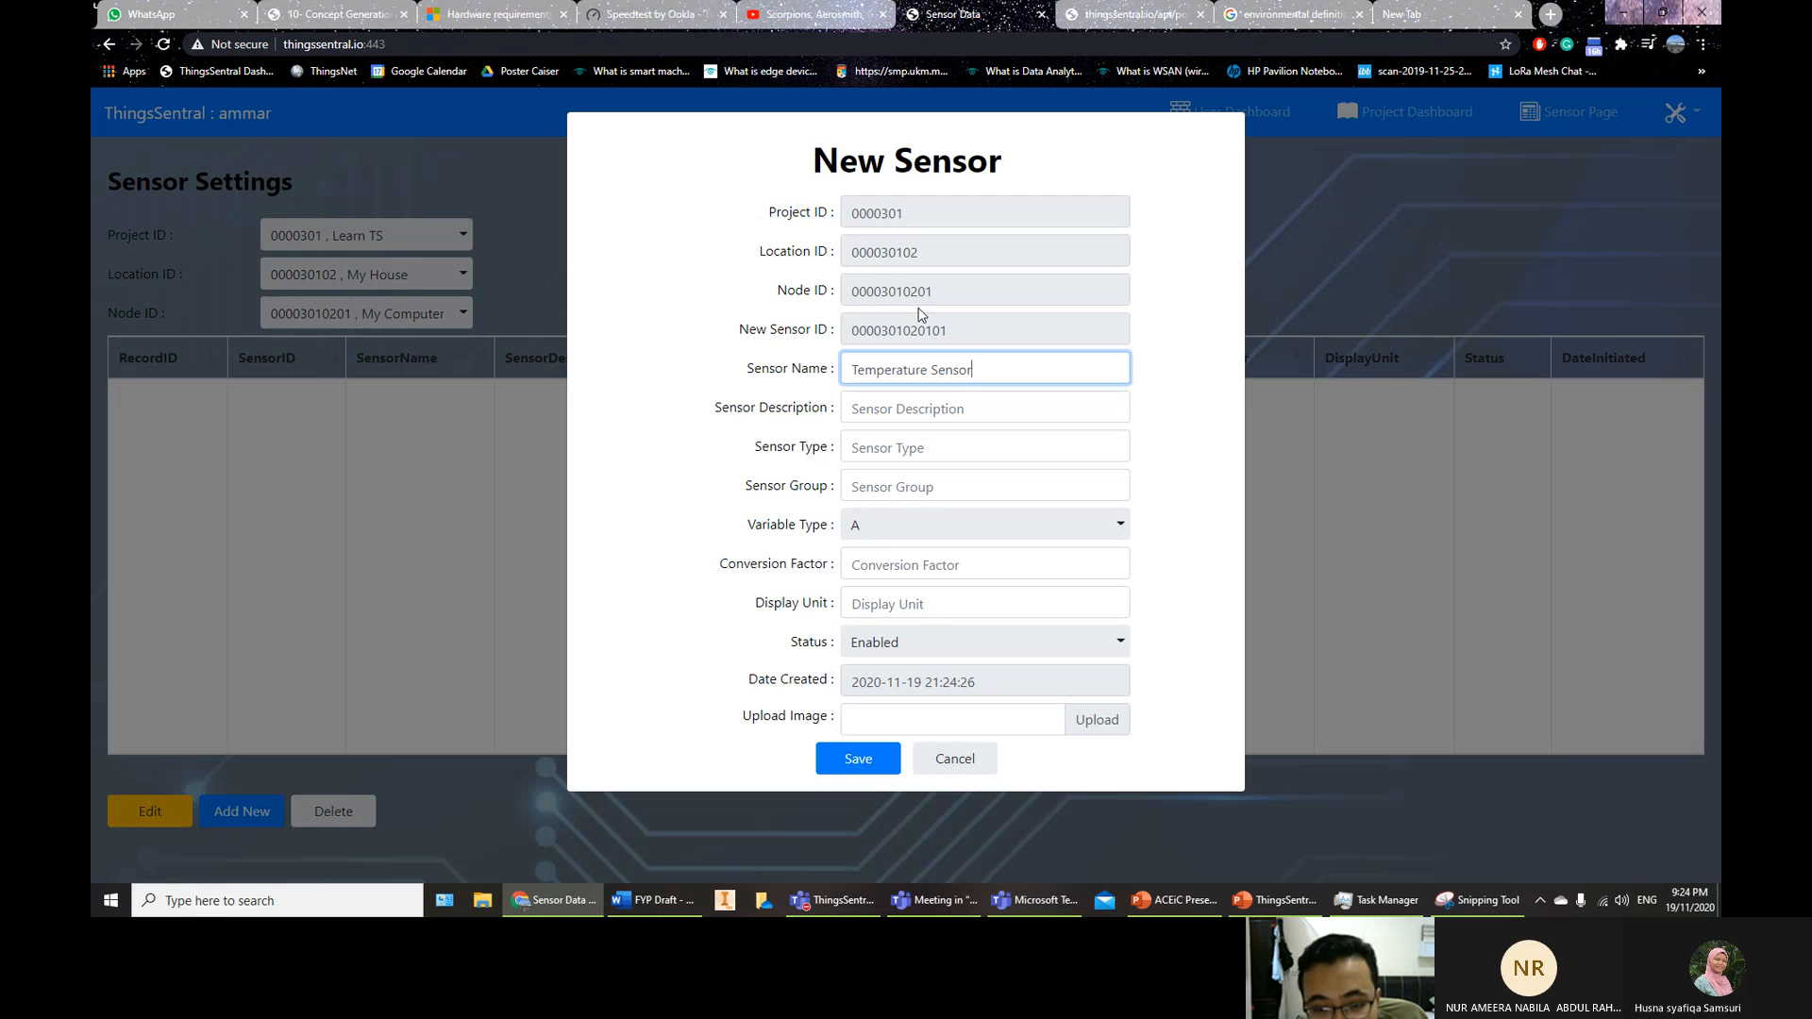
pyautogui.click(861, 759)
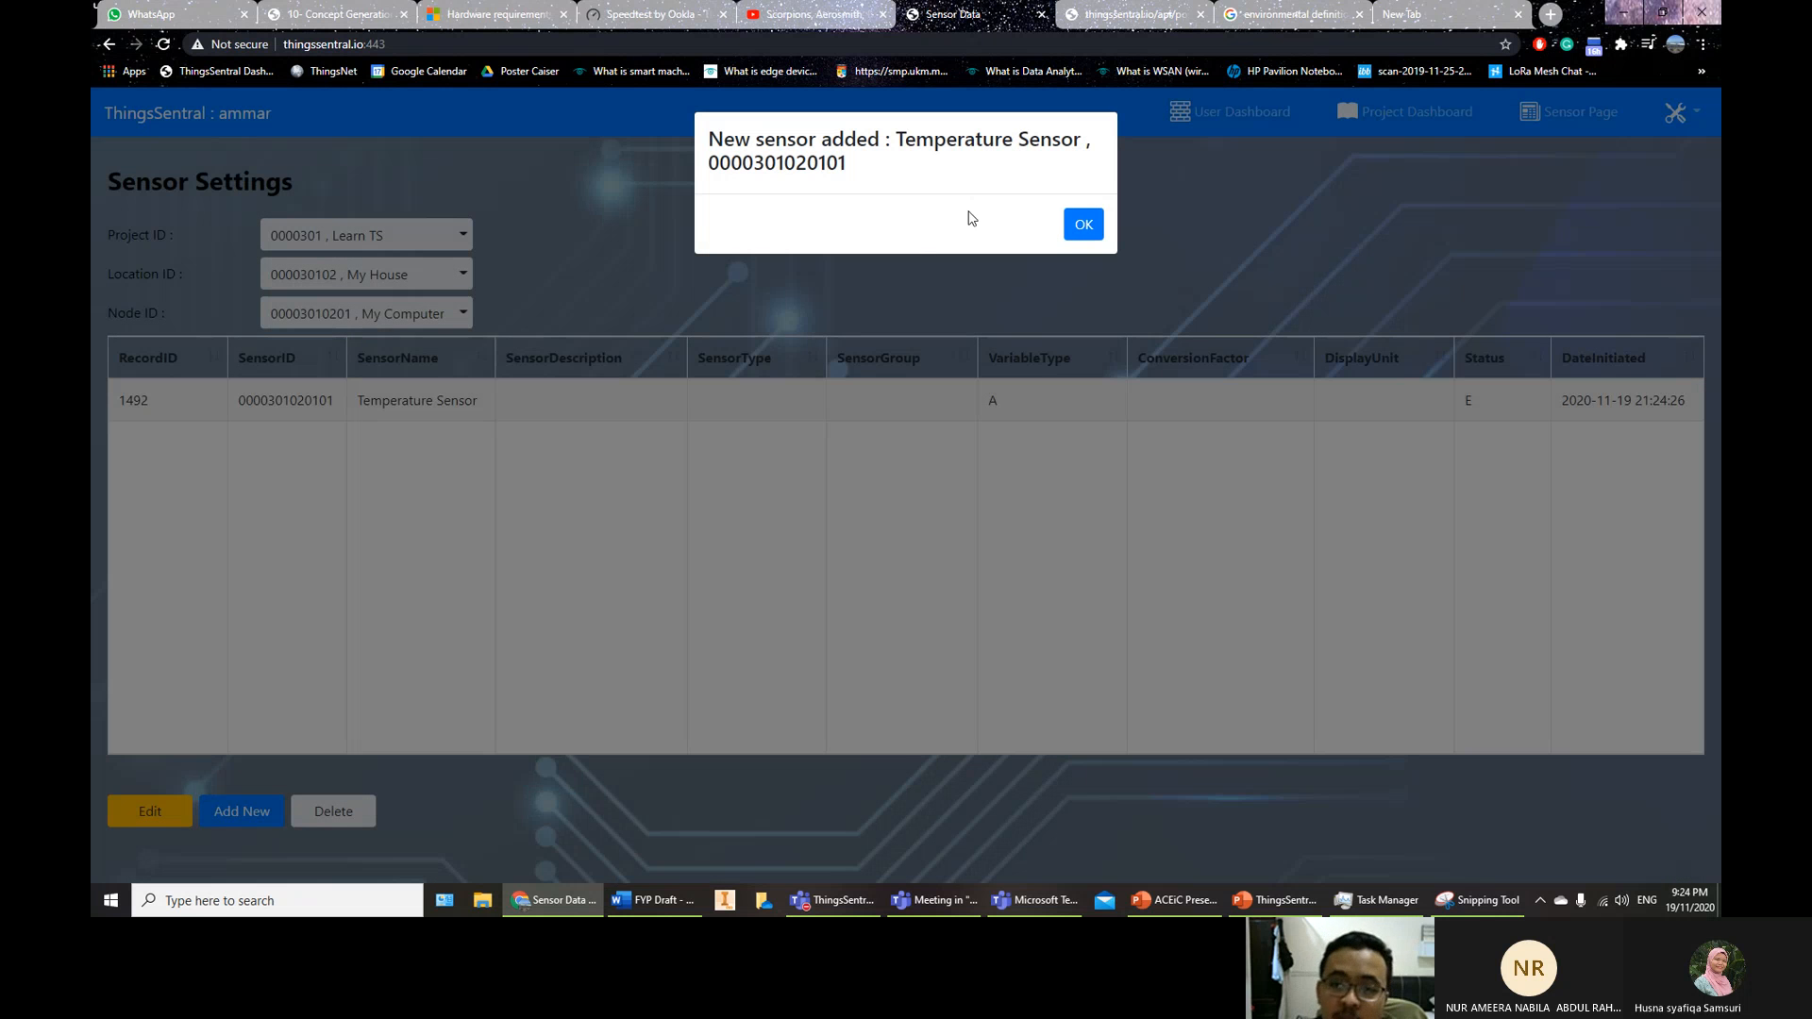
pyautogui.click(1083, 223)
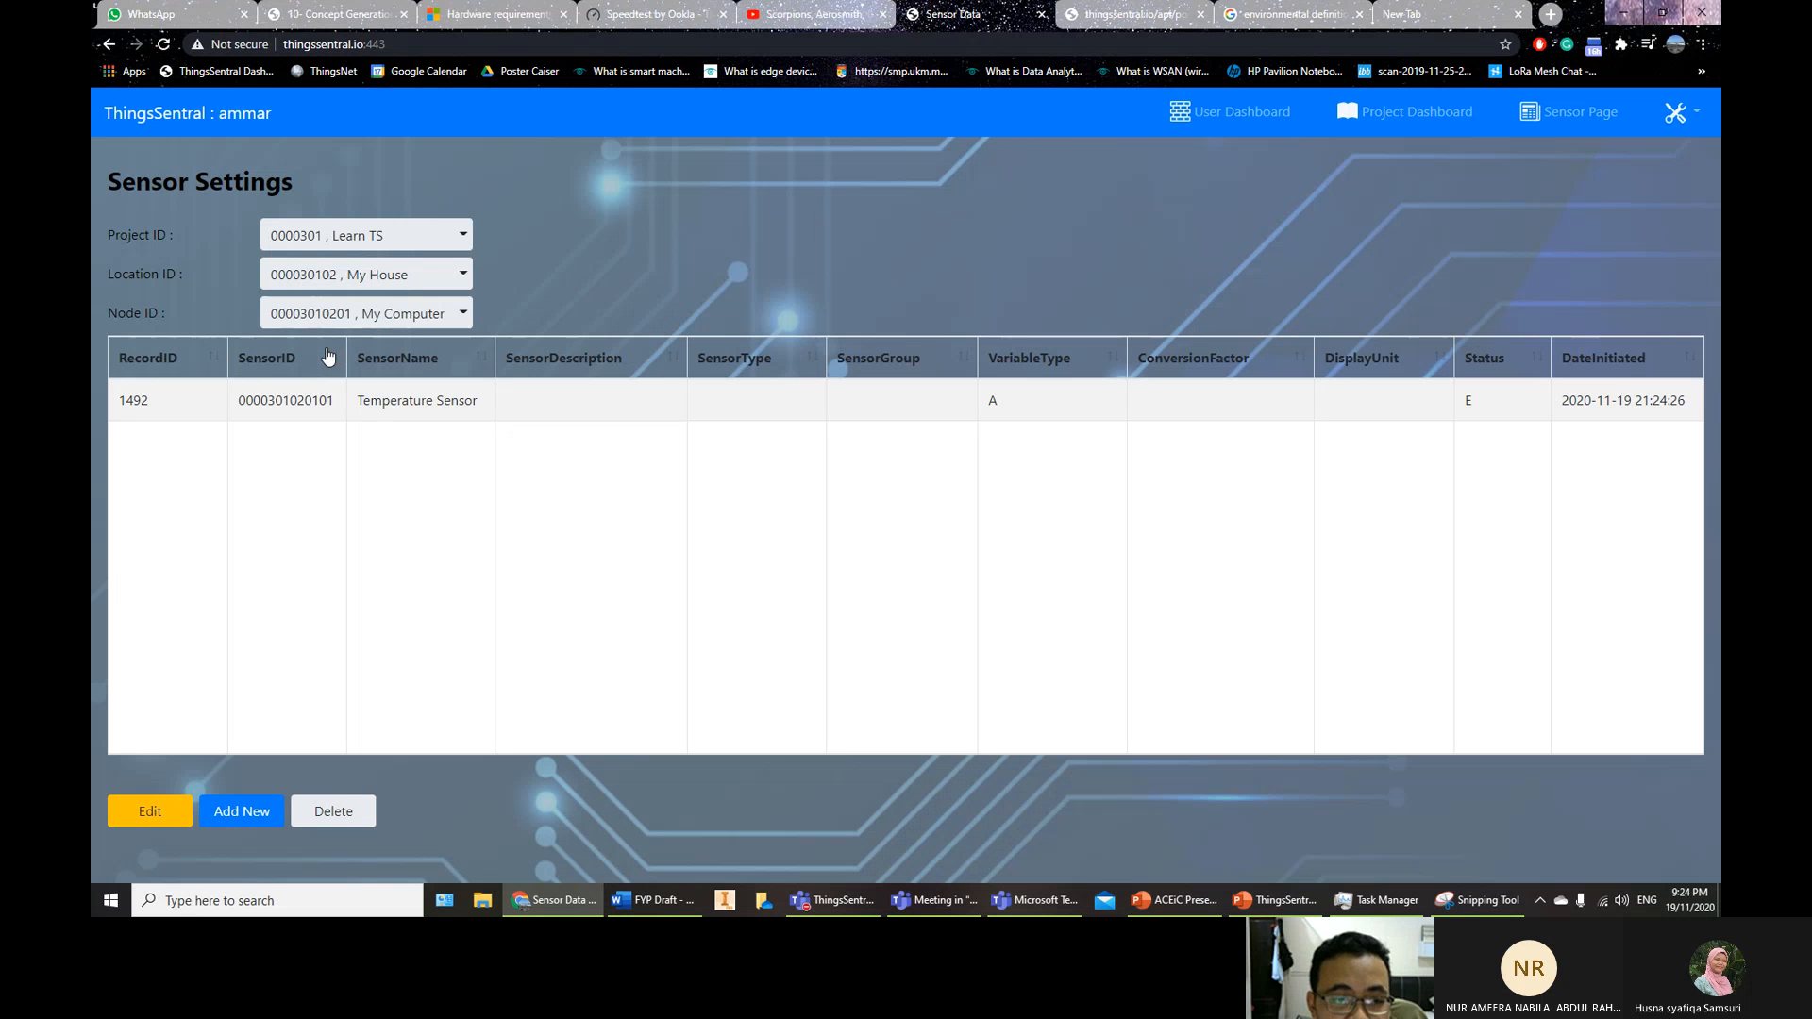
pyautogui.click(336, 319)
pyautogui.click(246, 820)
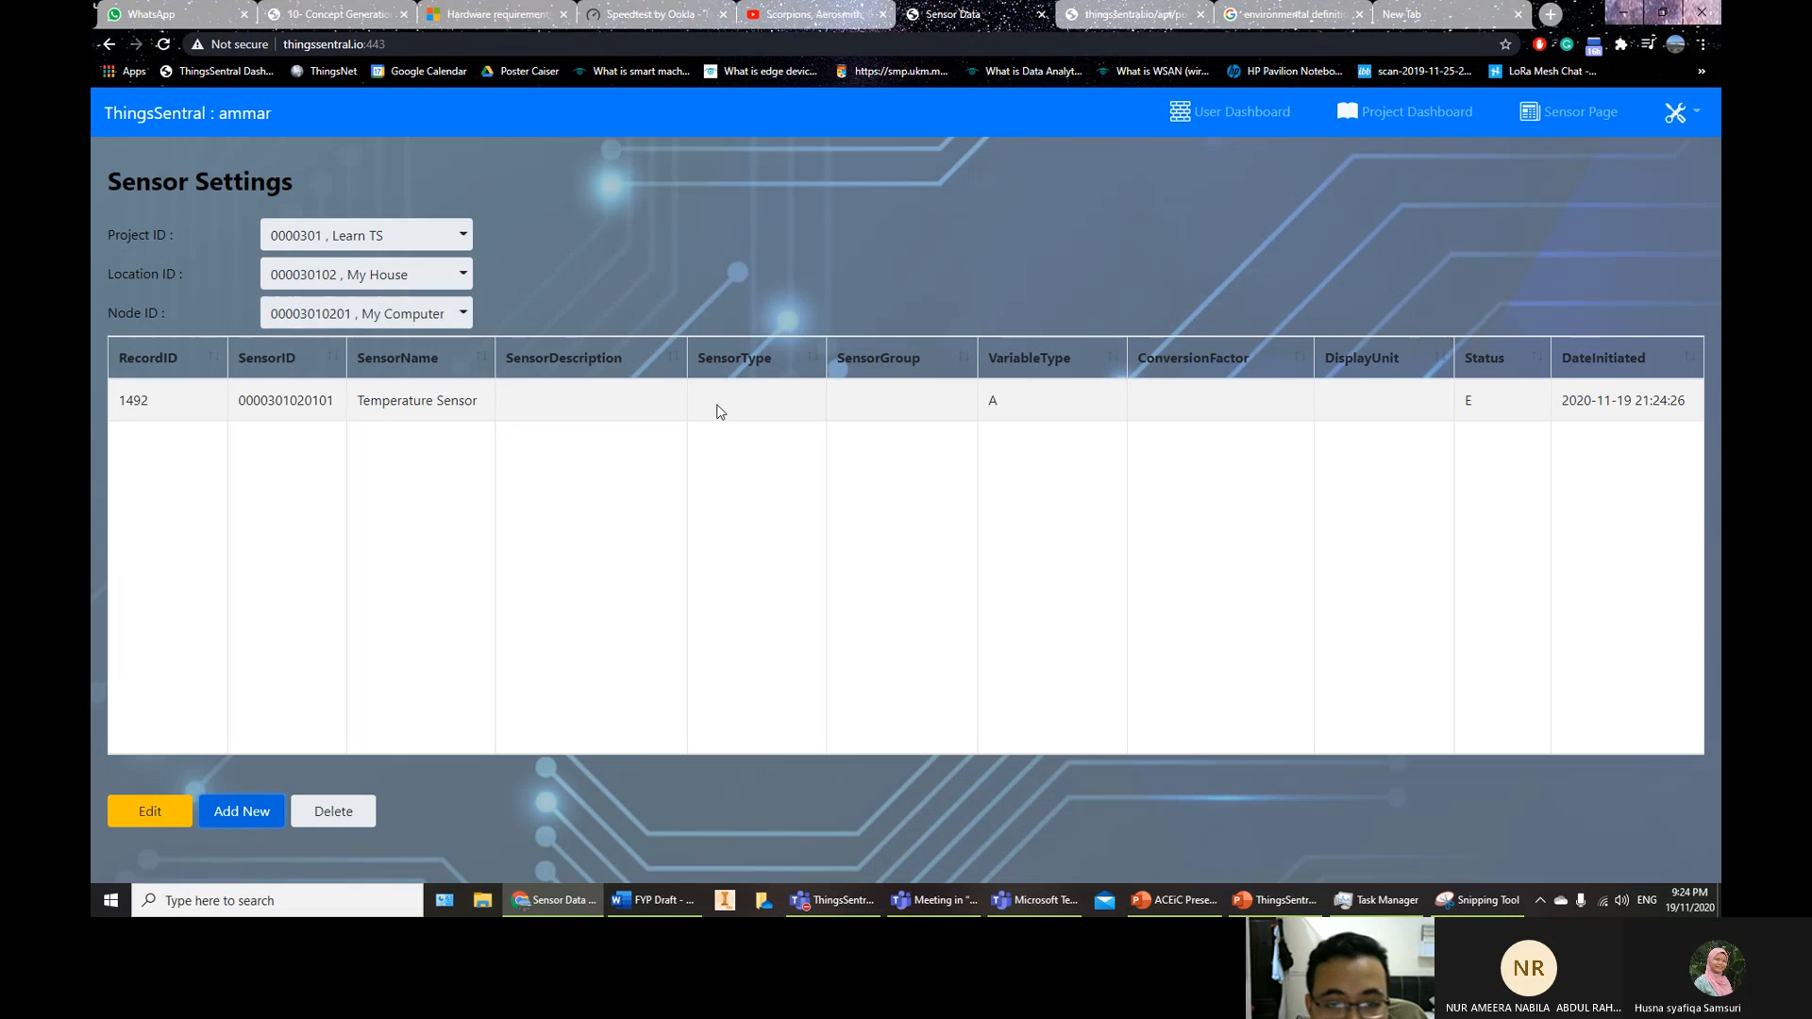
pyautogui.click(961, 755)
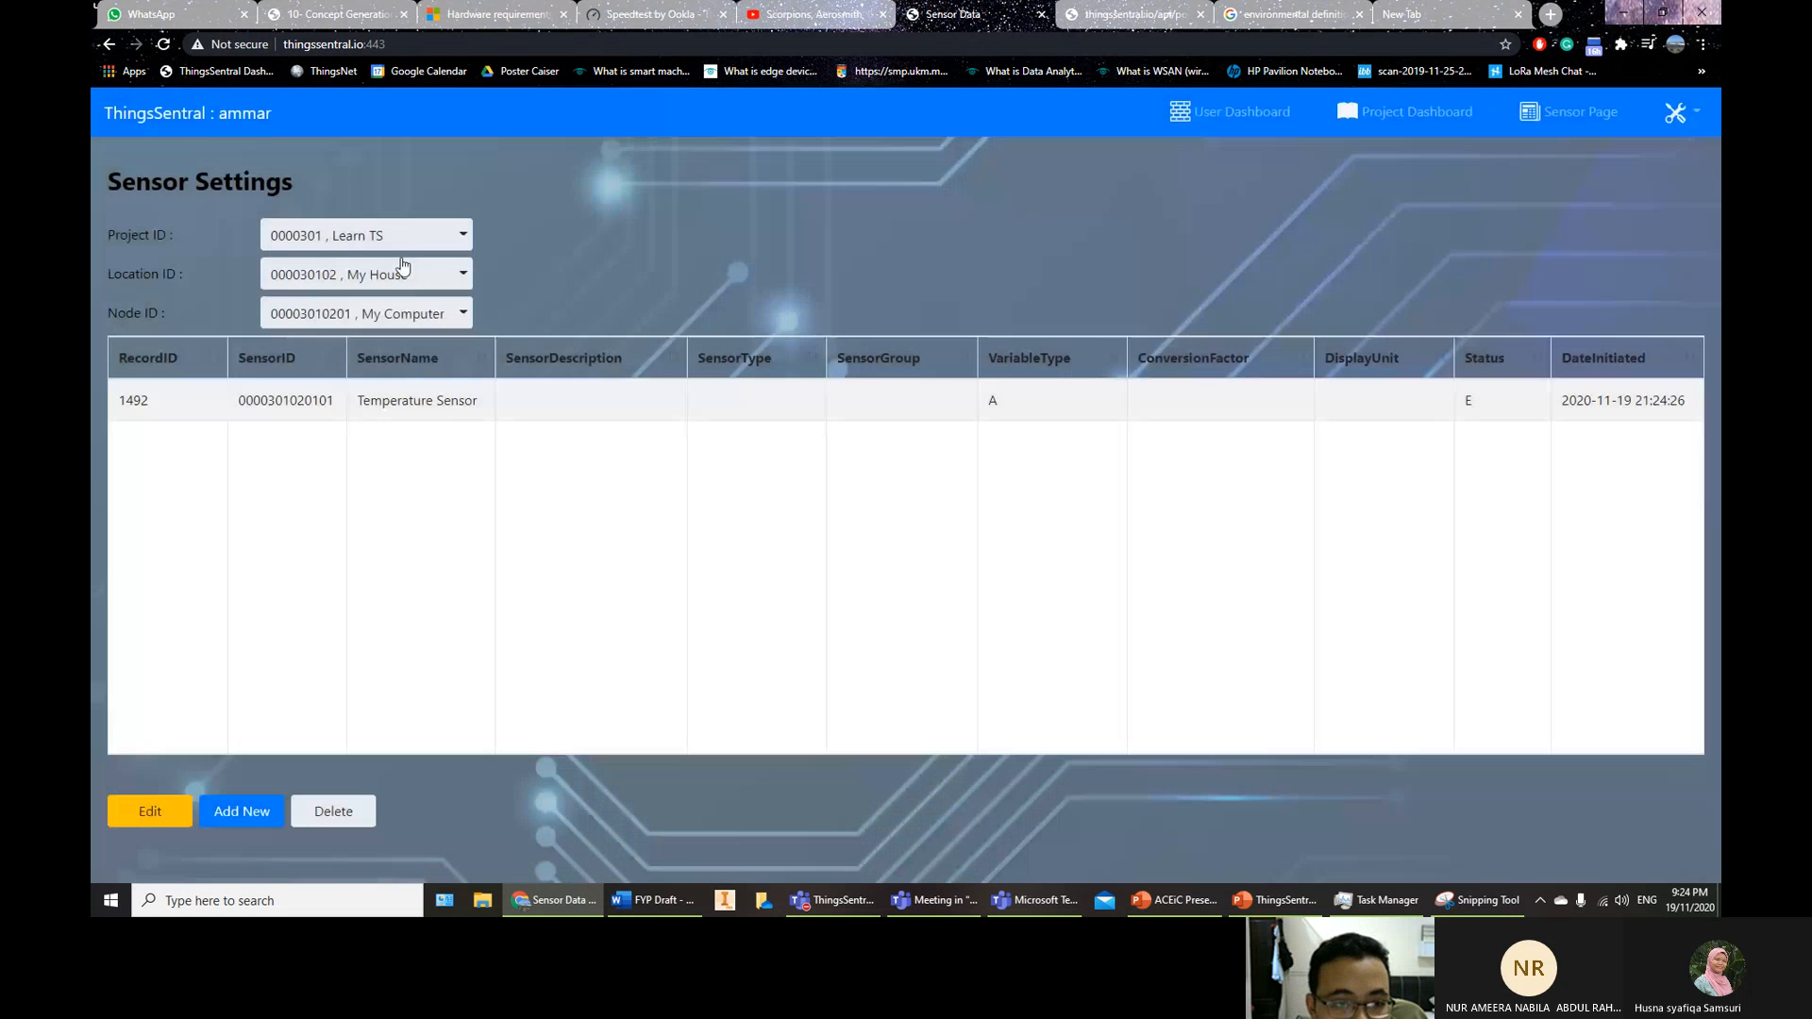
pyautogui.click(383, 272)
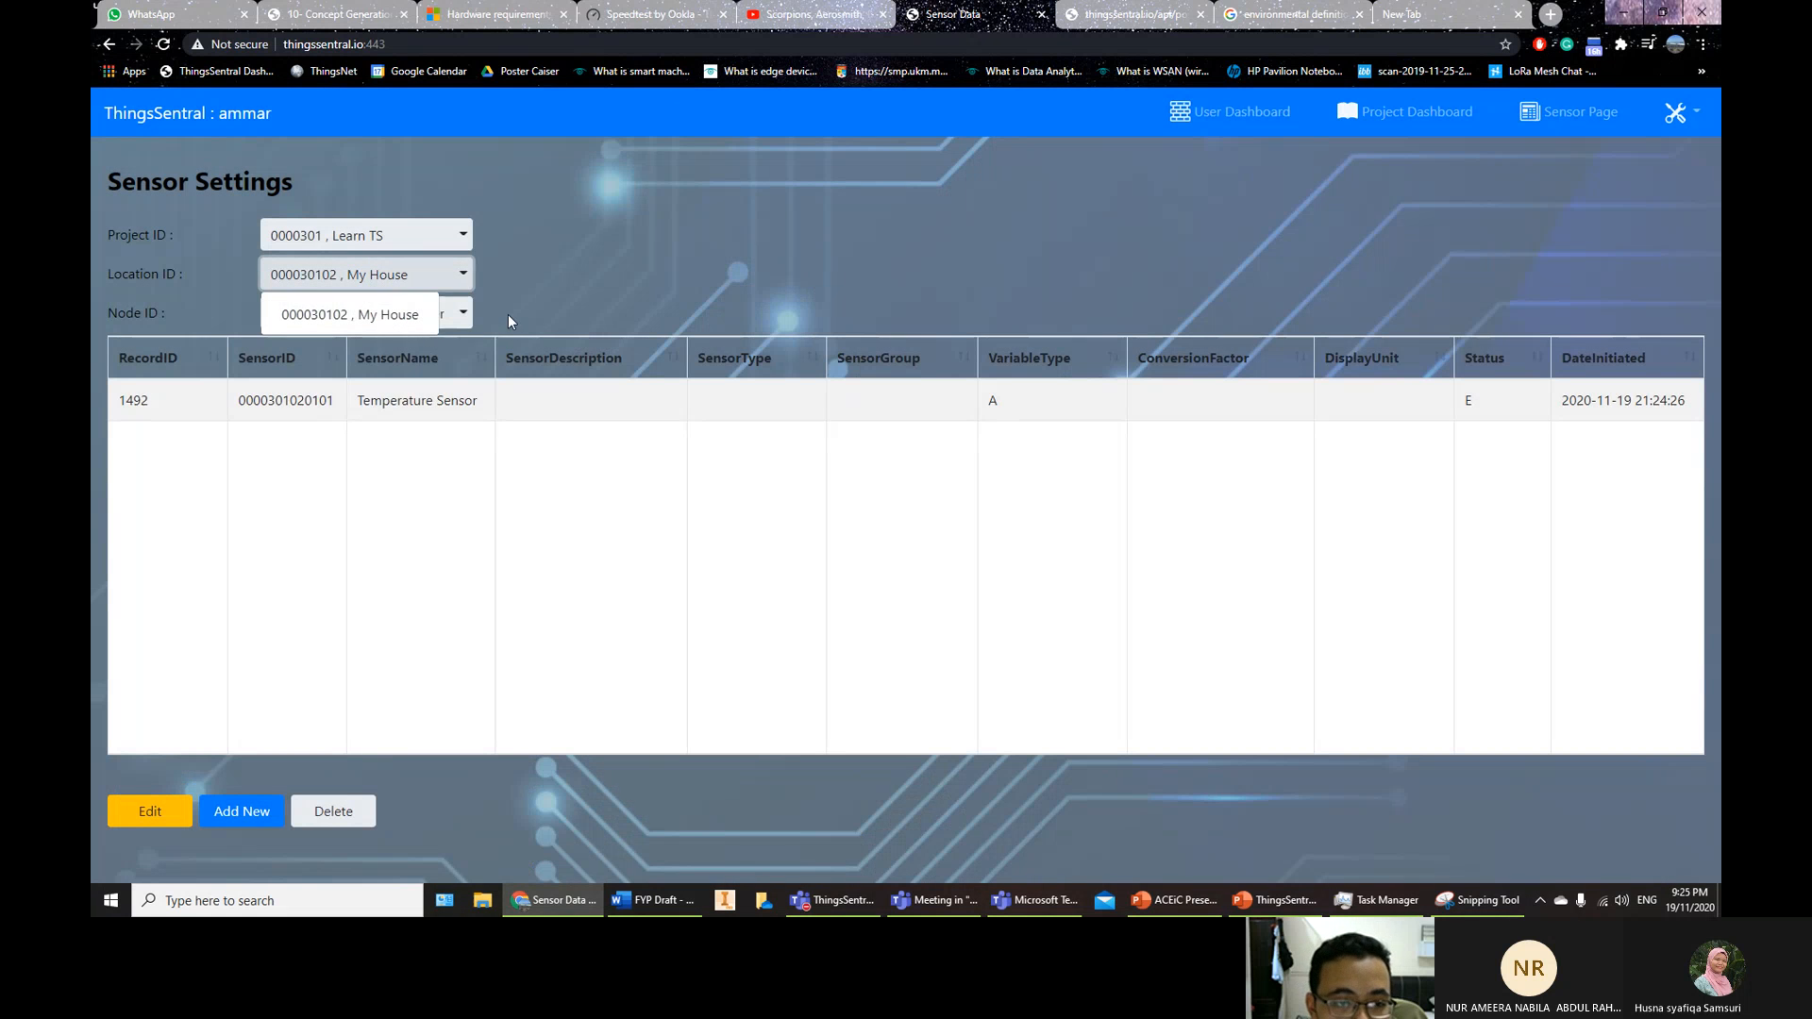
pyautogui.click(457, 317)
pyautogui.click(457, 317)
pyautogui.click(457, 317)
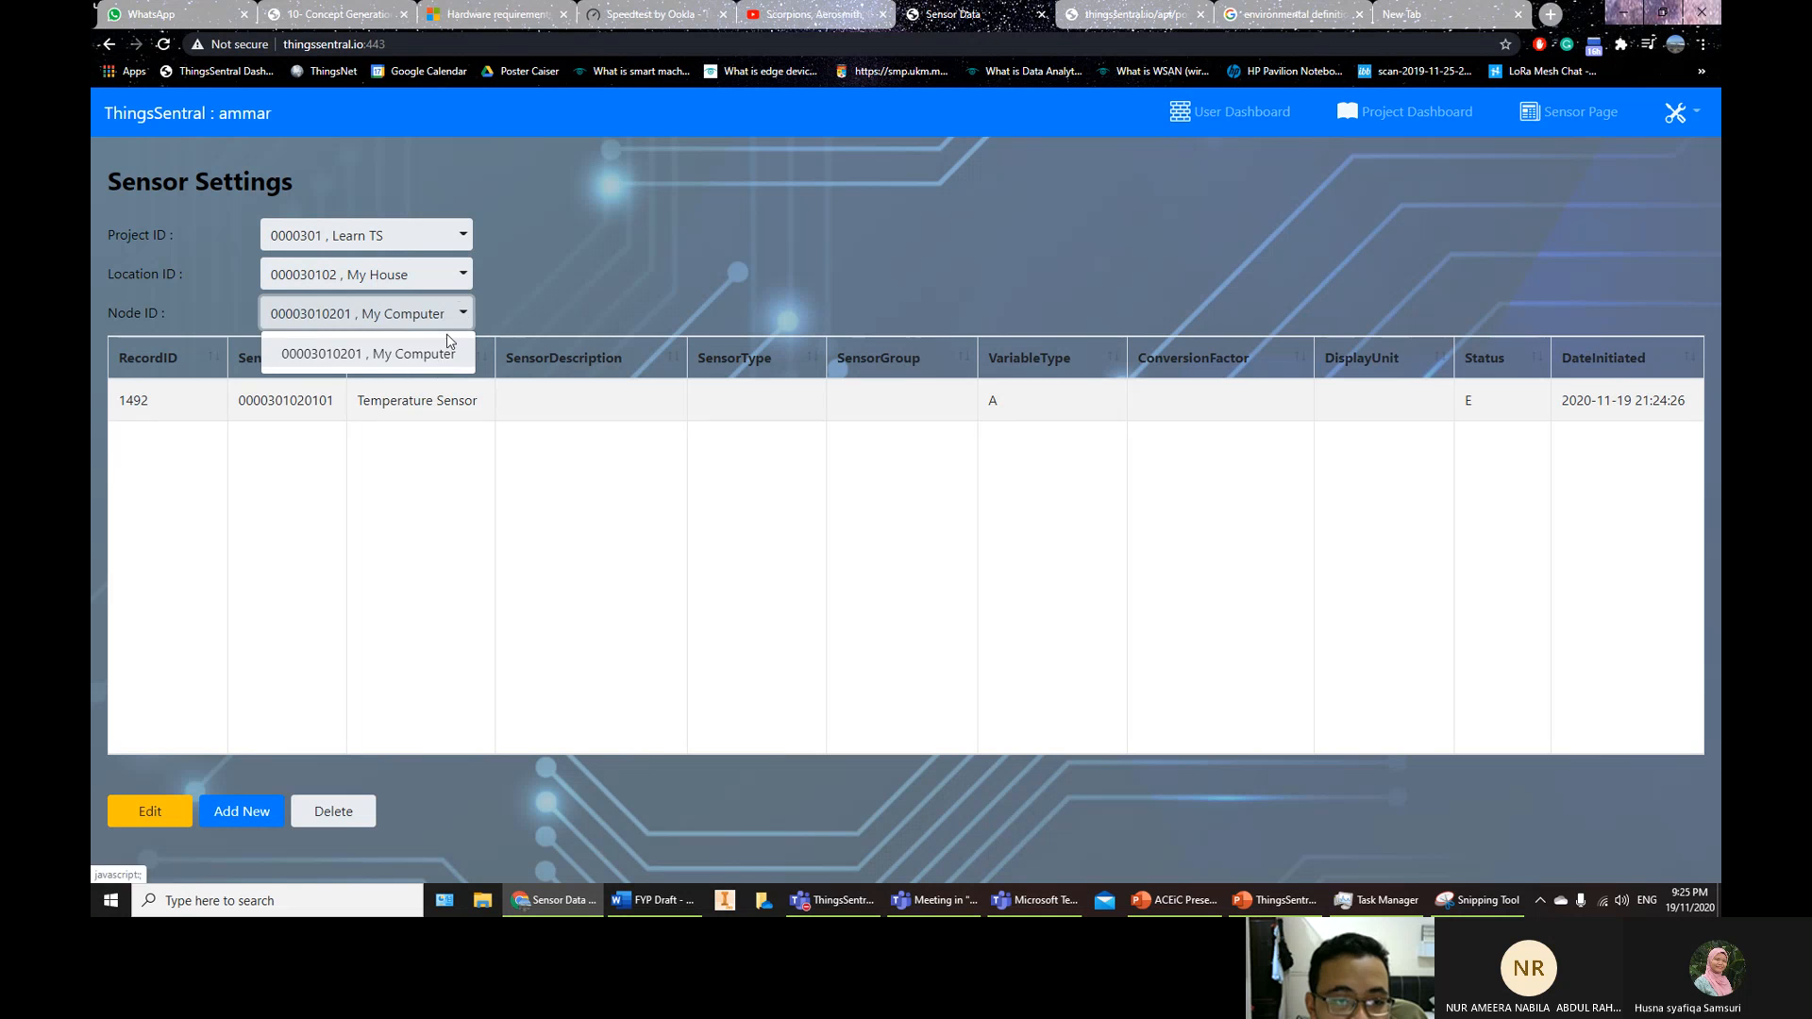
pyautogui.click(450, 347)
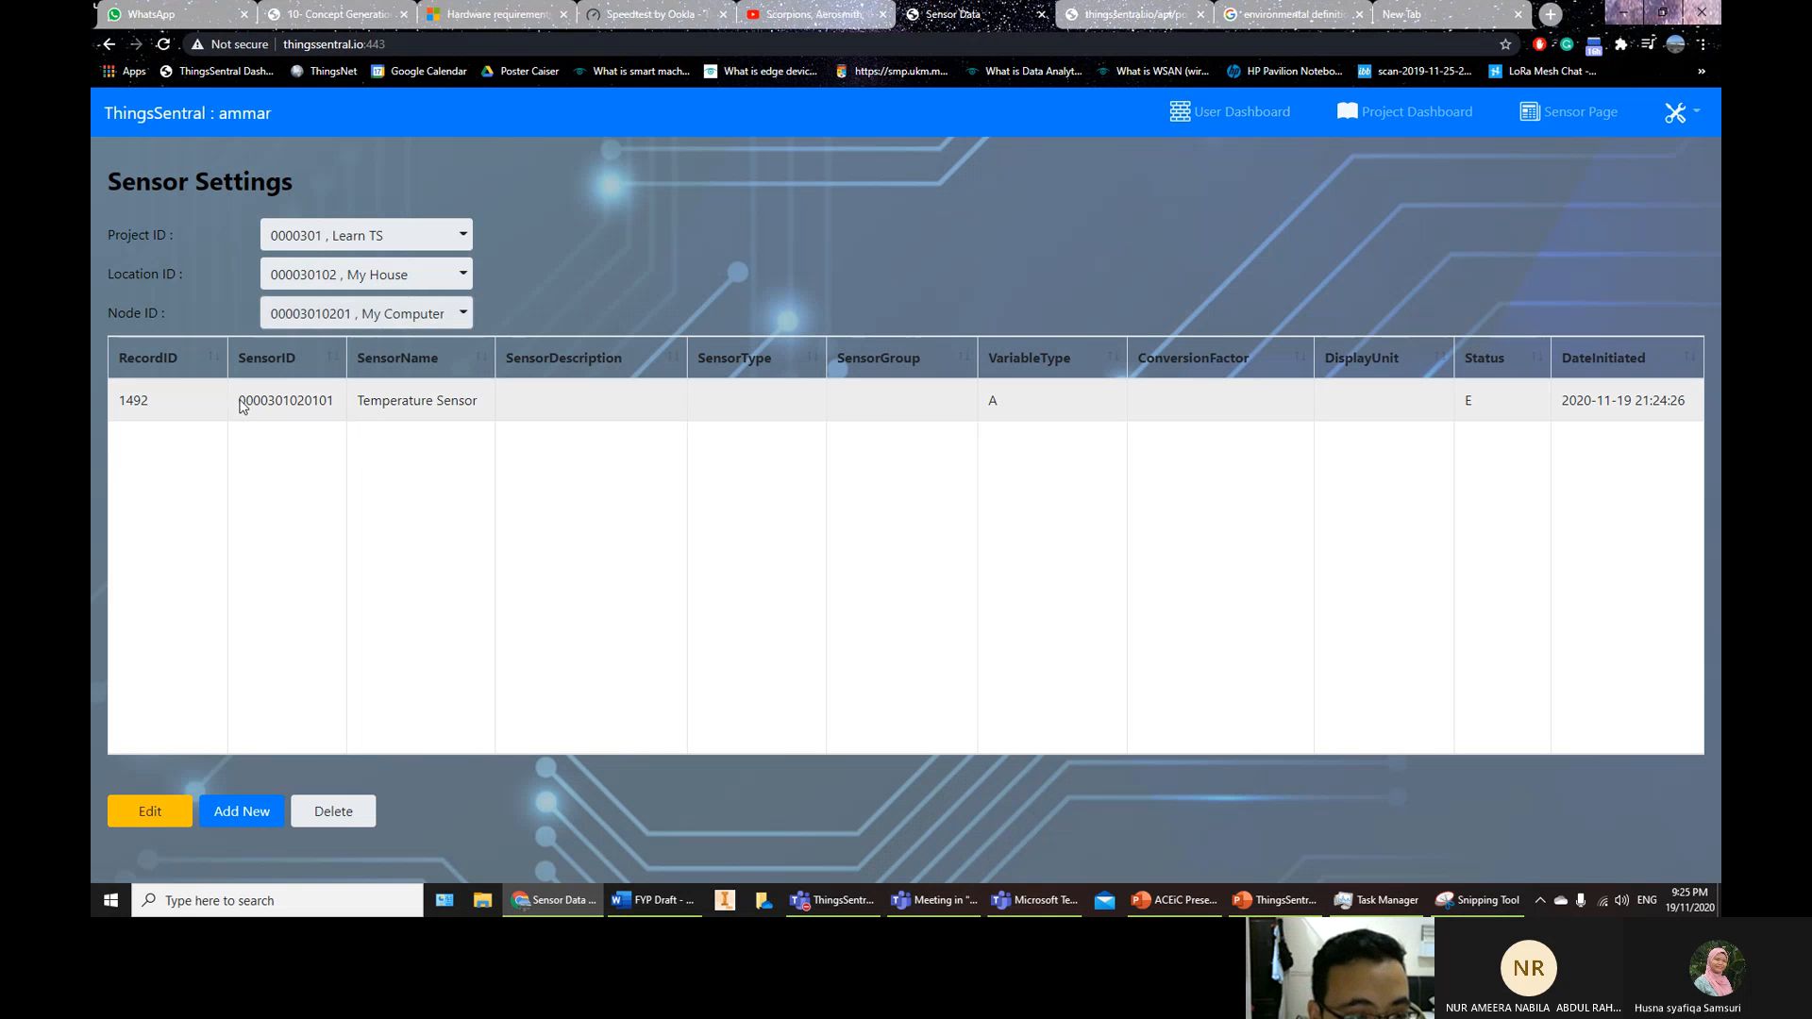
pyautogui.click(283, 407)
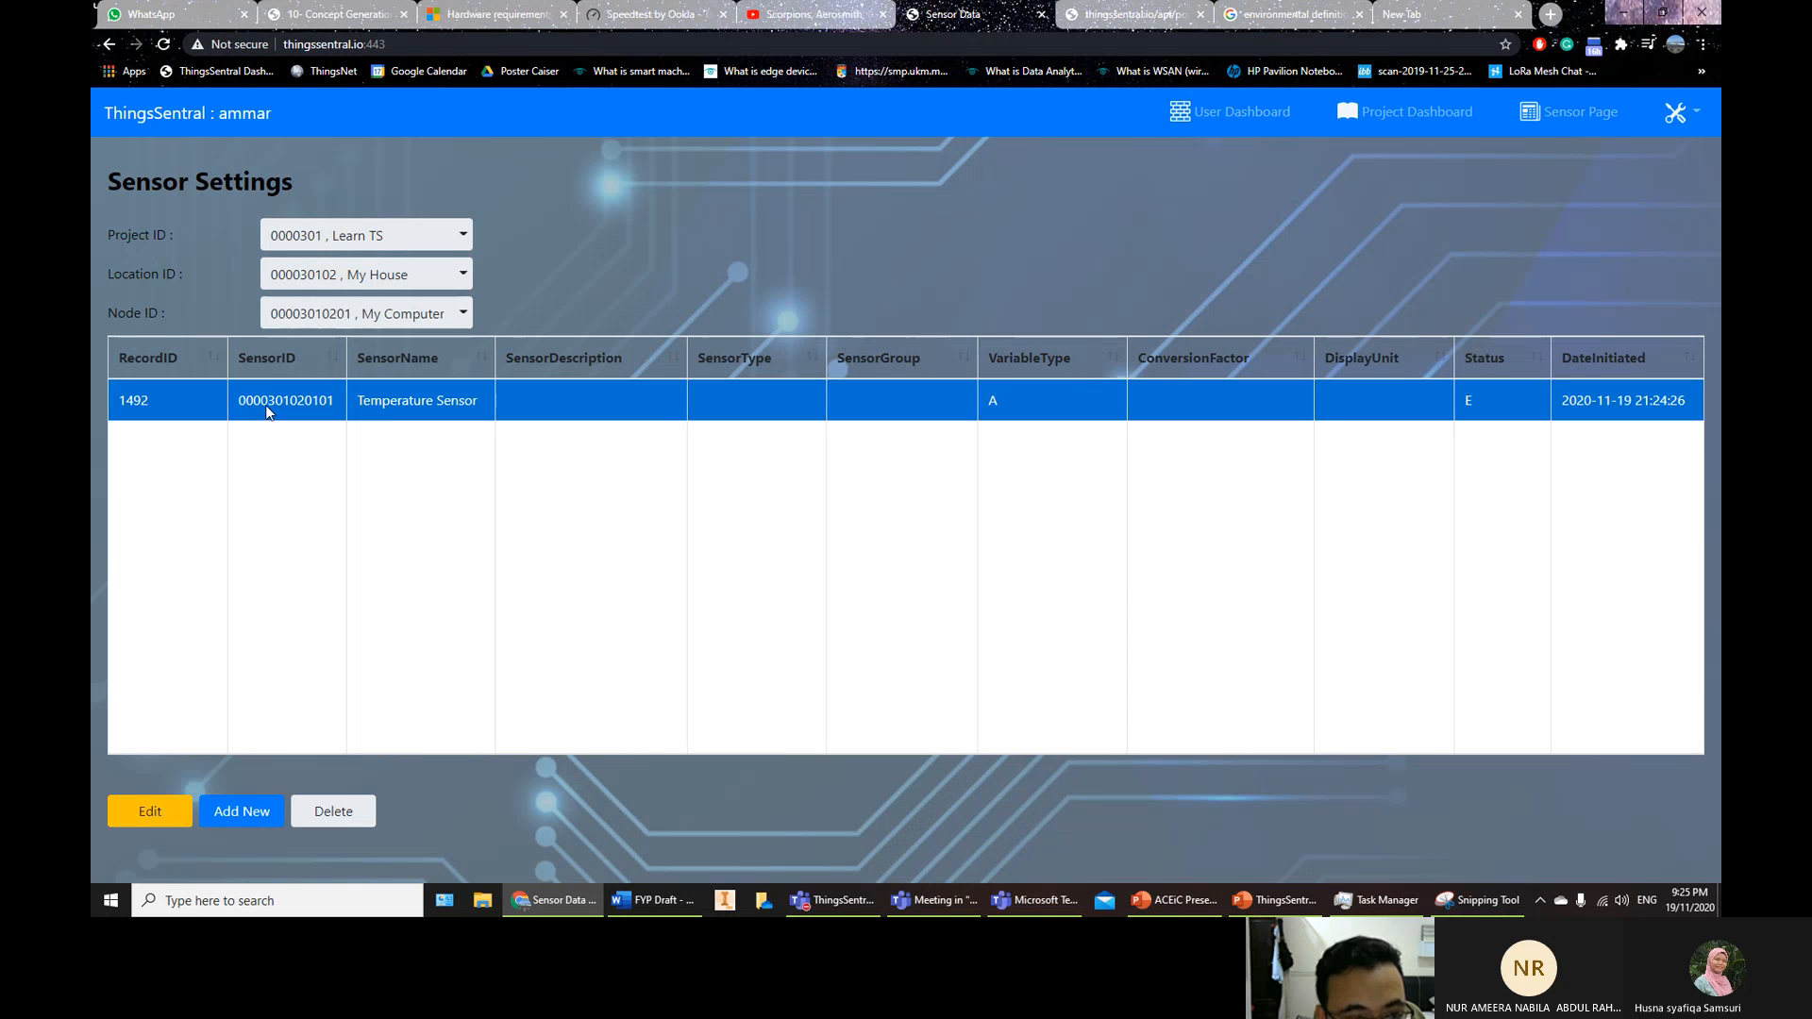
pyautogui.click(326, 235)
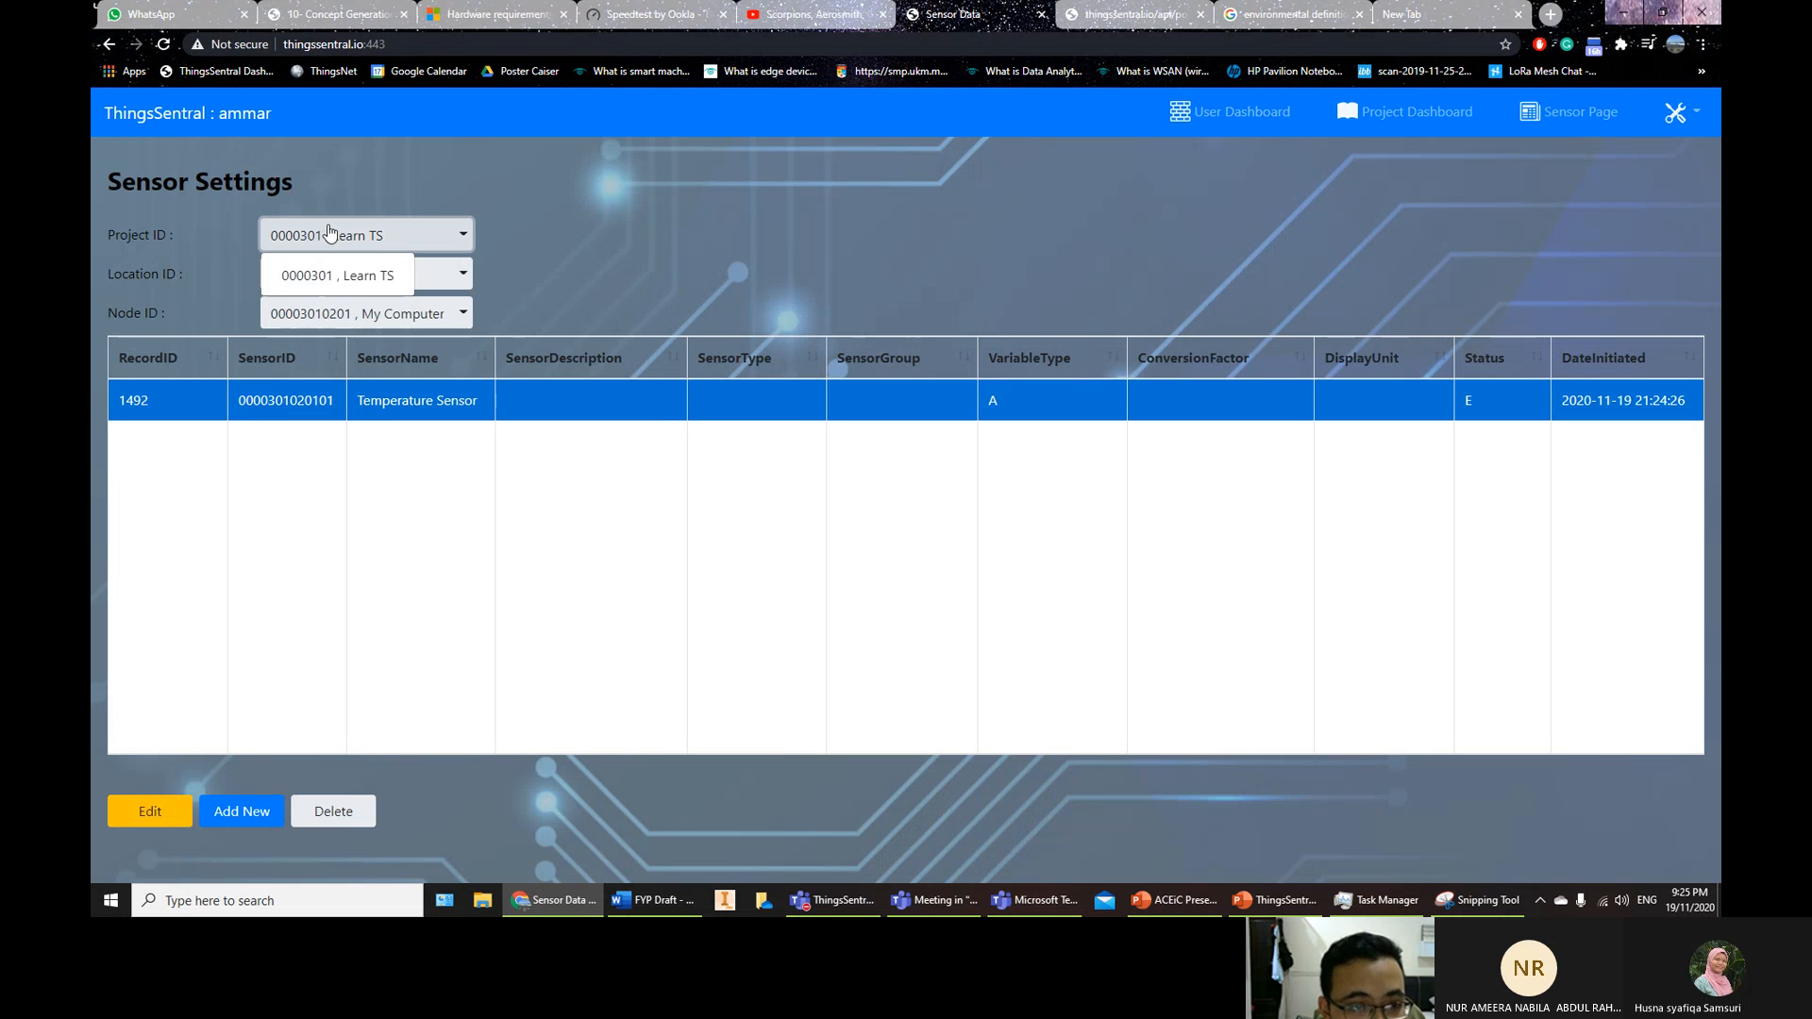
pyautogui.click(397, 238)
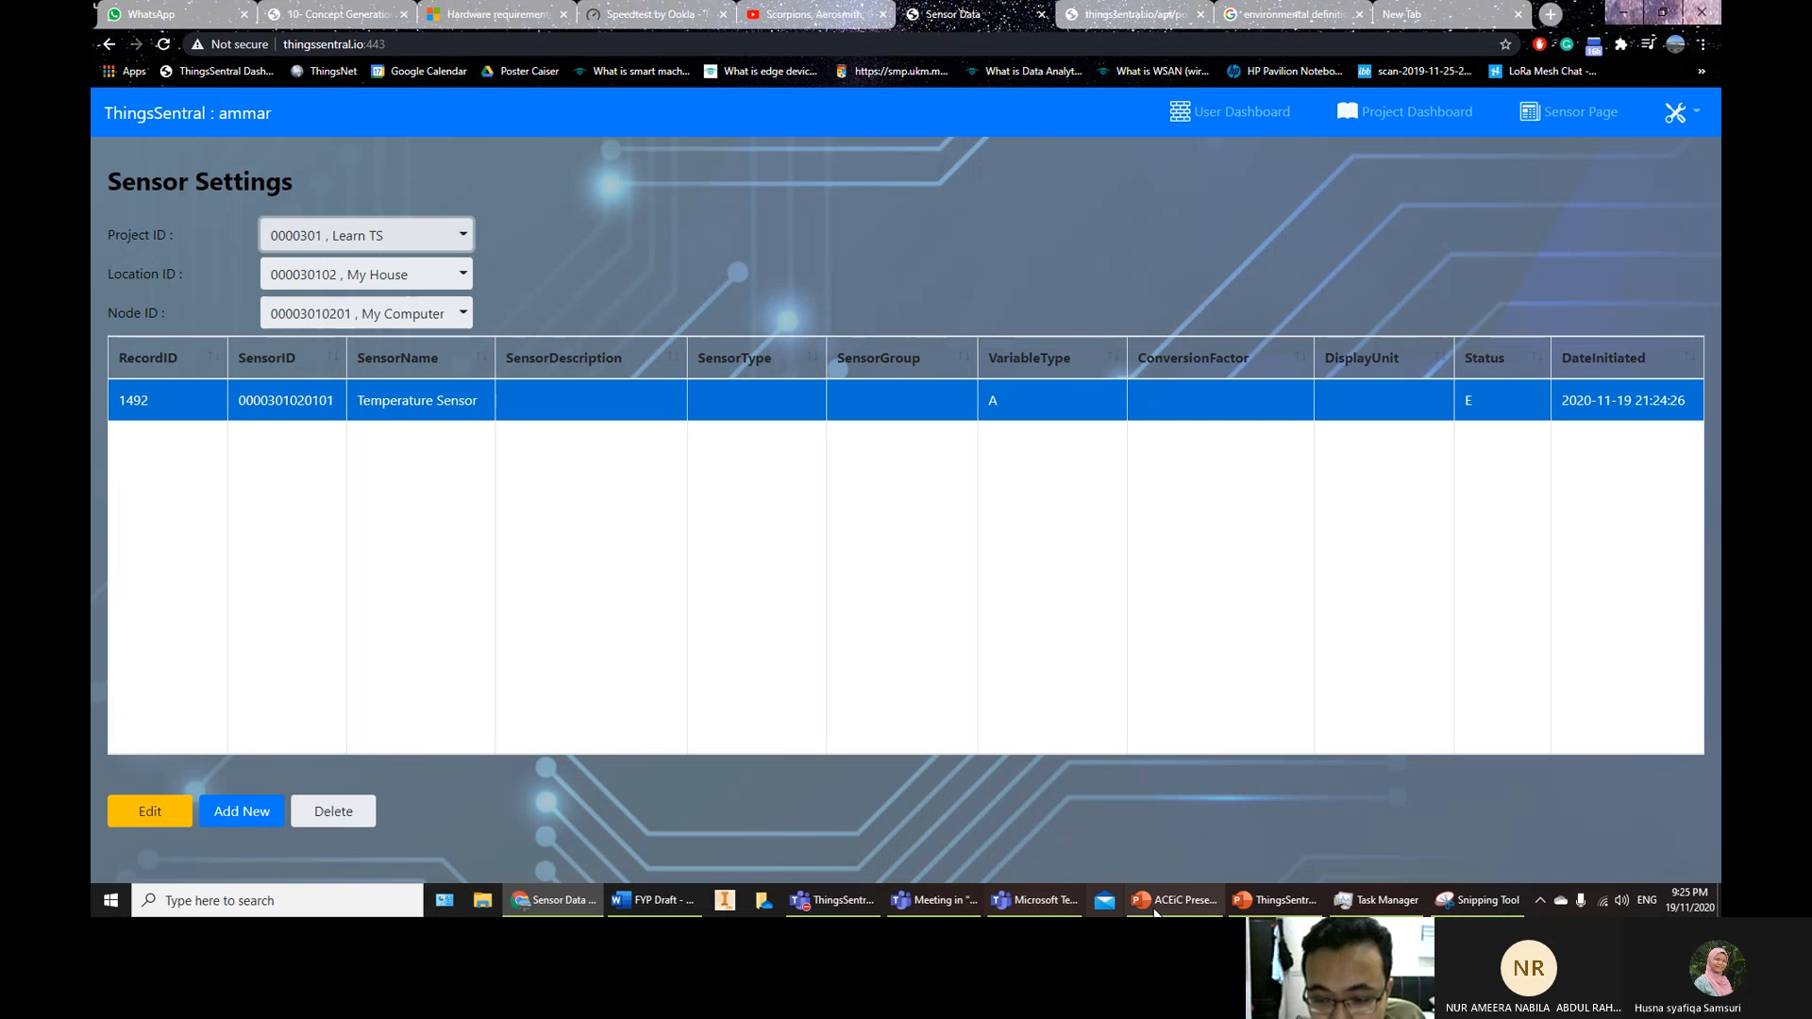
# Review slide 6 of the ThingsSentral Overview deck, then open ThingsSentral's Sensor Page in Chrome
pyautogui.click(1274, 900)
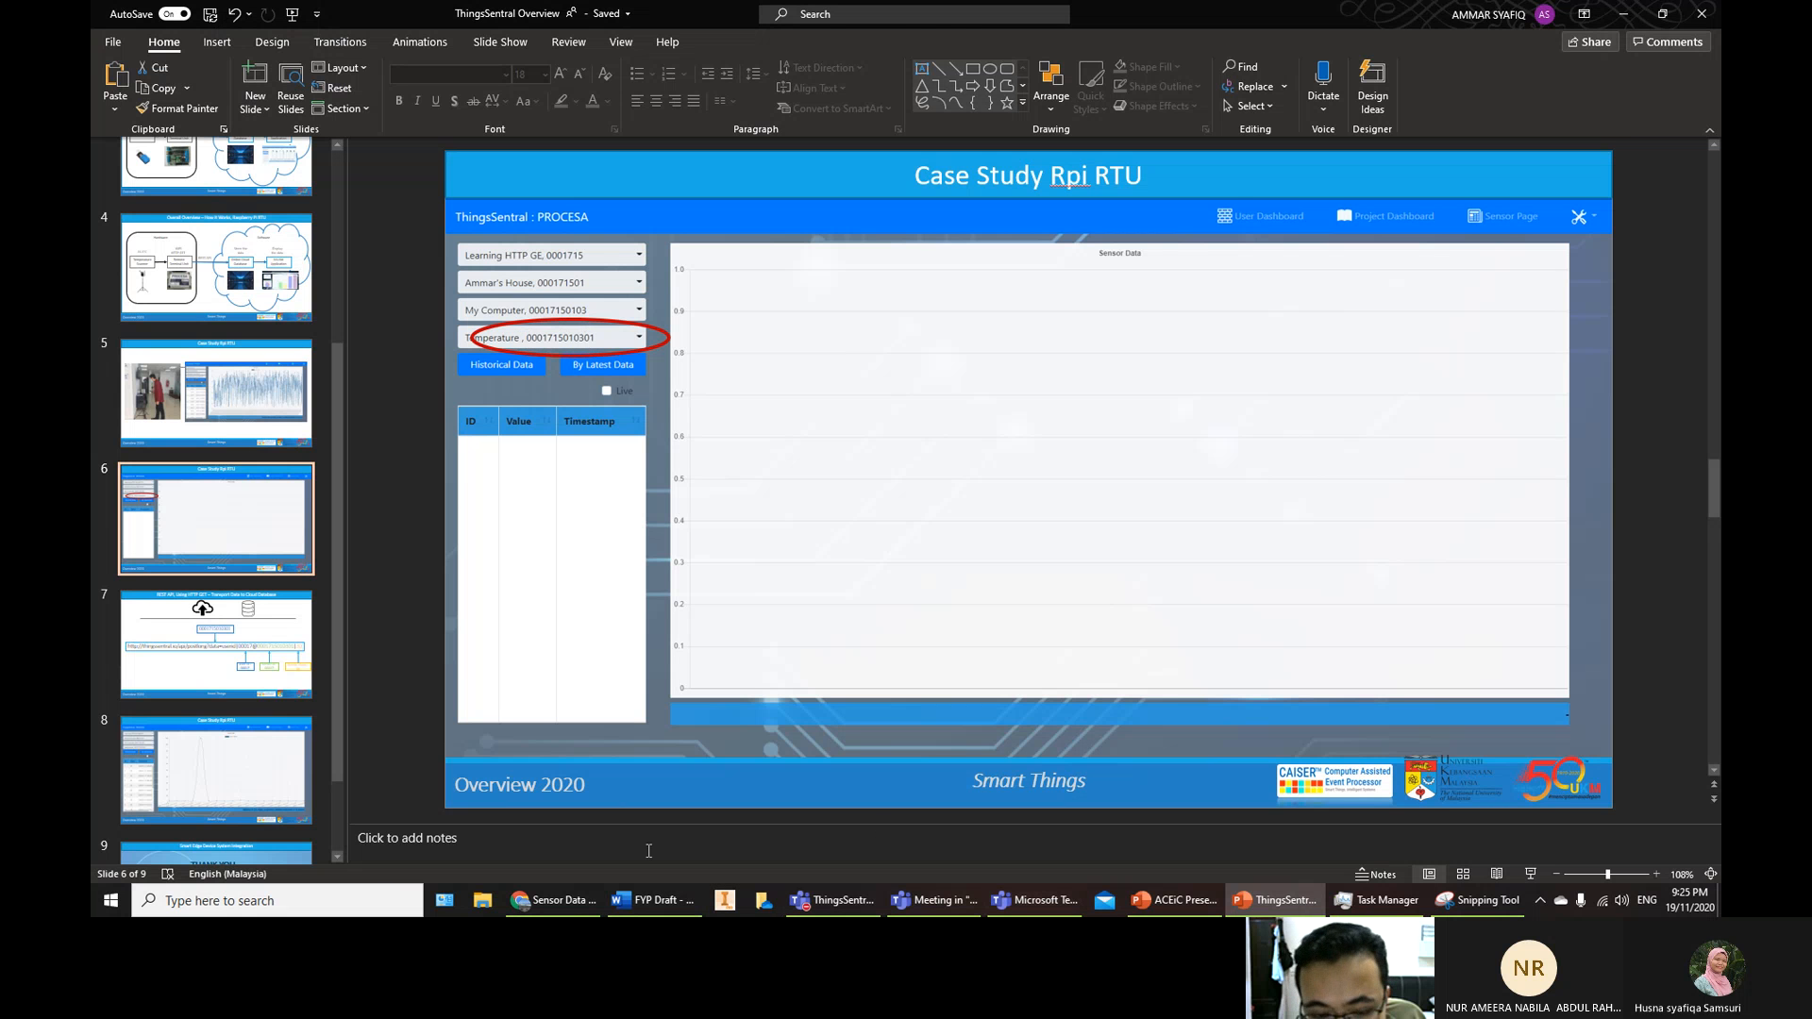
pyautogui.click(552, 900)
pyautogui.click(1555, 123)
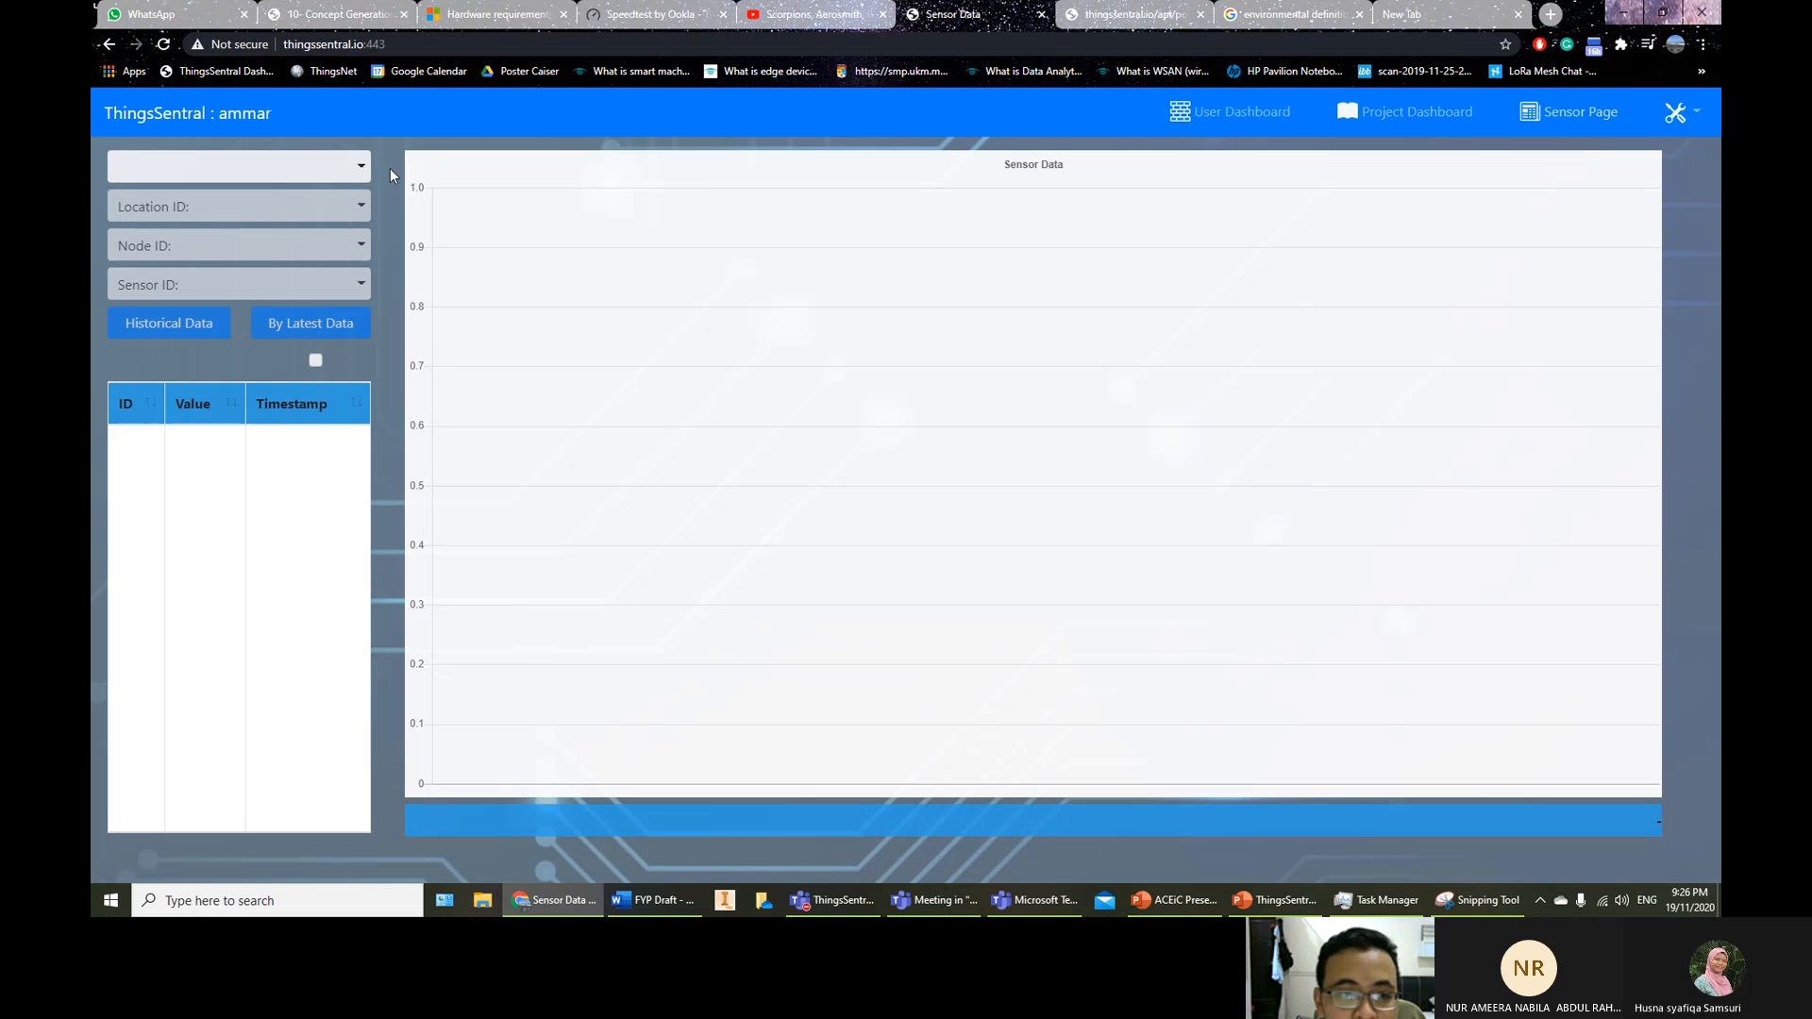
# Reload the Sensor Page and log back in with the account username
pyautogui.click(157, 45)
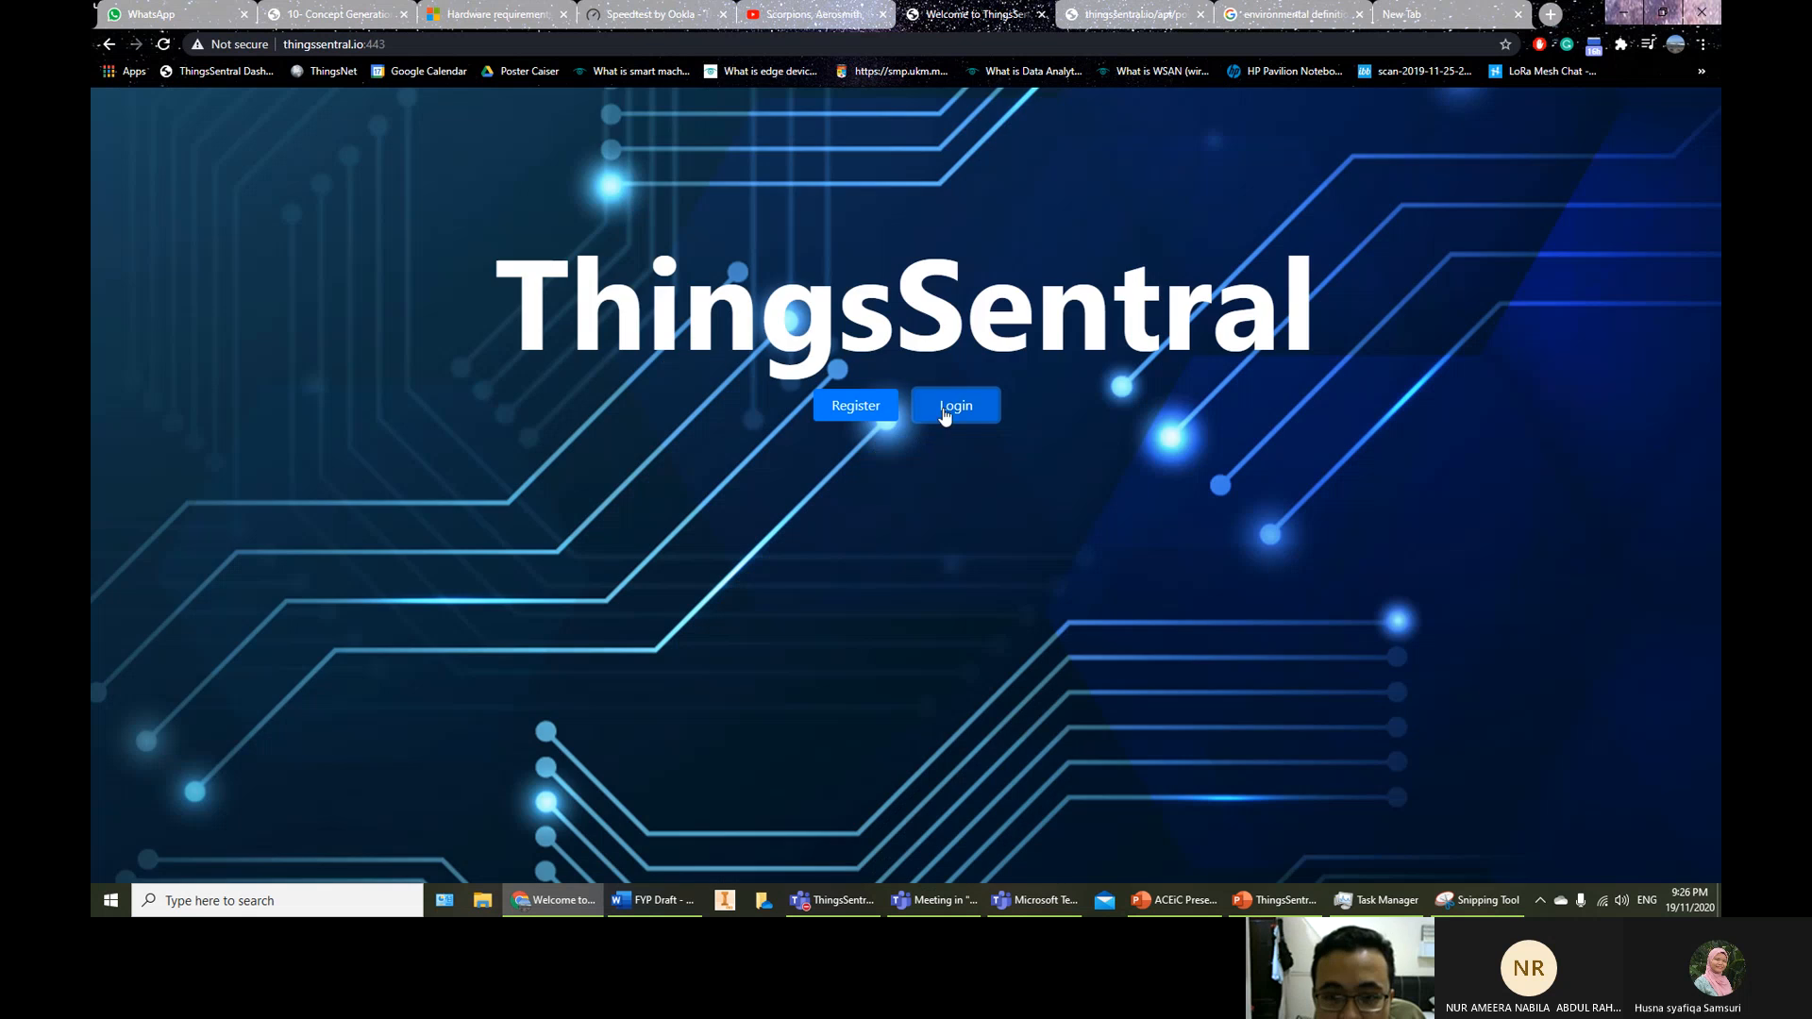
pyautogui.click(945, 415)
pyautogui.write('a')
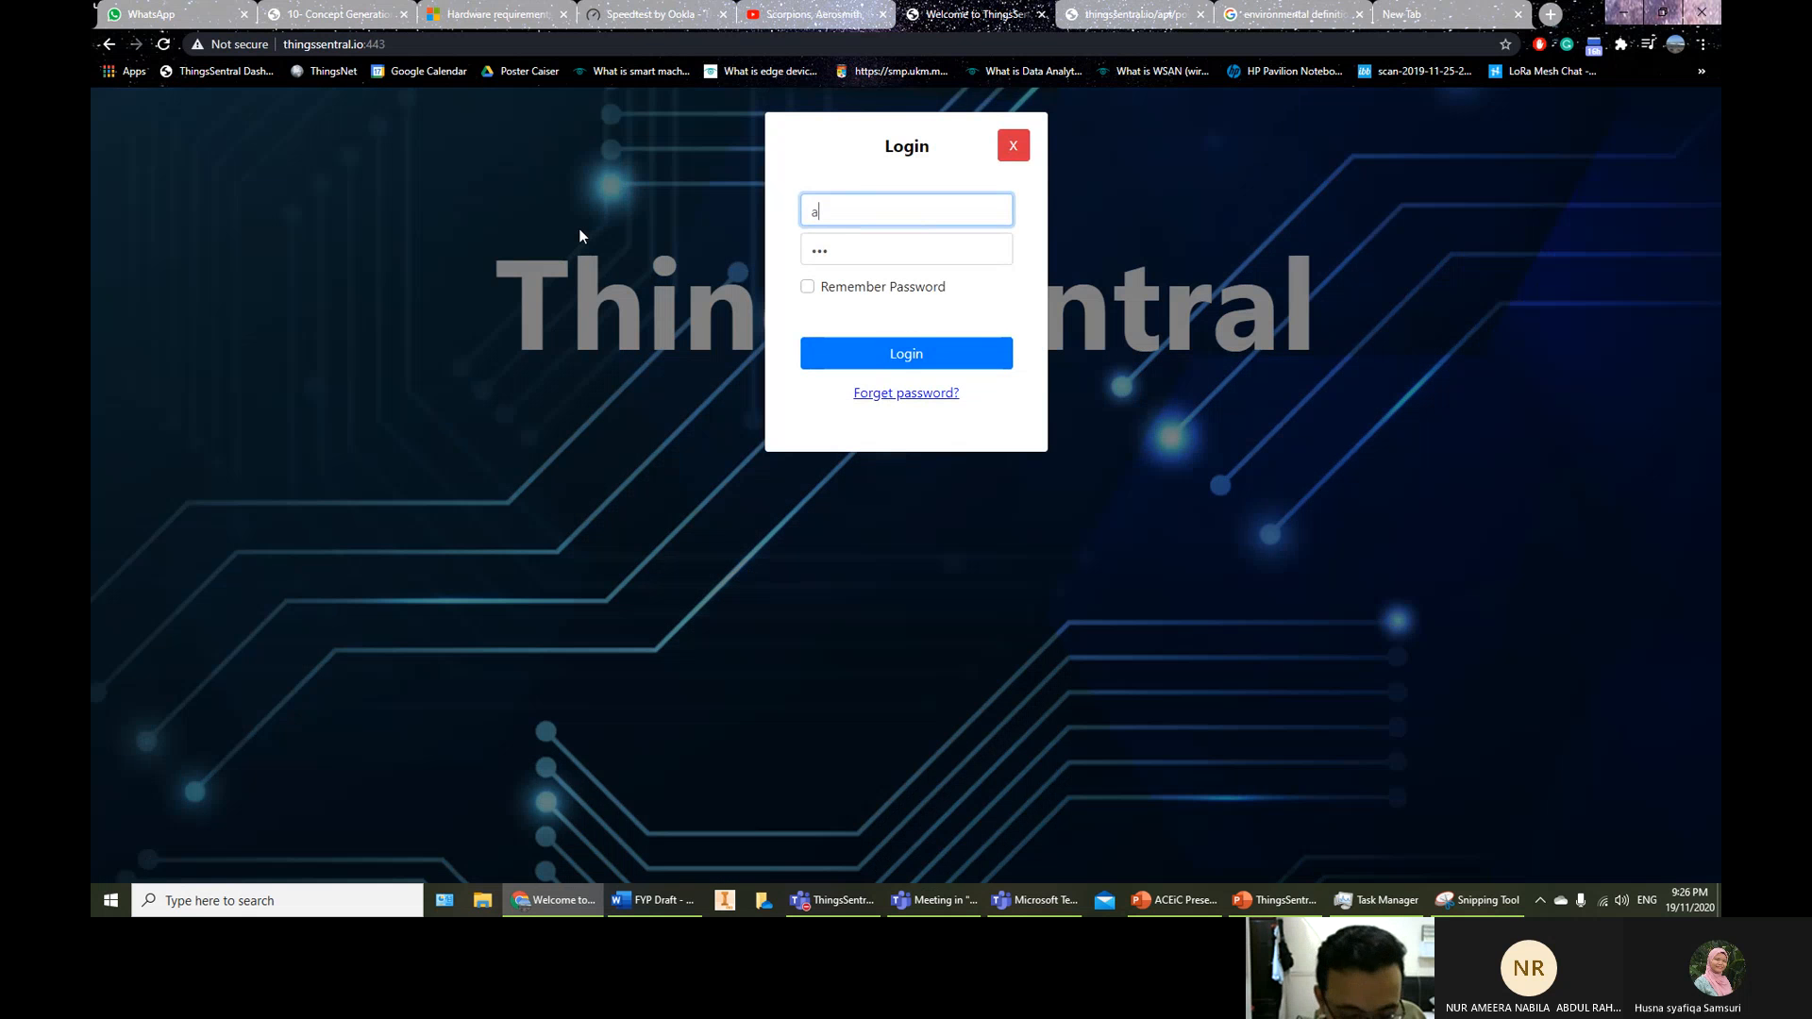
pyautogui.write('mma')
pyautogui.press('BackSpace')
pyautogui.press('BackSpace')
pyautogui.write('ma')
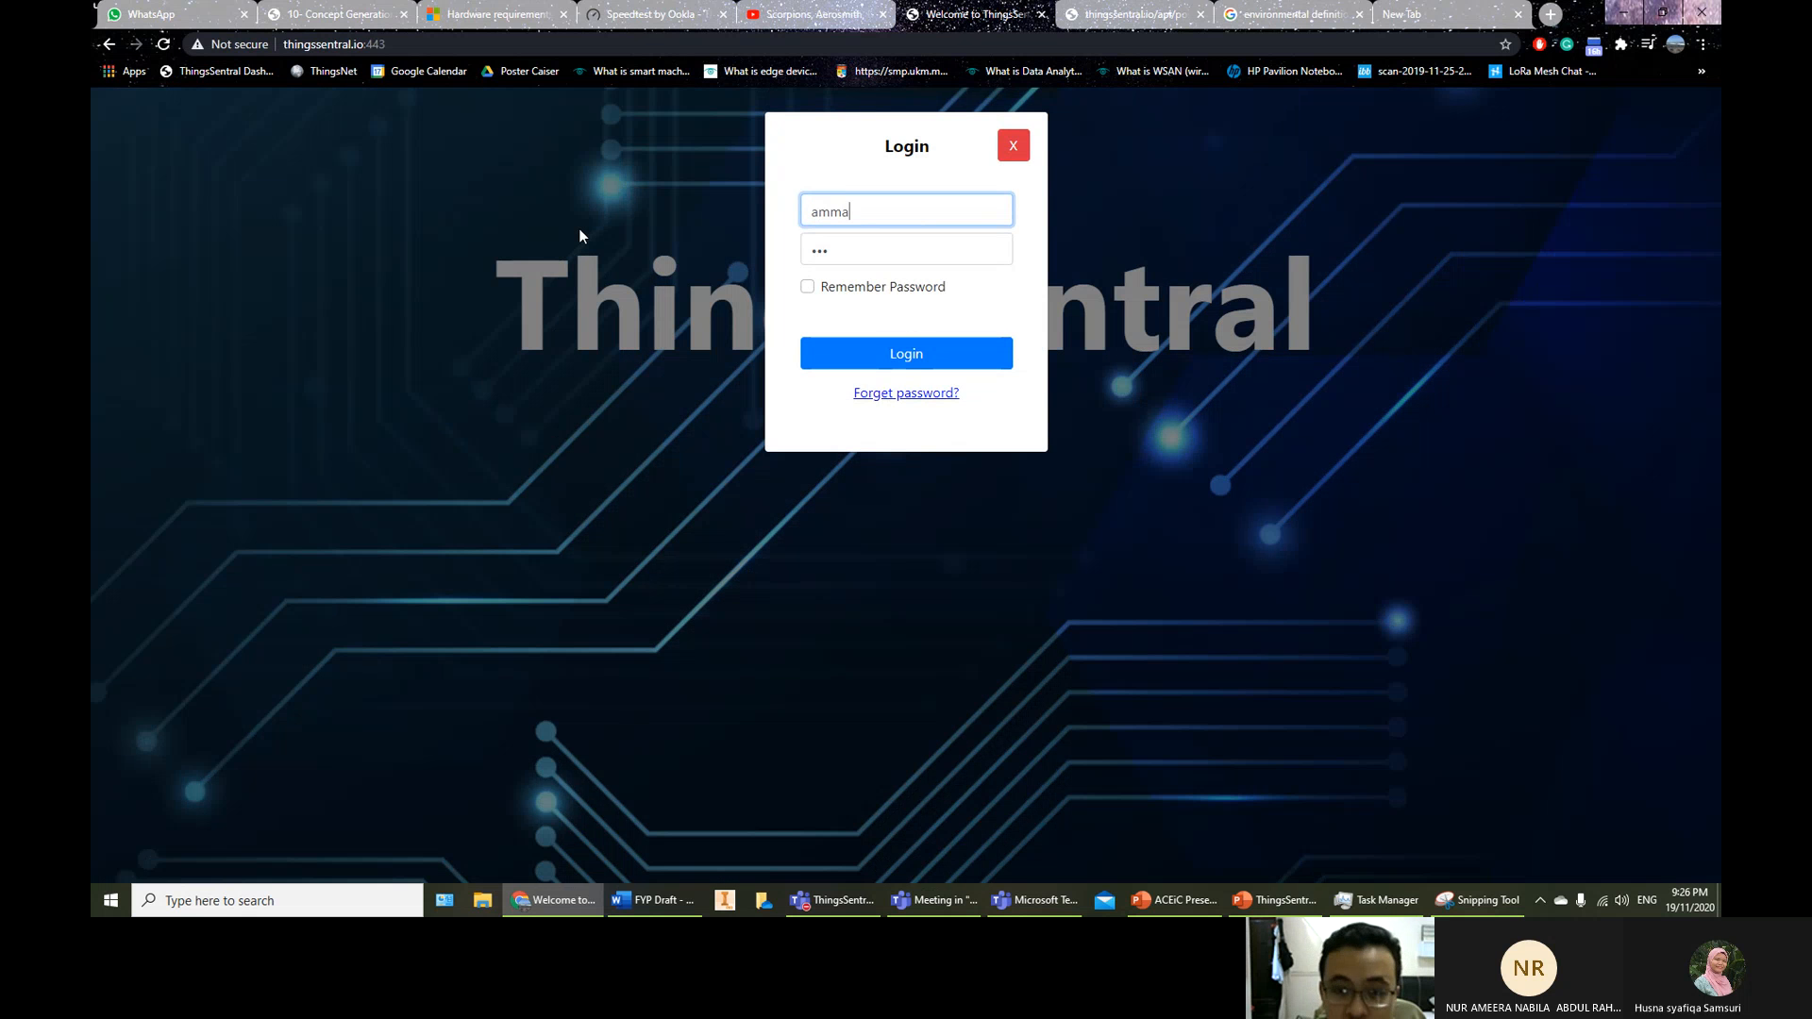
pyautogui.write('r')
pyautogui.click(960, 366)
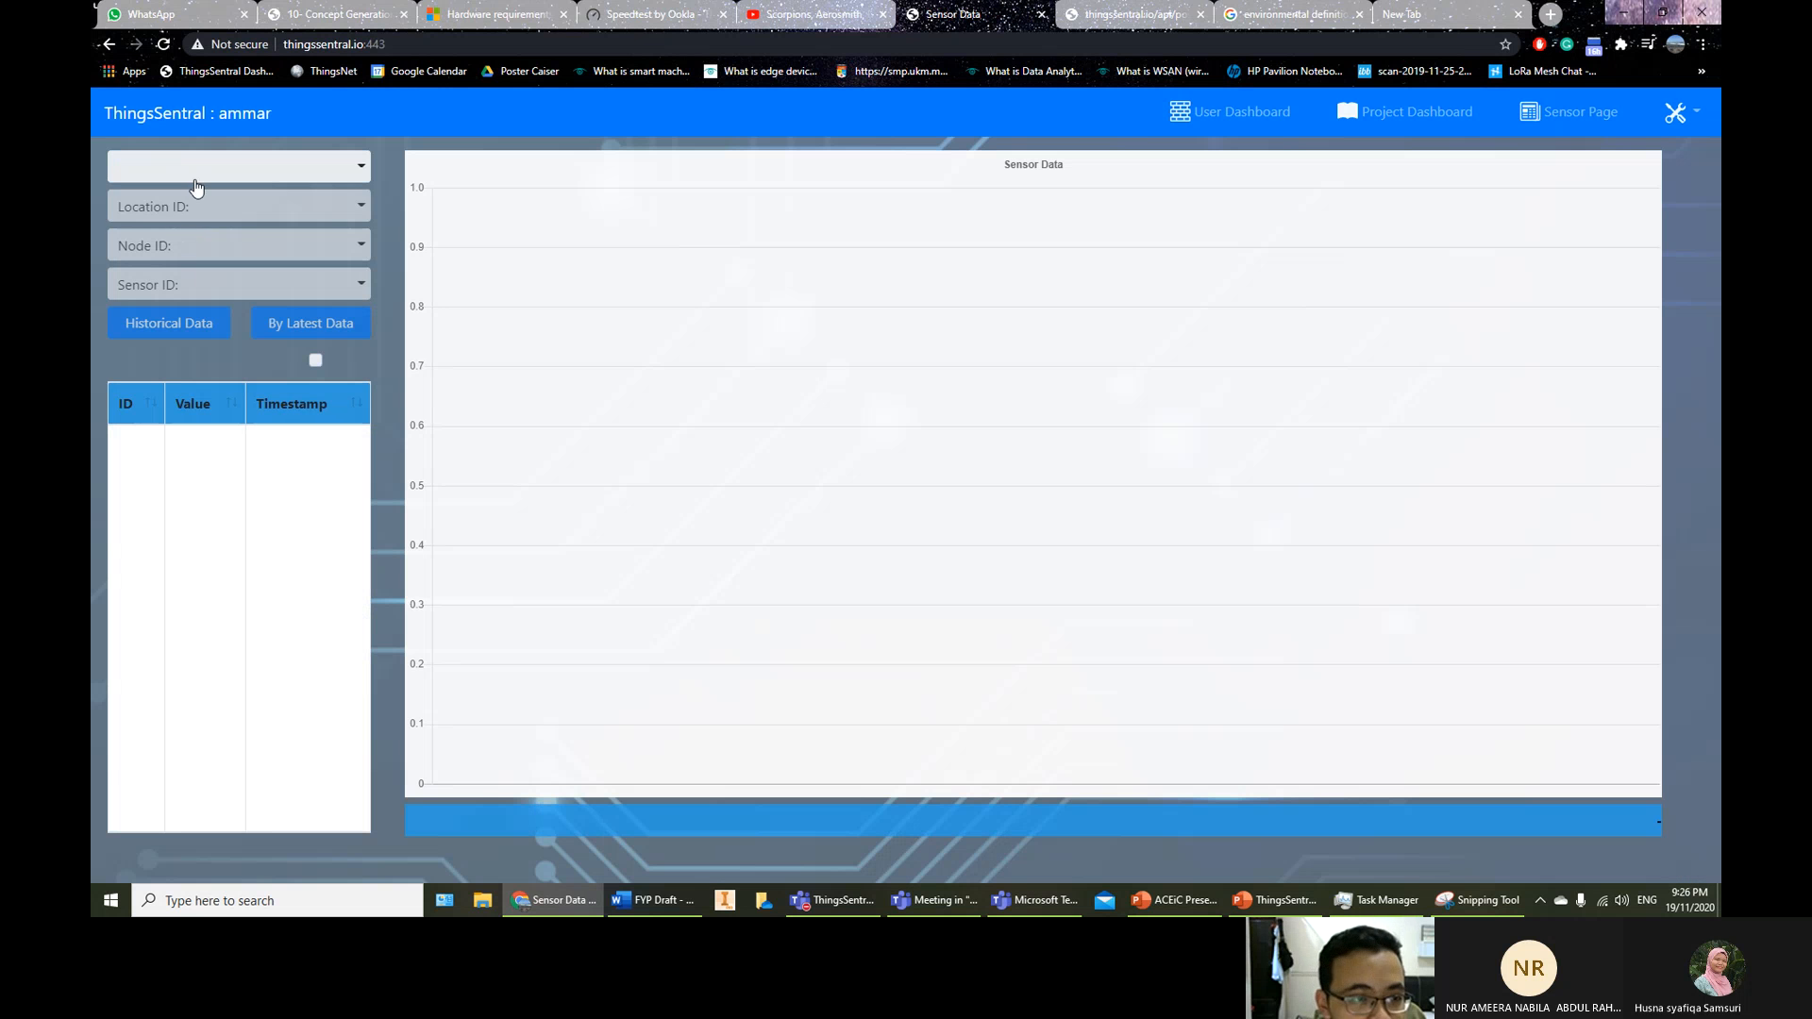
# Select project Learn TS, location My House, node My Computer and the Temperature Sensor
pyautogui.click(195, 186)
pyautogui.click(192, 208)
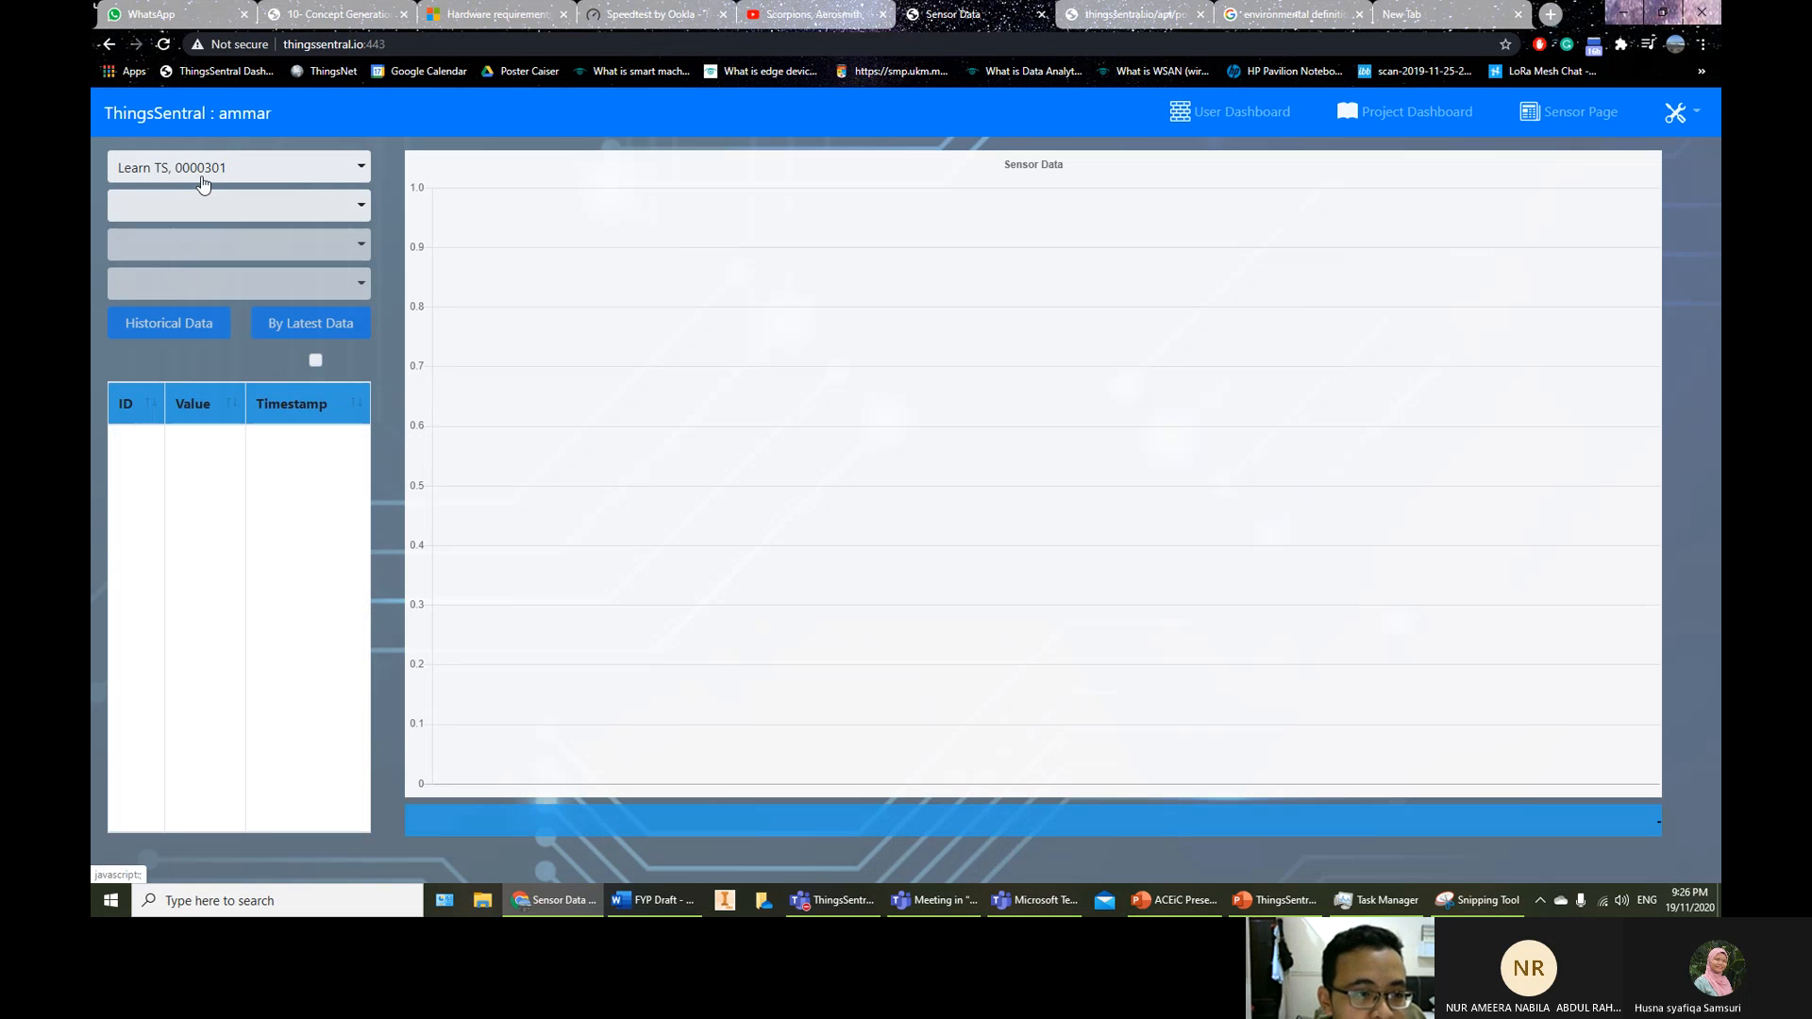
pyautogui.click(208, 203)
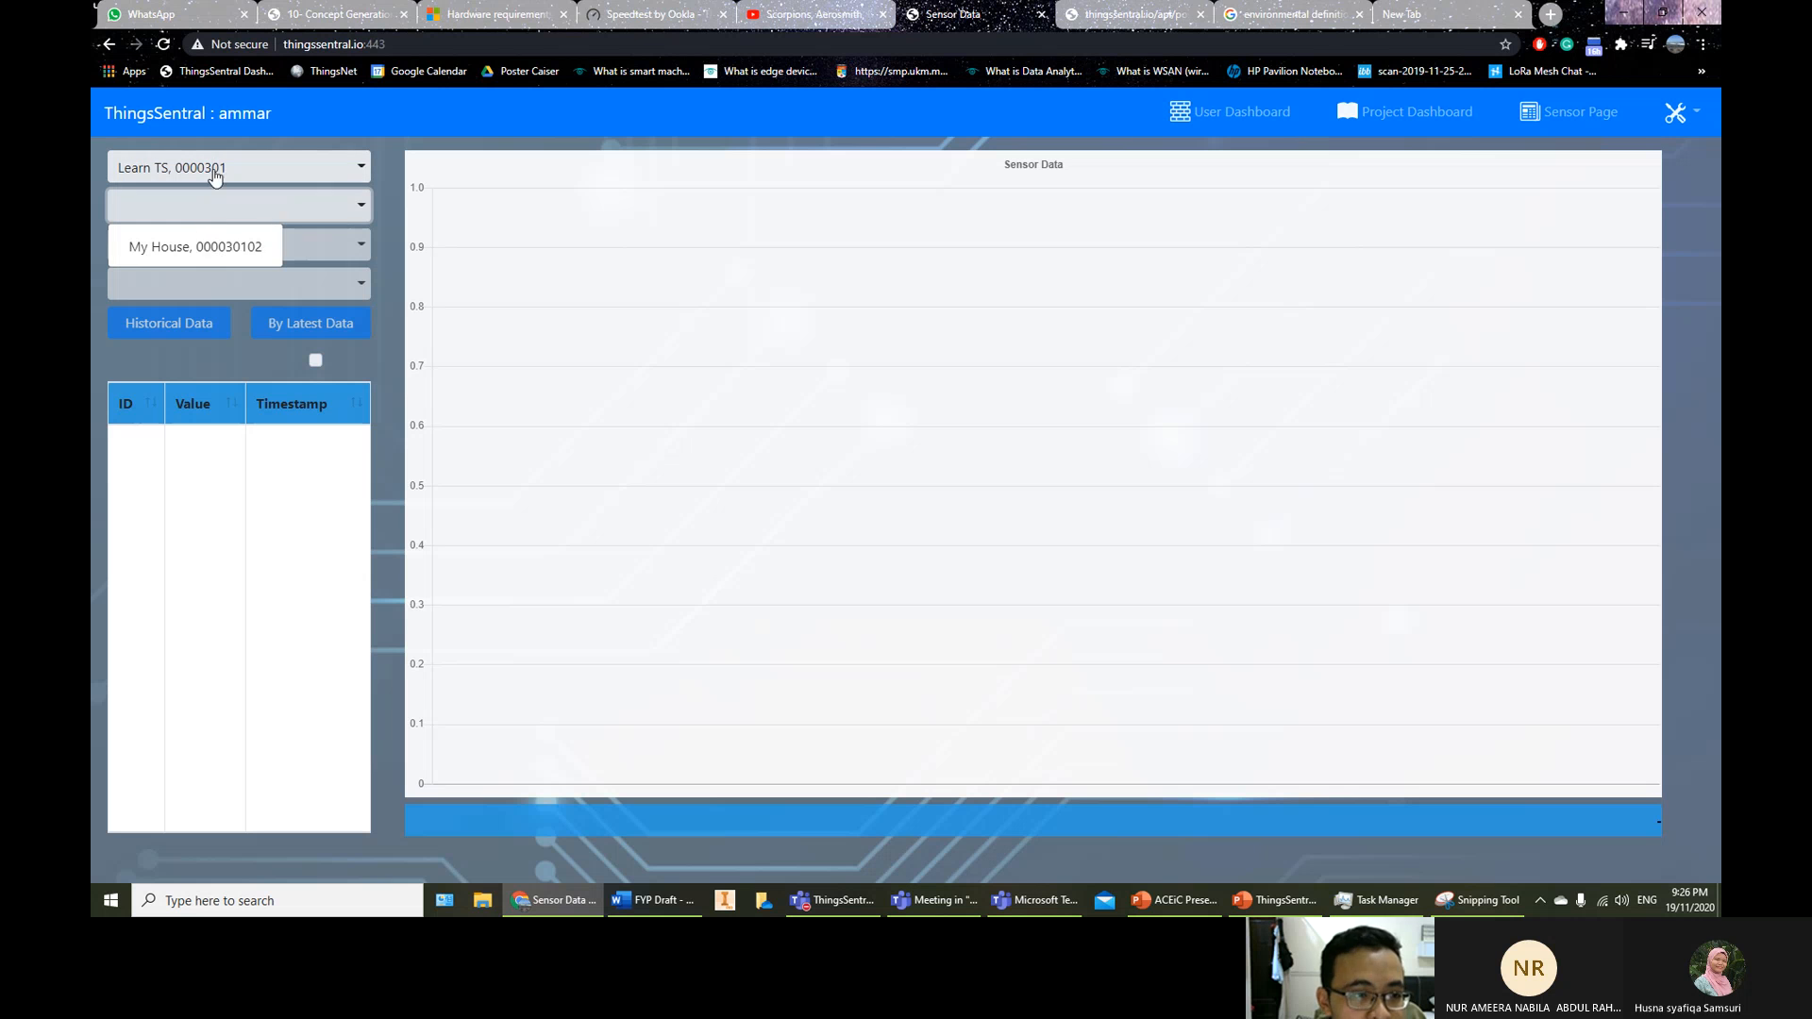
pyautogui.click(198, 247)
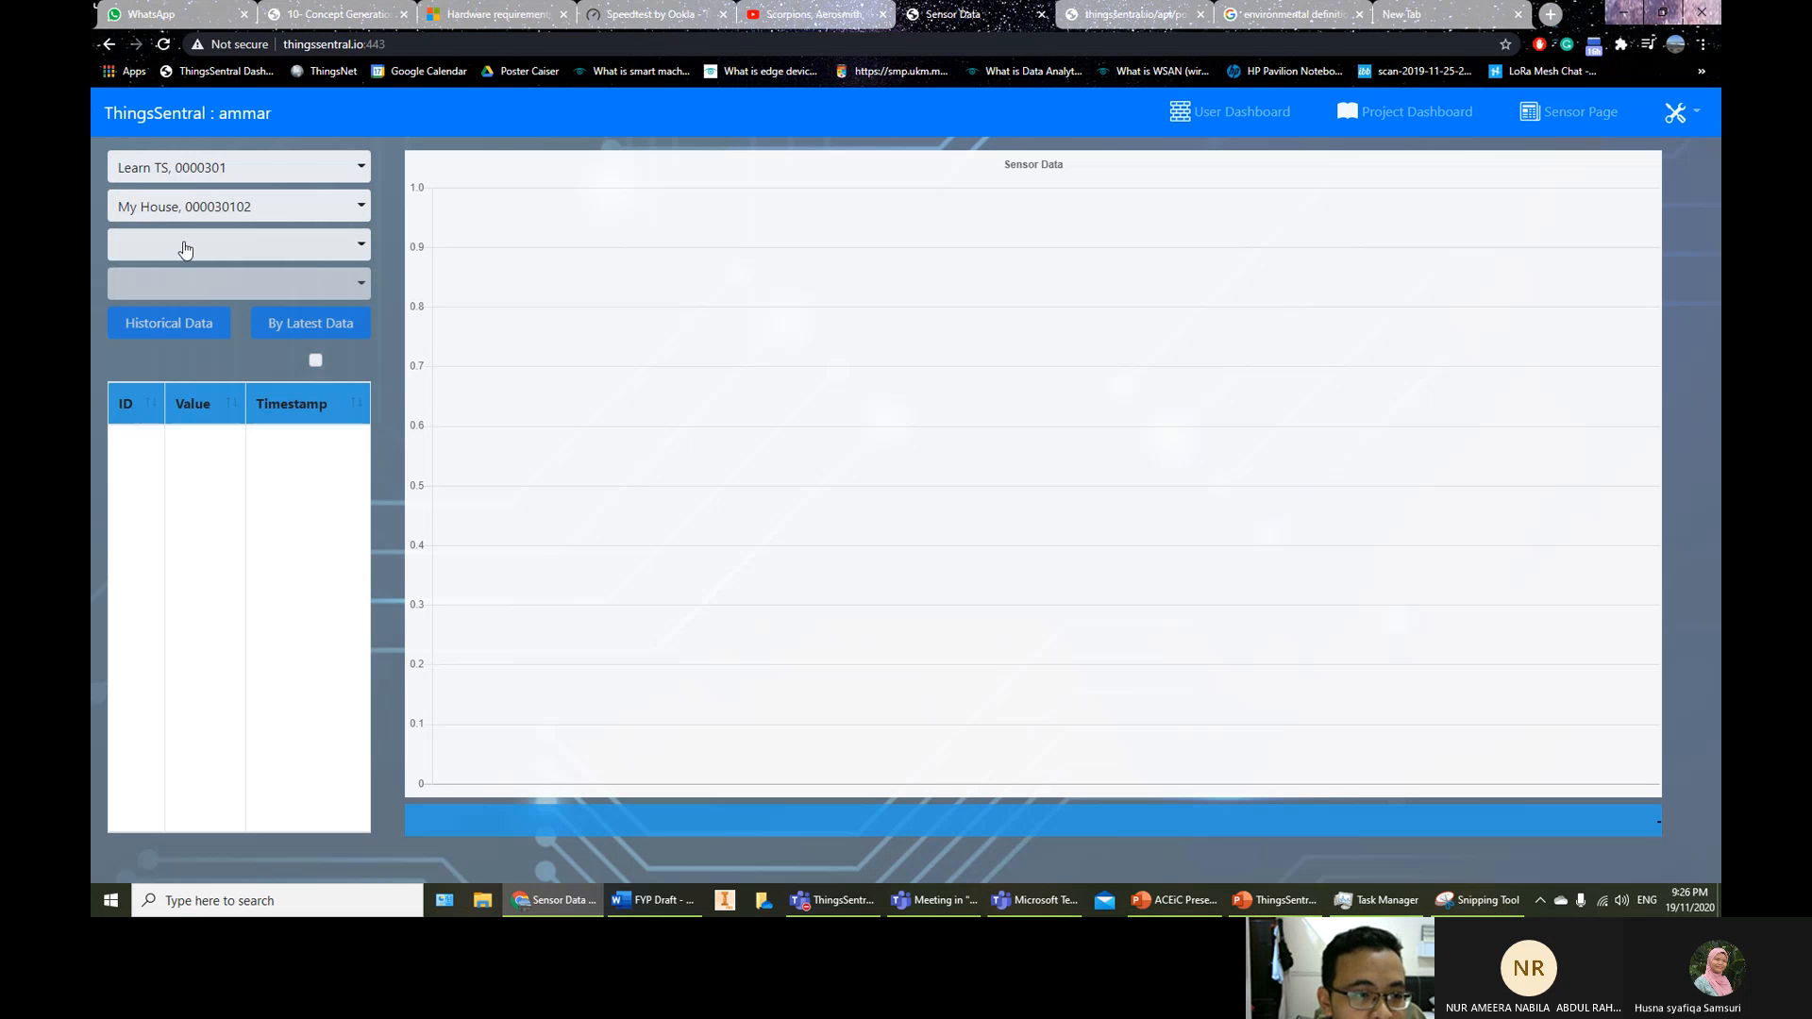
pyautogui.click(182, 246)
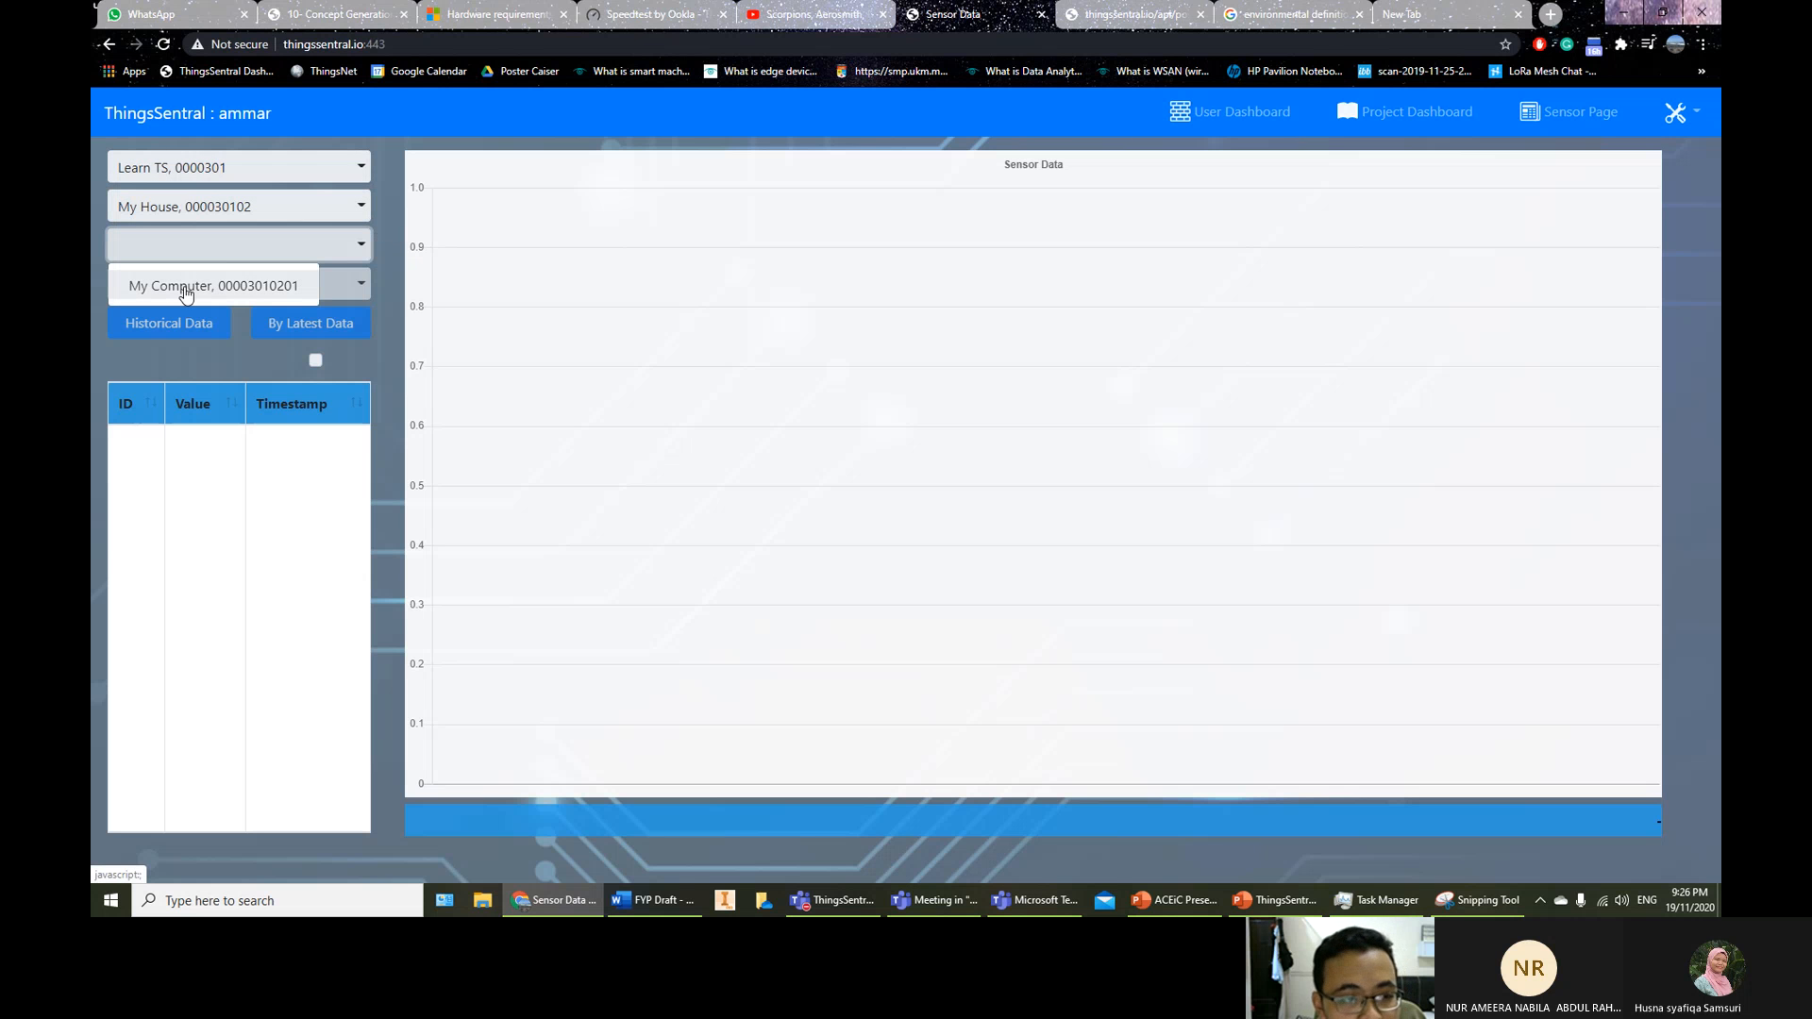
pyautogui.click(186, 294)
pyautogui.click(186, 292)
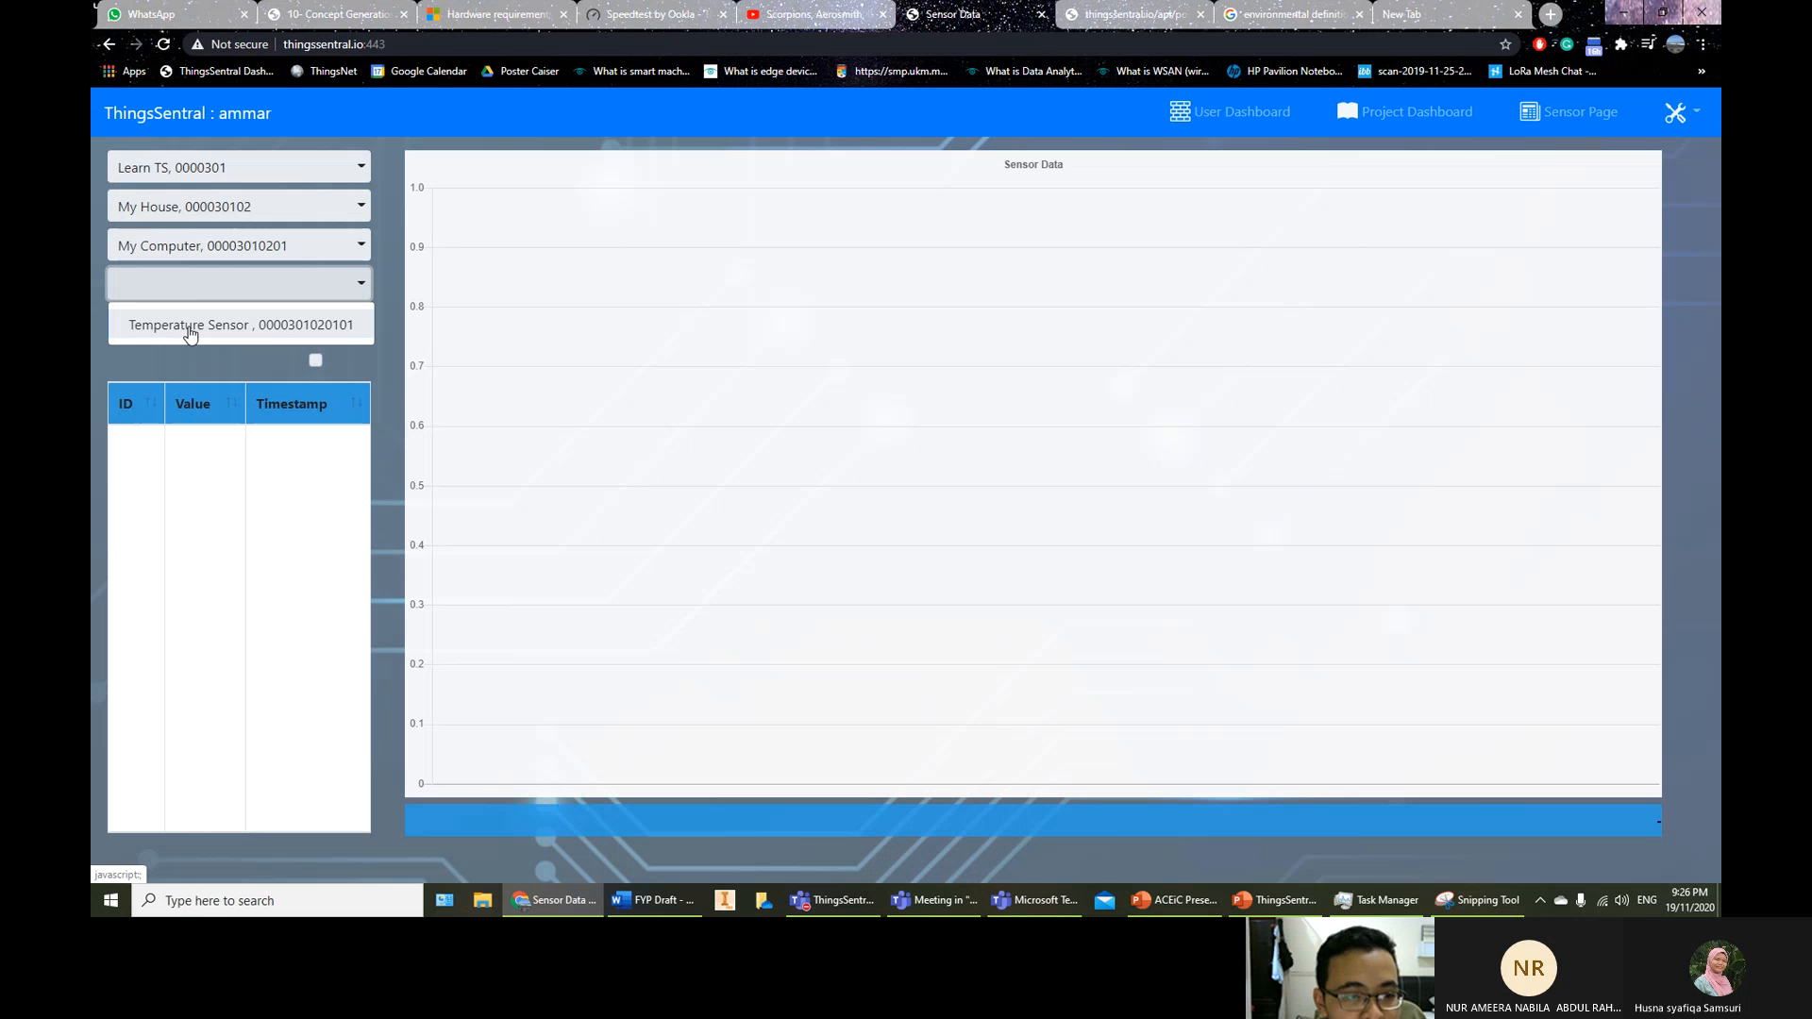
pyautogui.click(188, 330)
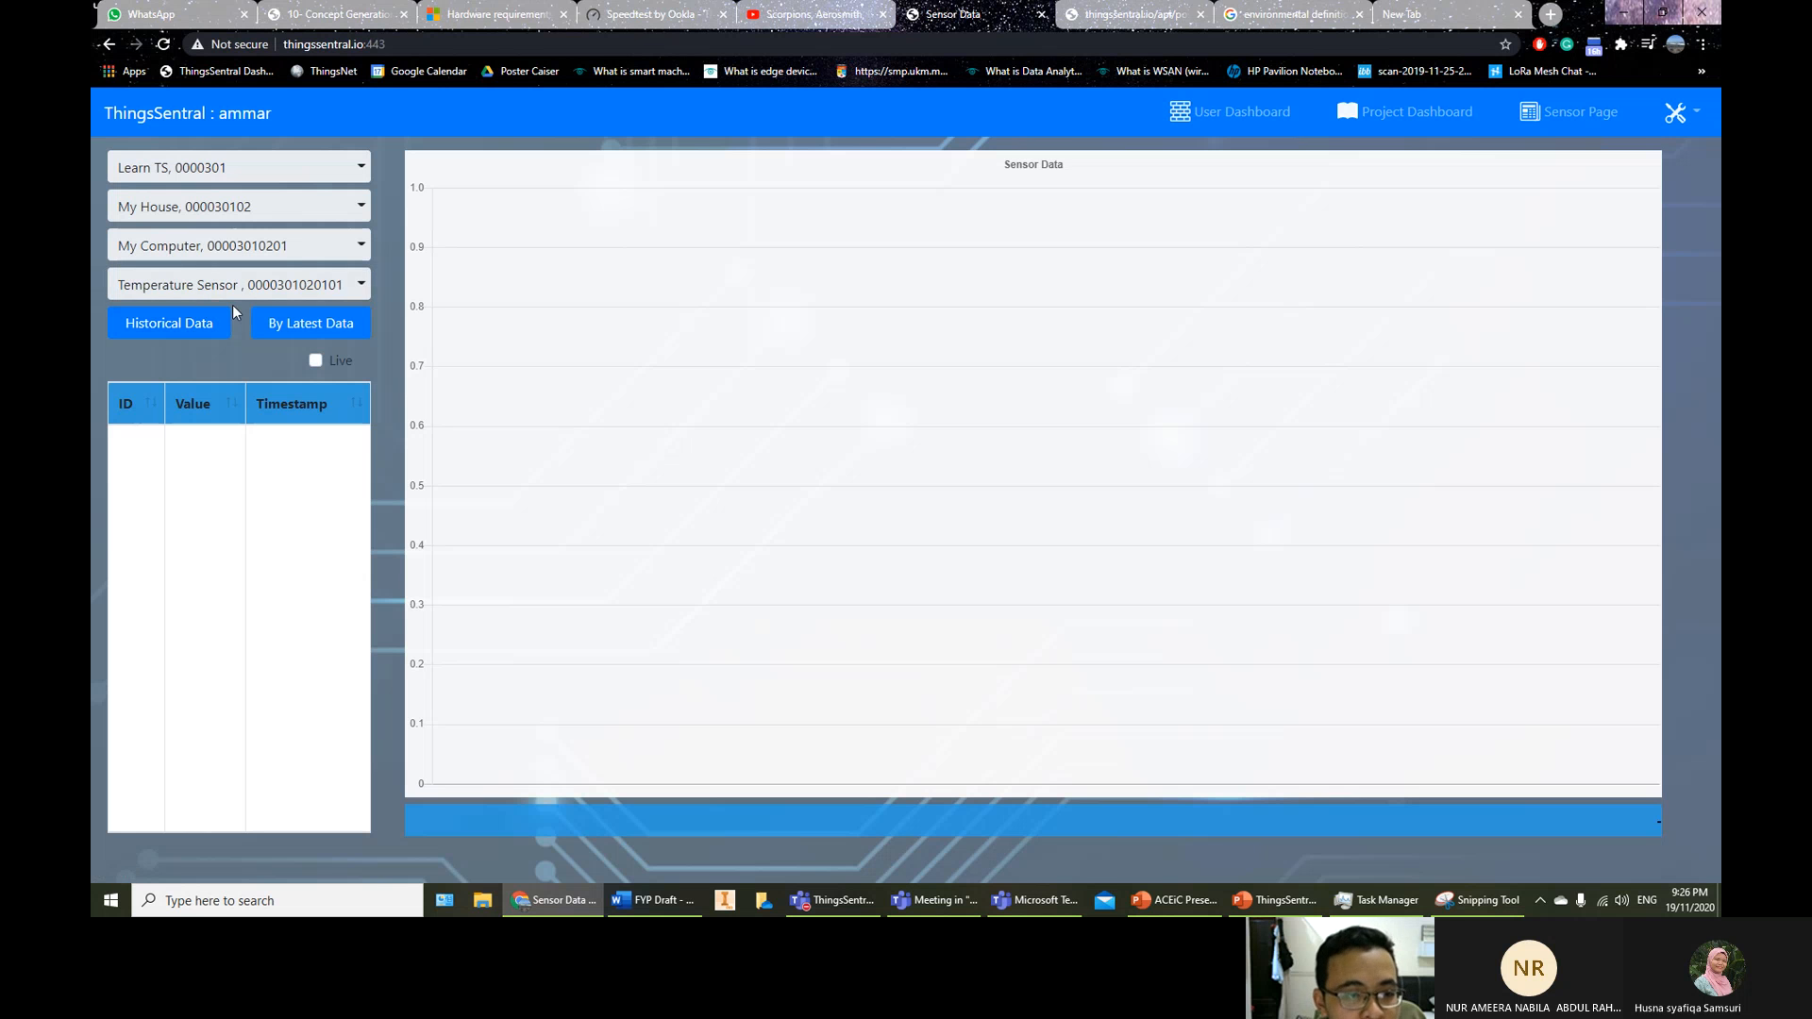
# Request the sensor's latest data with By Latest Data and confirm with OK
pyautogui.click(285, 327)
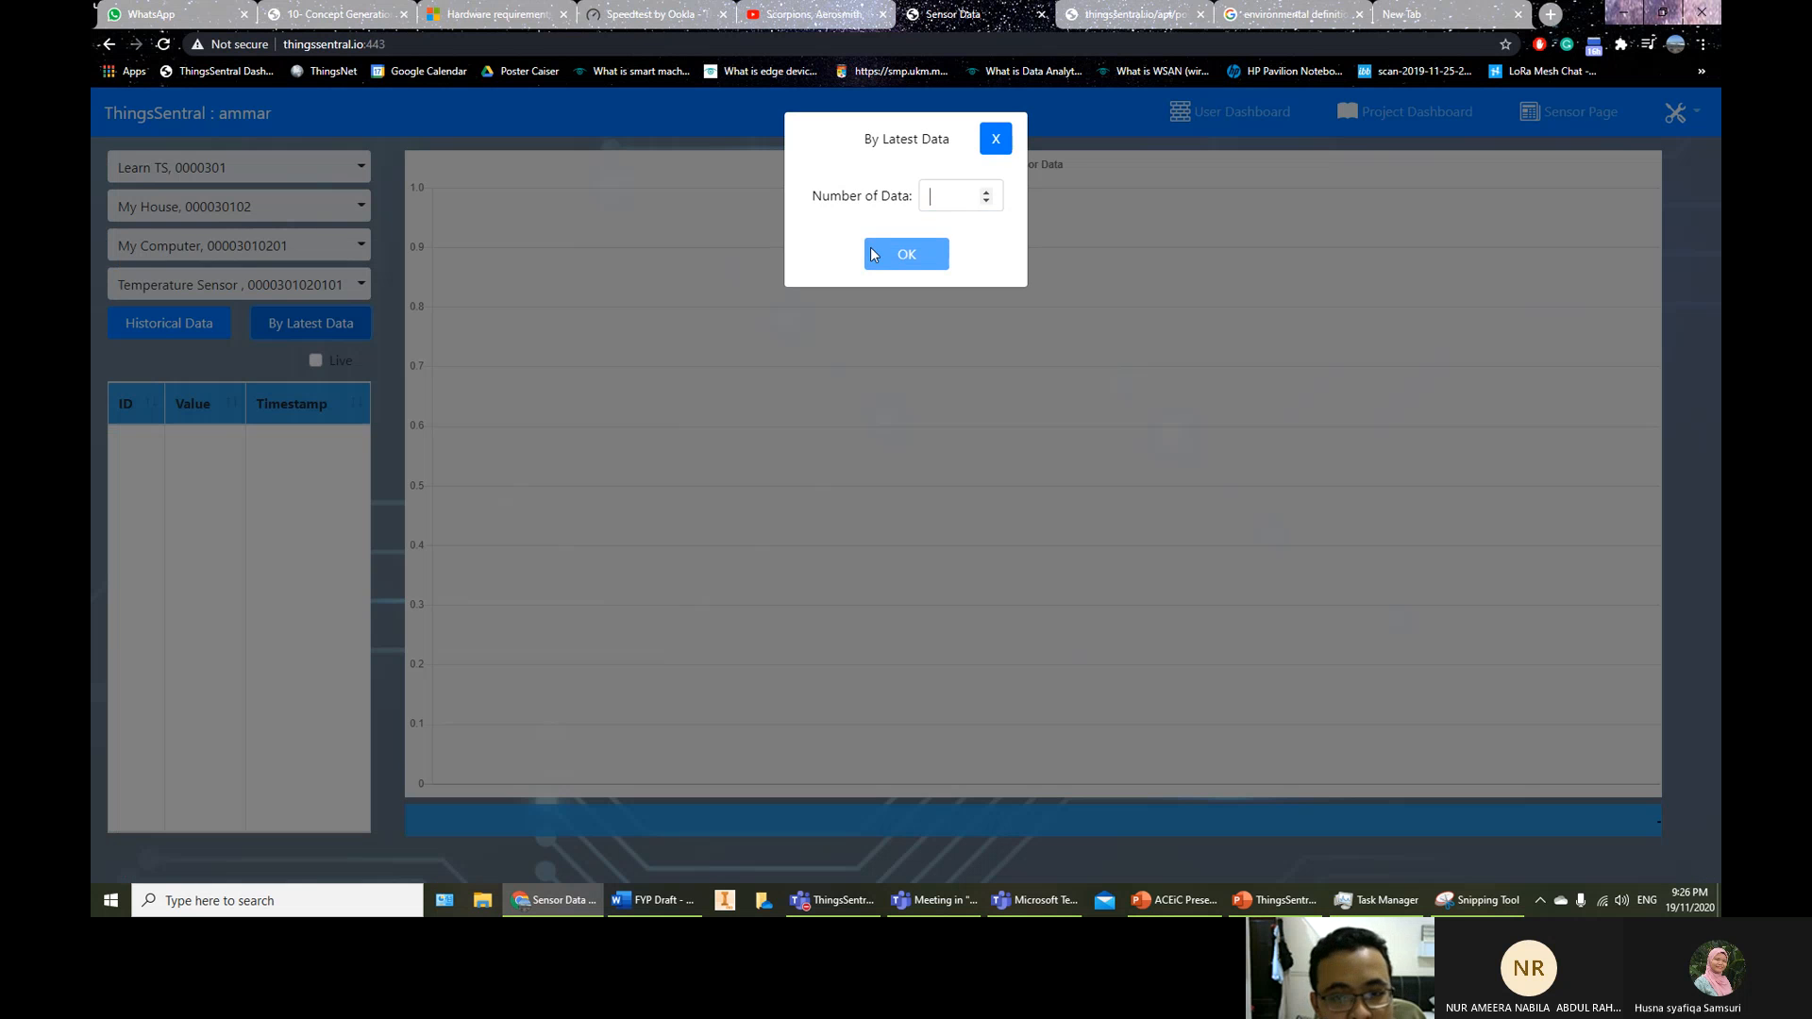
pyautogui.rightClick(891, 184)
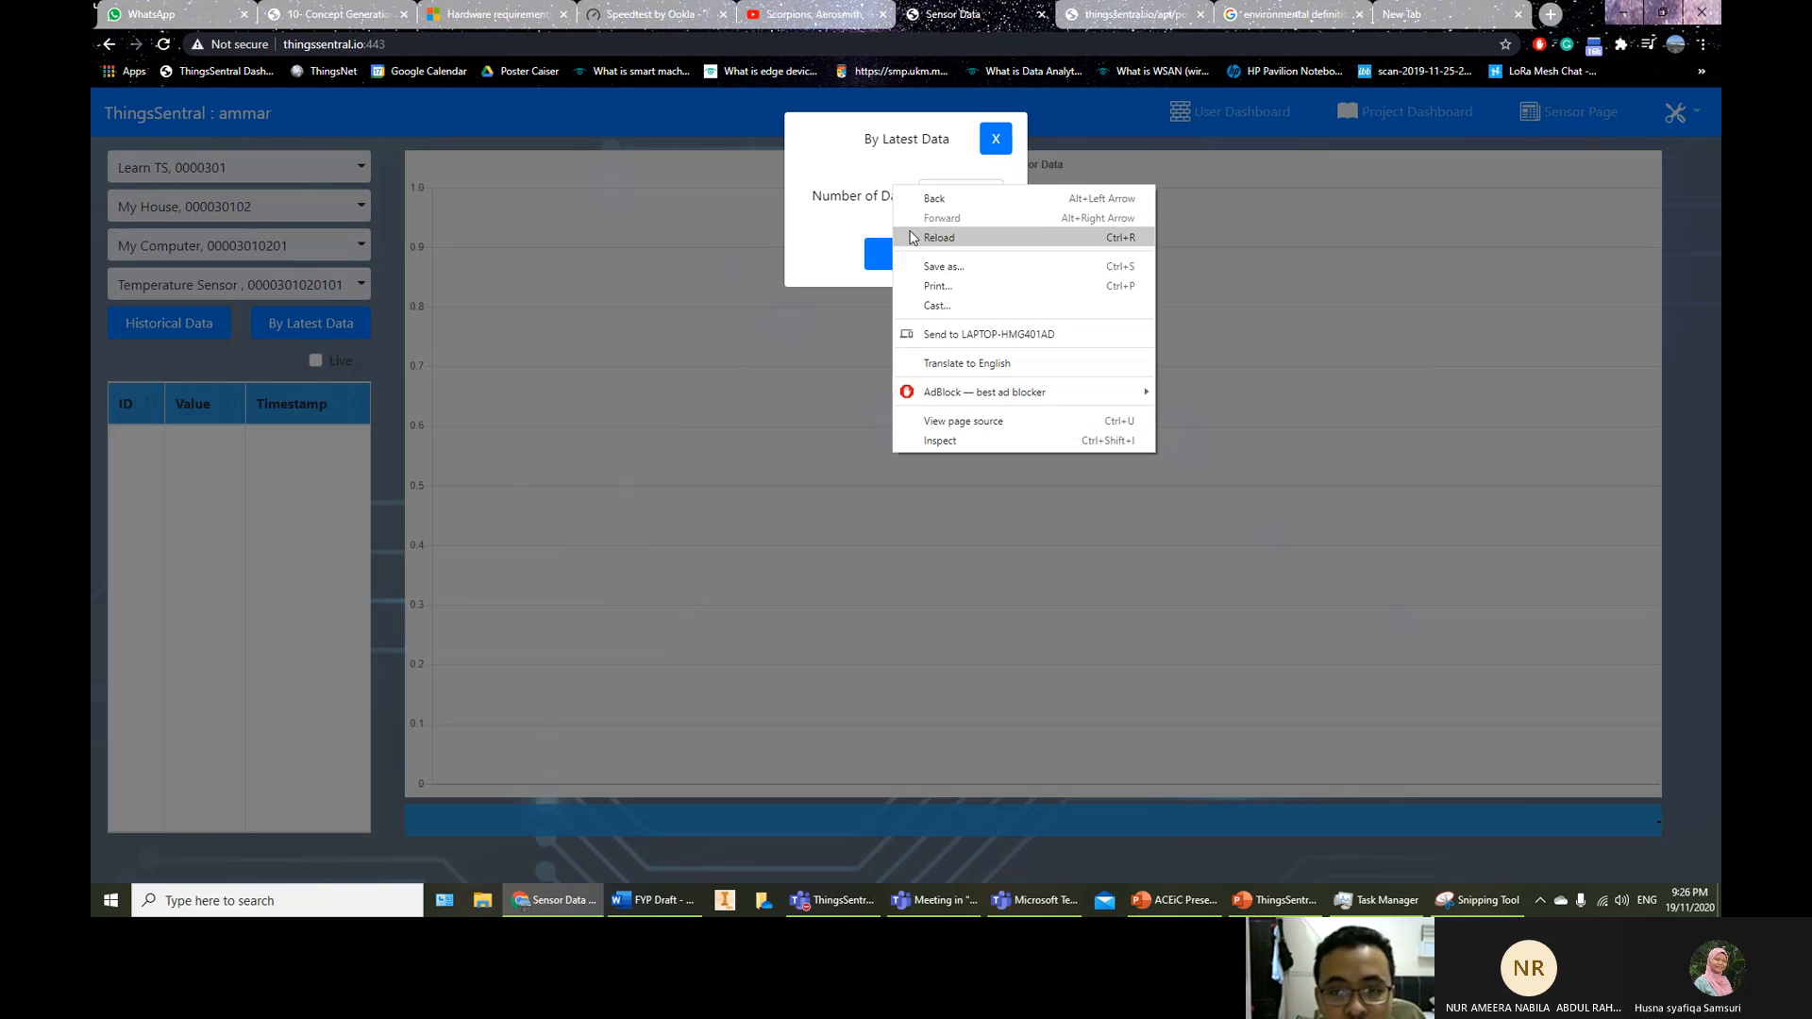
pyautogui.click(874, 247)
pyautogui.click(869, 260)
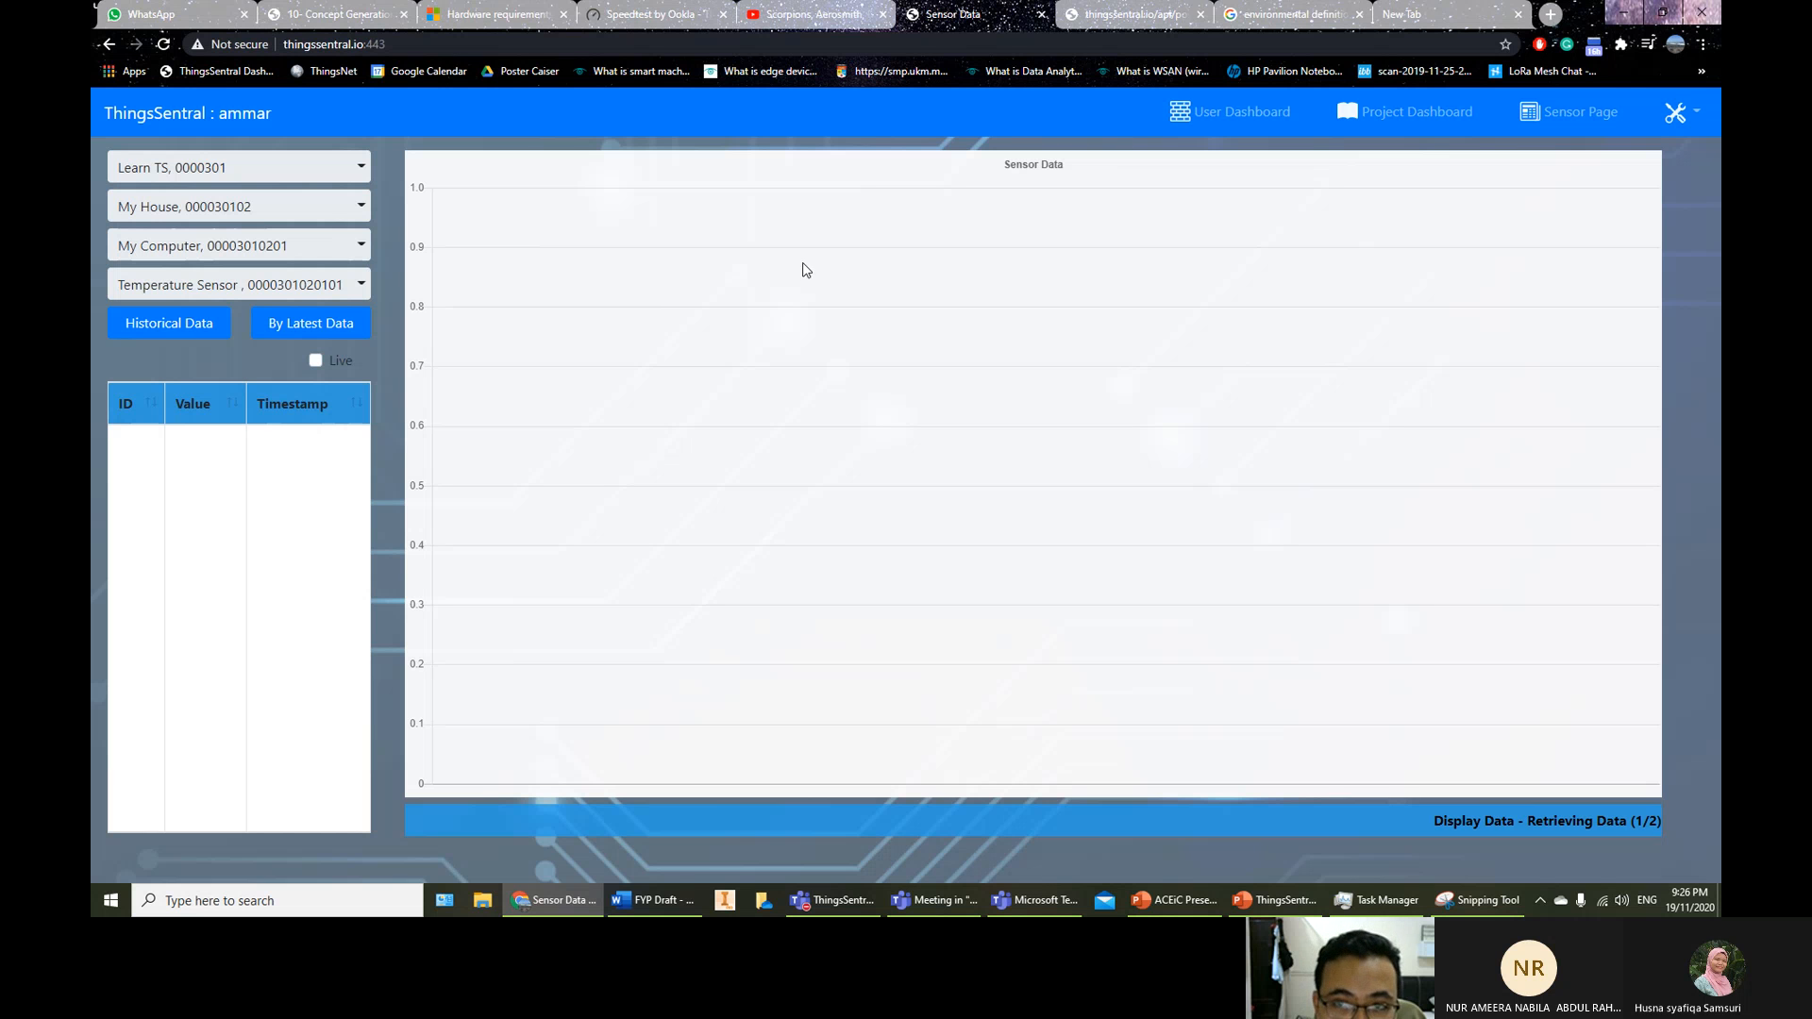
# Check the tab with the posted reading, then return to the ThingsSentral Overview slides
pyautogui.click(1130, 16)
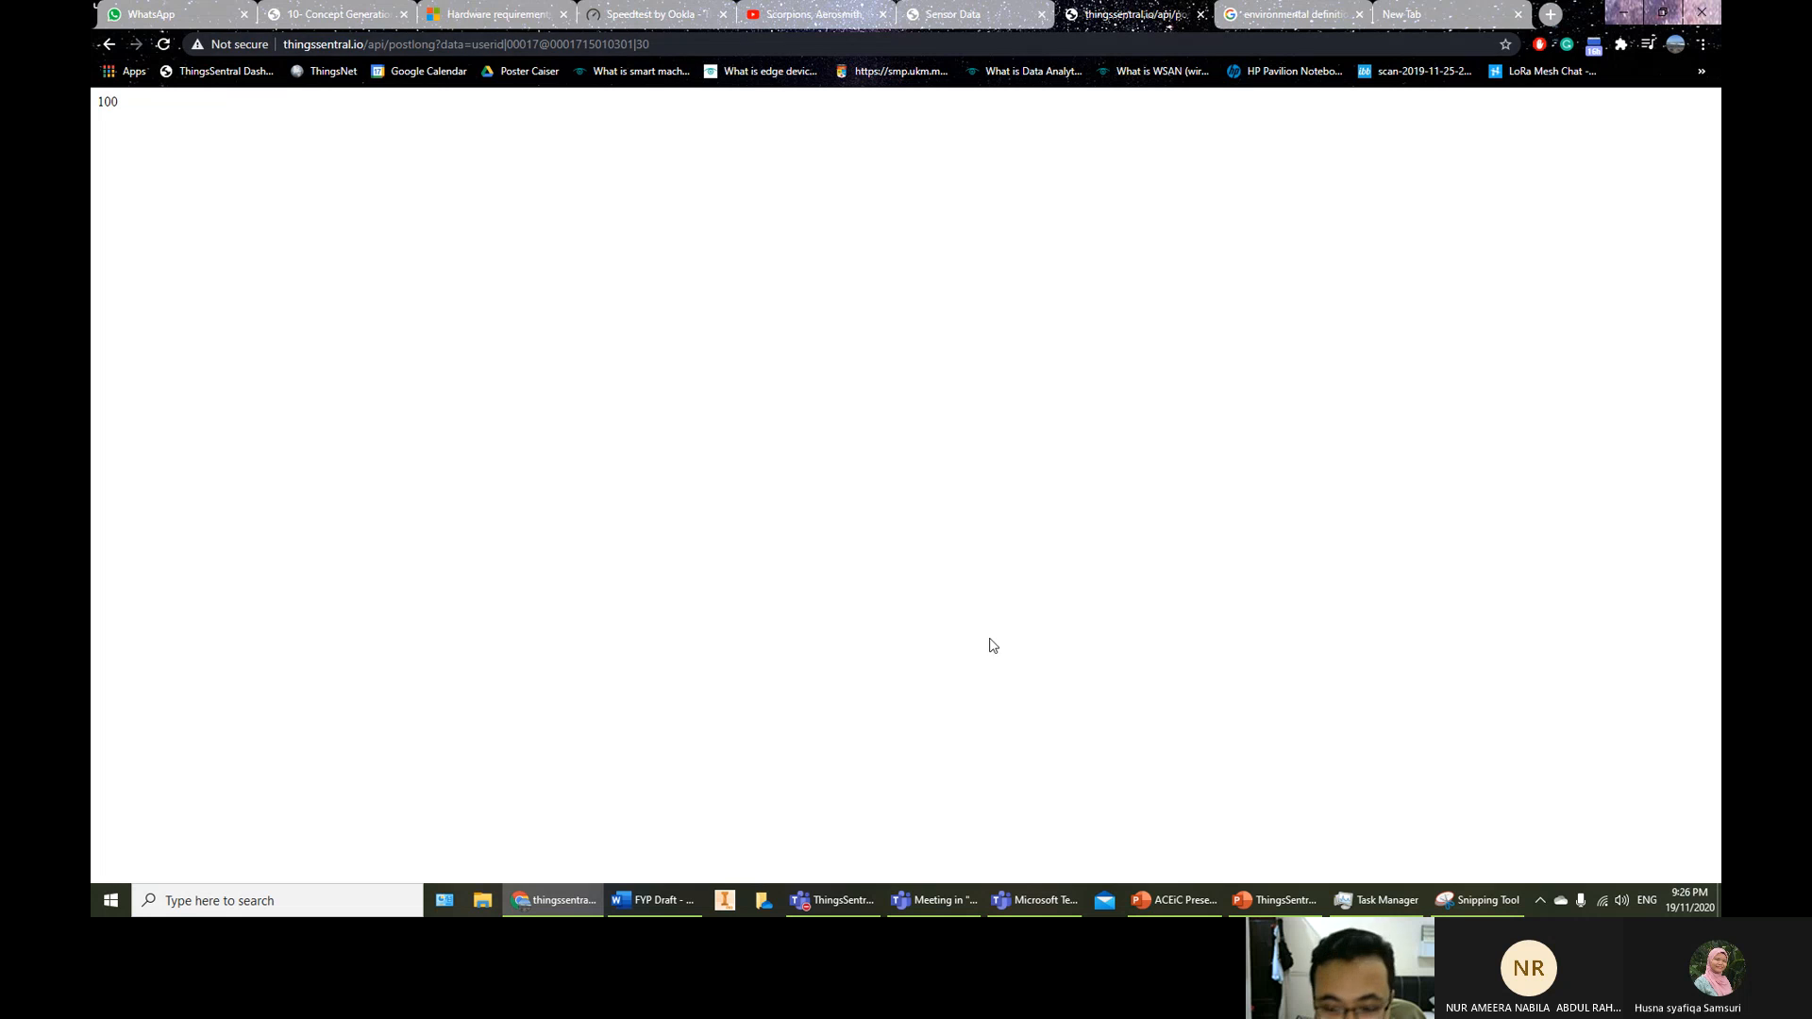
pyautogui.click(1175, 899)
pyautogui.click(1218, 901)
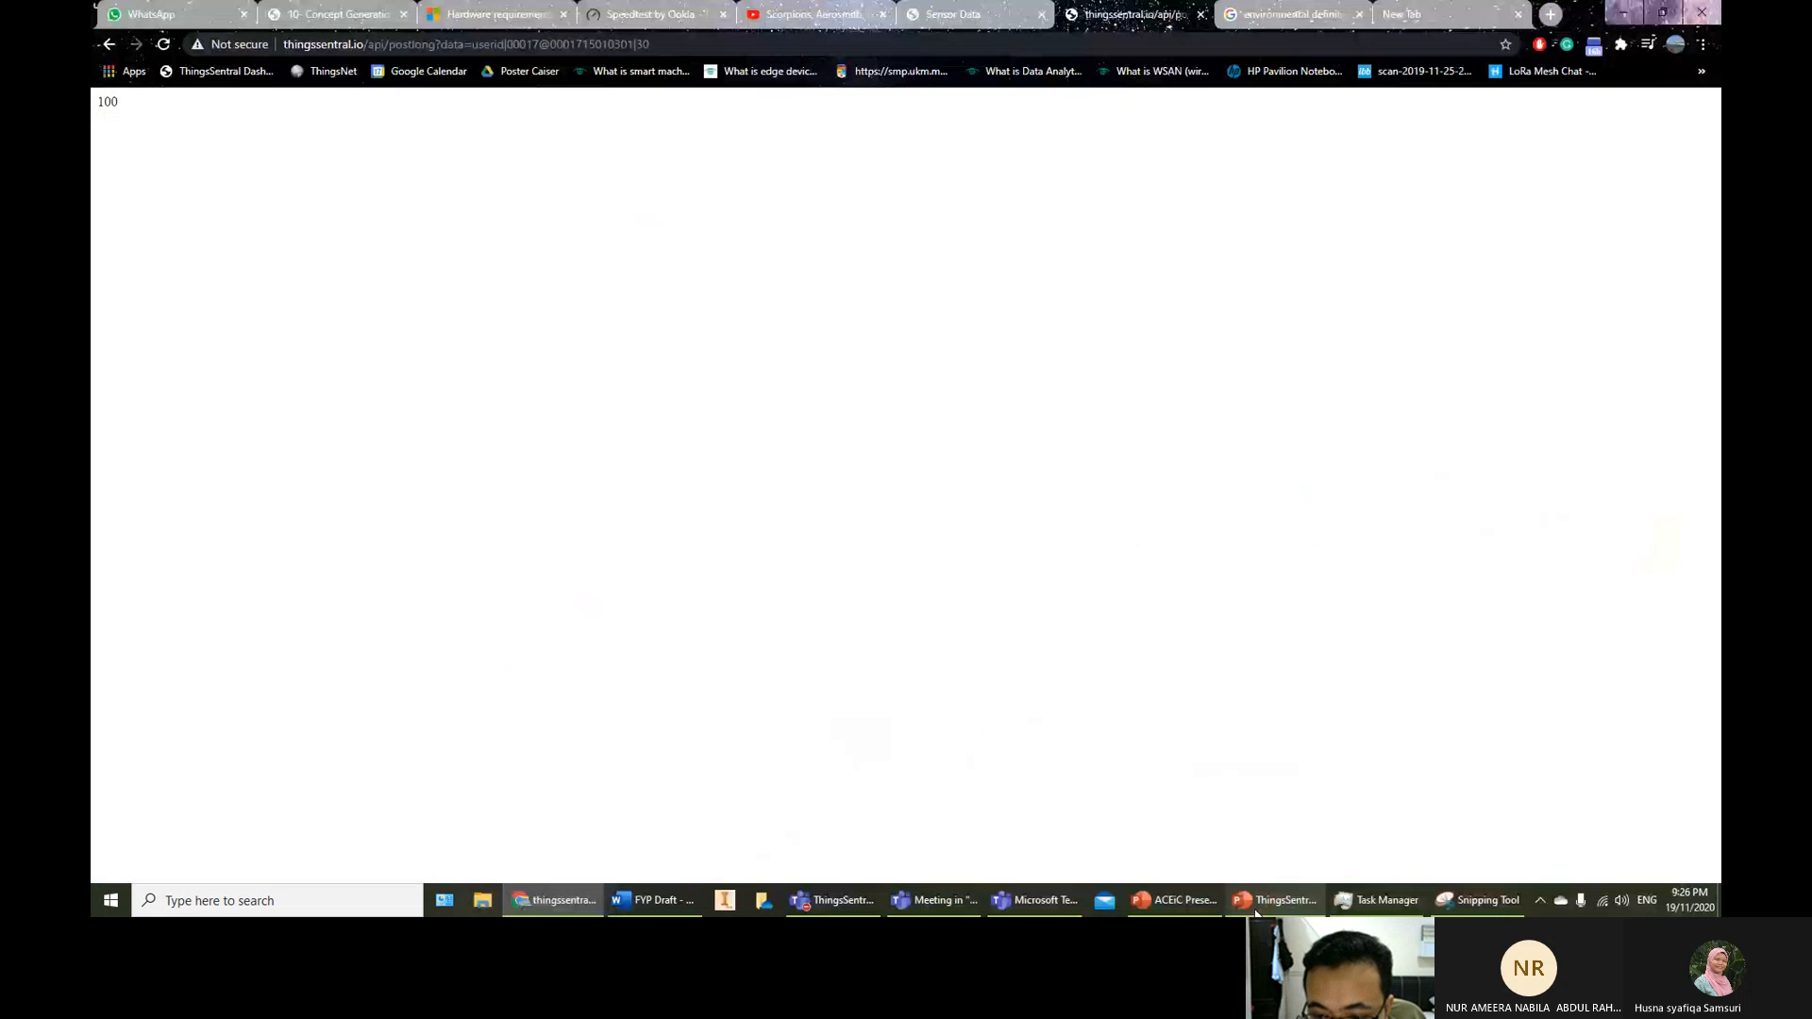
pyautogui.click(1275, 899)
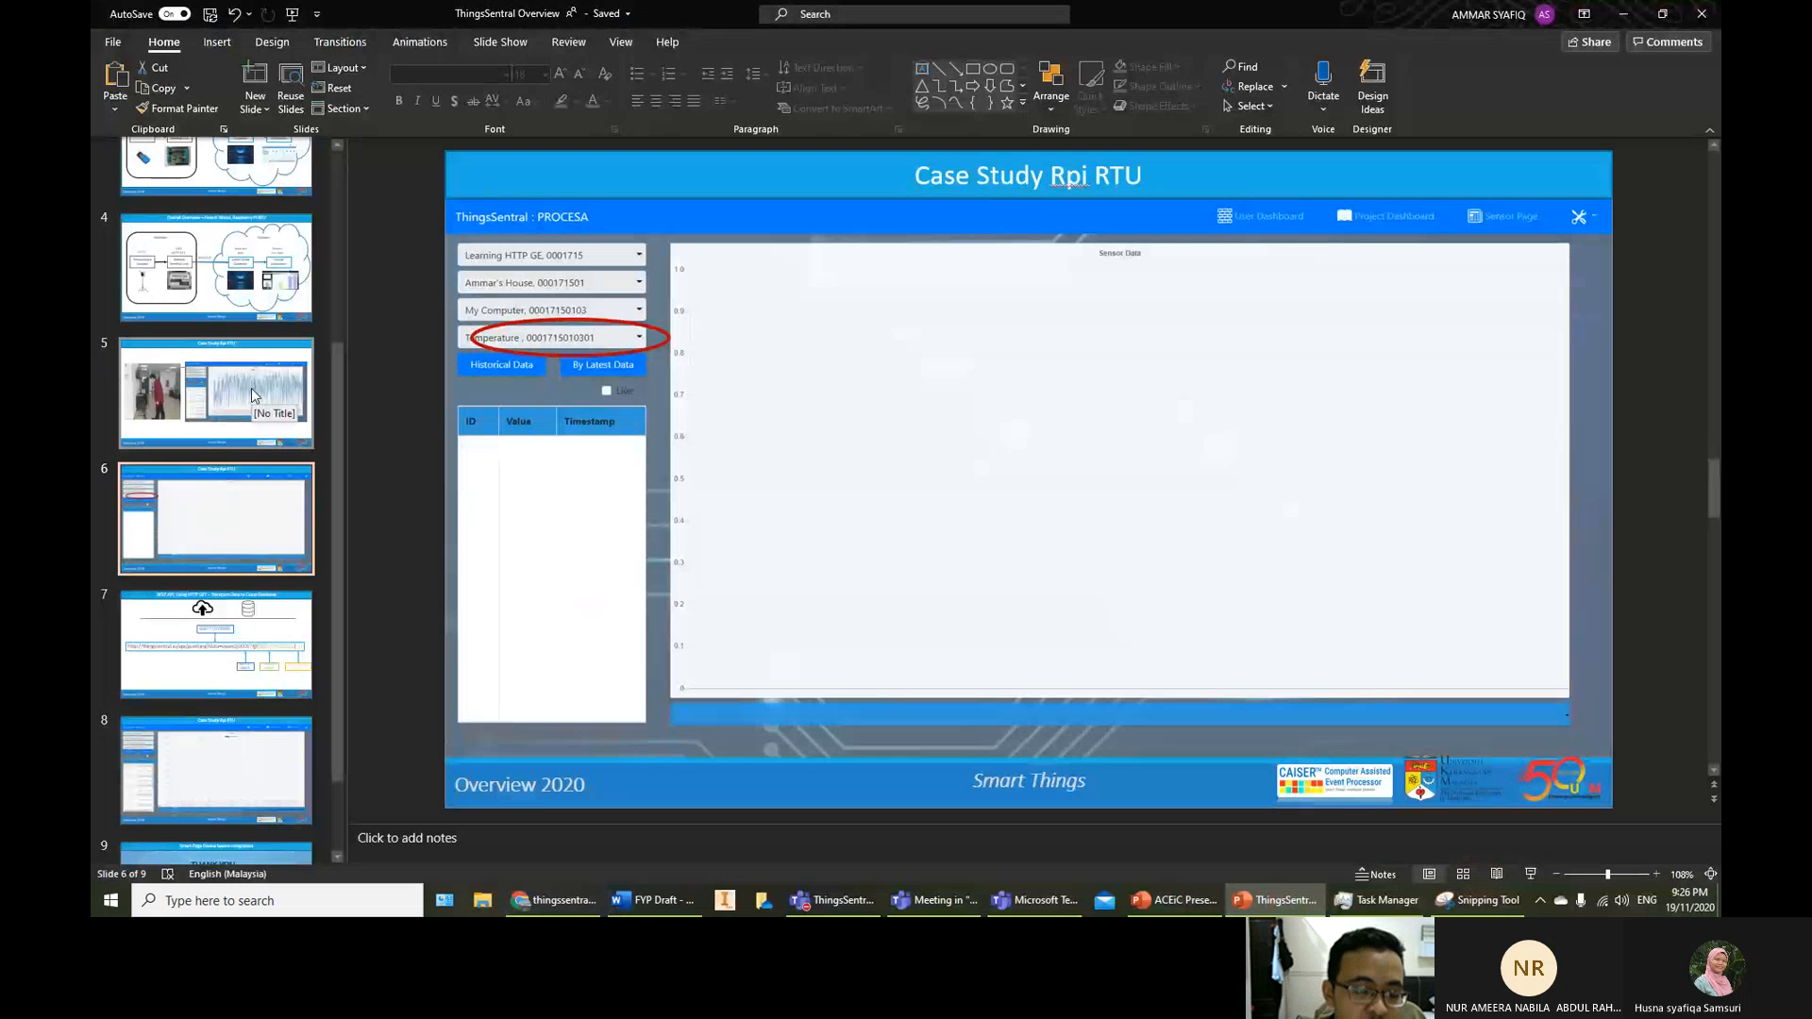